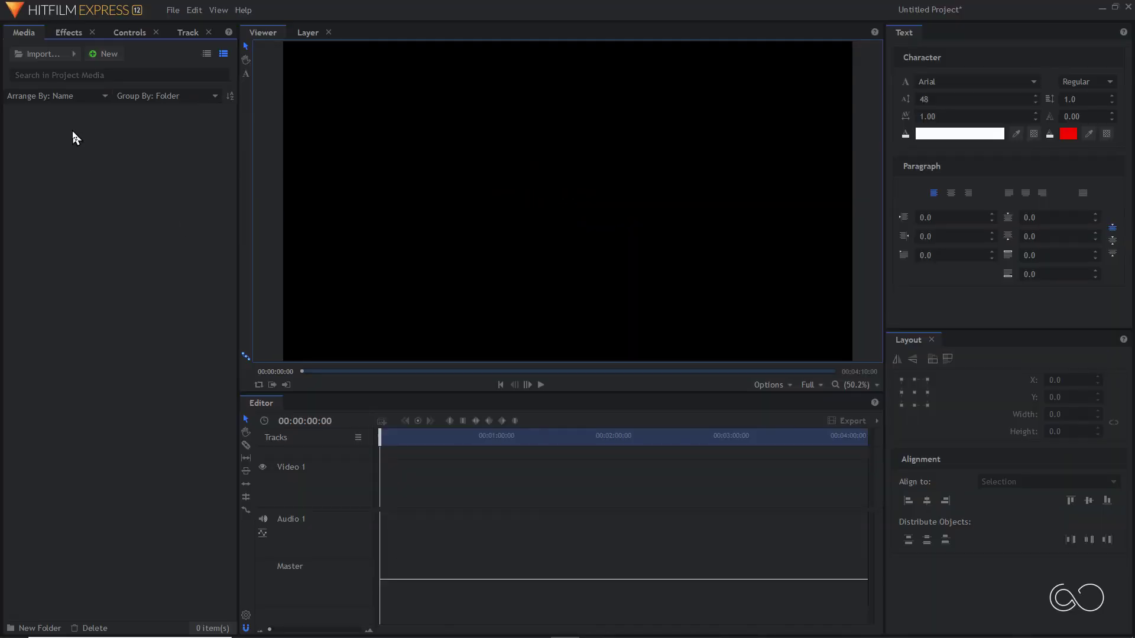
- Create a 1080p Full HD composite shot at 30 fps with a duration of 16 seconds
{"action": "left_click", "coordinate": [105, 59]}
{"action": "left_click", "coordinate": [118, 71]}
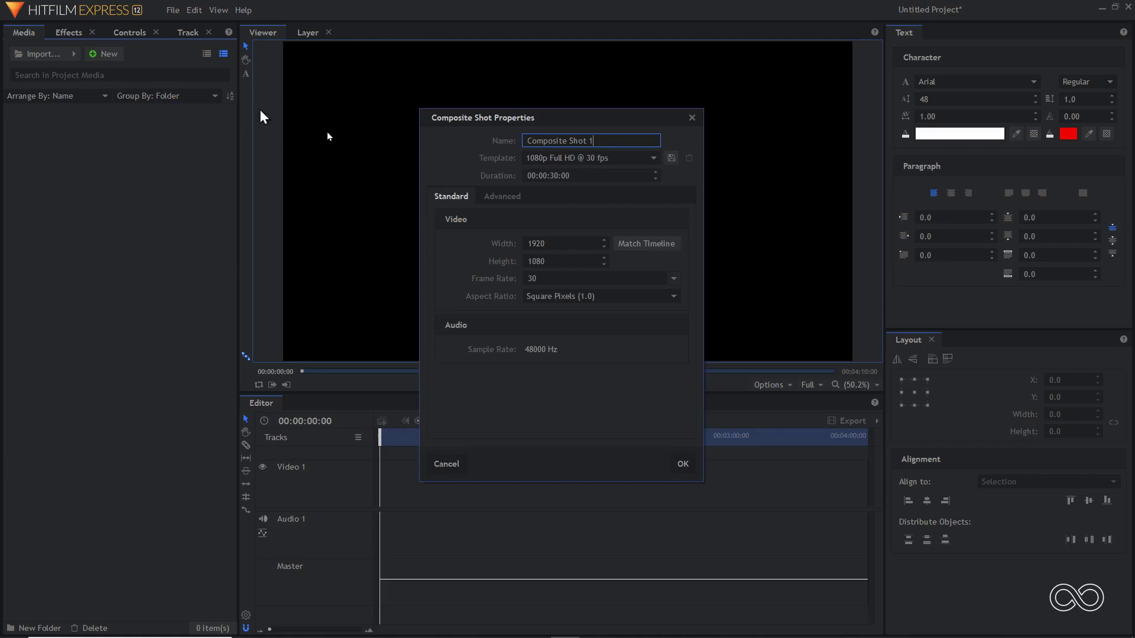
{"action": "left_click", "coordinate": [559, 180]}
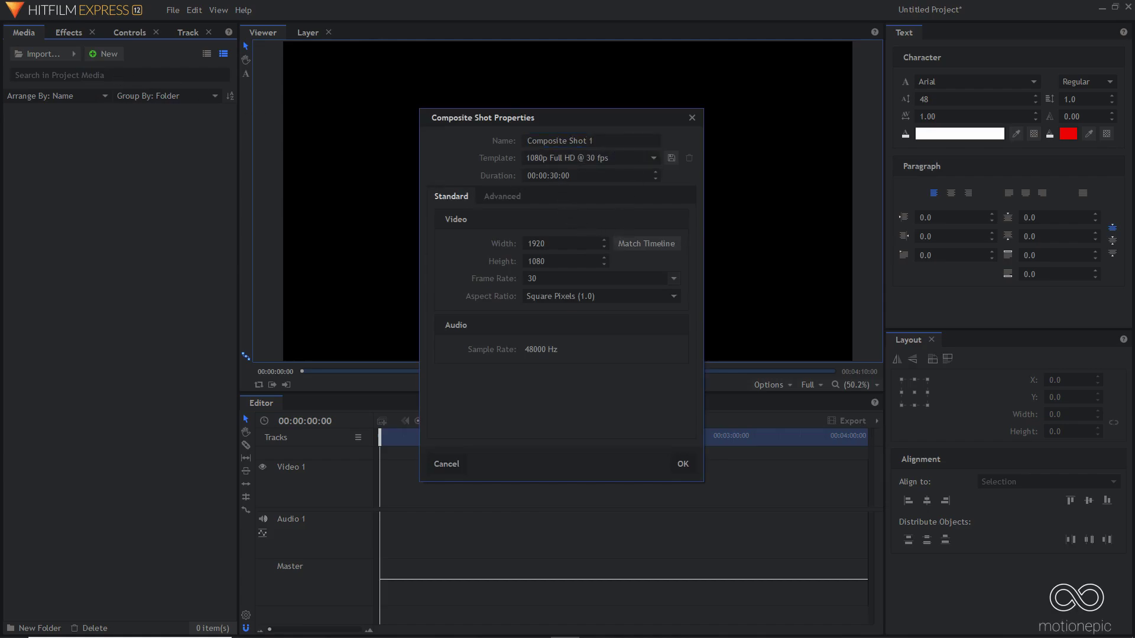
{"action": "left_click", "coordinate": [561, 179]}
{"action": "key", "text": "BackSpace"}
{"action": "type", "text": "16"}
{"action": "key", "text": "Return"}
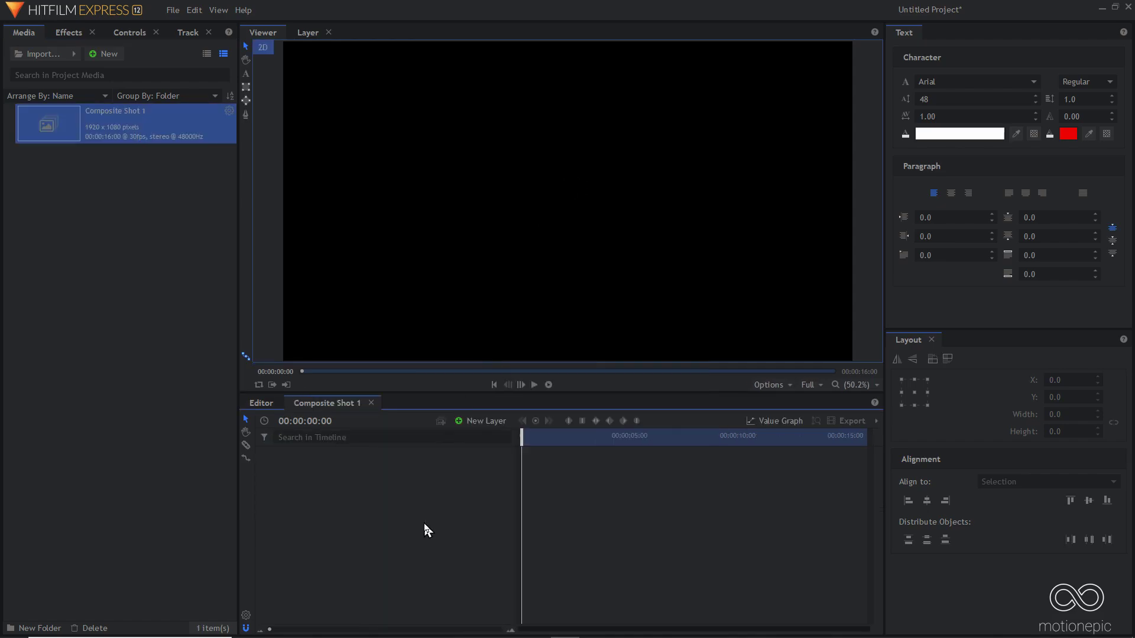
- Add a red 1920 x 1080 plane layer named circle_left to the composite shot
{"action": "left_click", "coordinate": [481, 420]}
{"action": "left_click", "coordinate": [475, 431]}
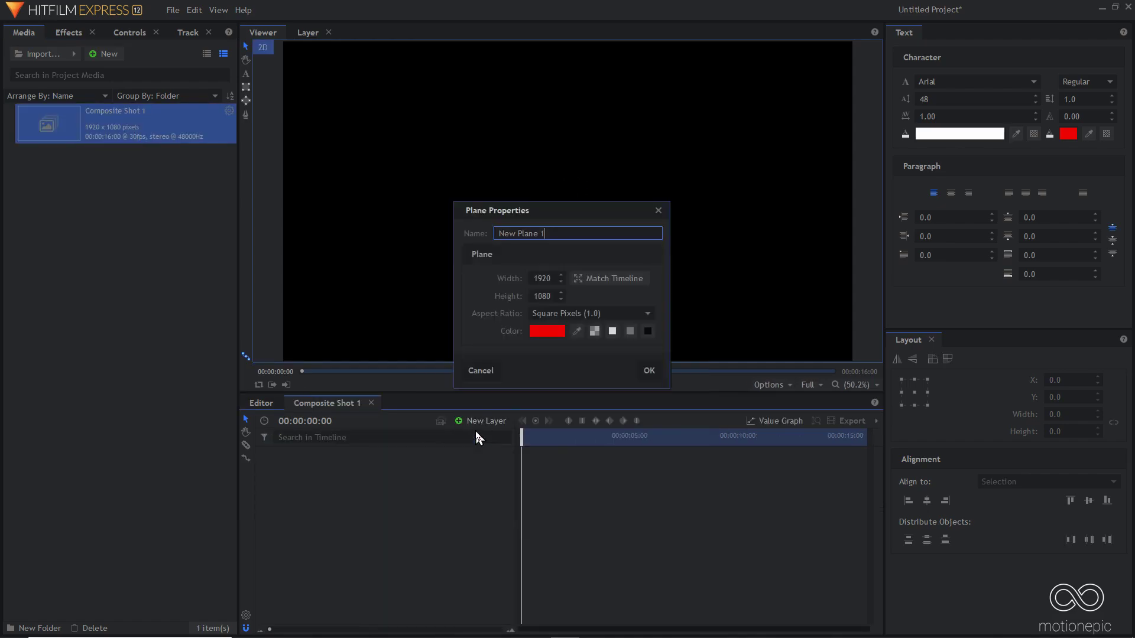
{"action": "key", "text": "ctrl+a"}
{"action": "type", "text": "c"}
{"action": "left_click", "coordinate": [645, 371]}
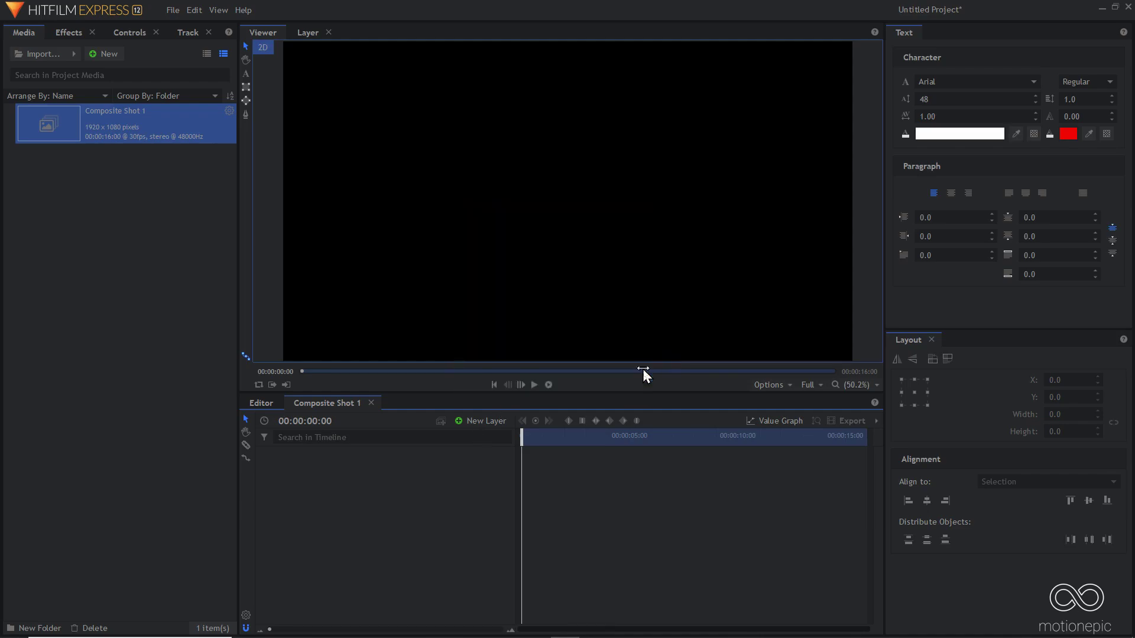
- Find the Polar Warp effect and apply it to the circle_left plane
{"action": "left_click", "coordinate": [69, 32]}
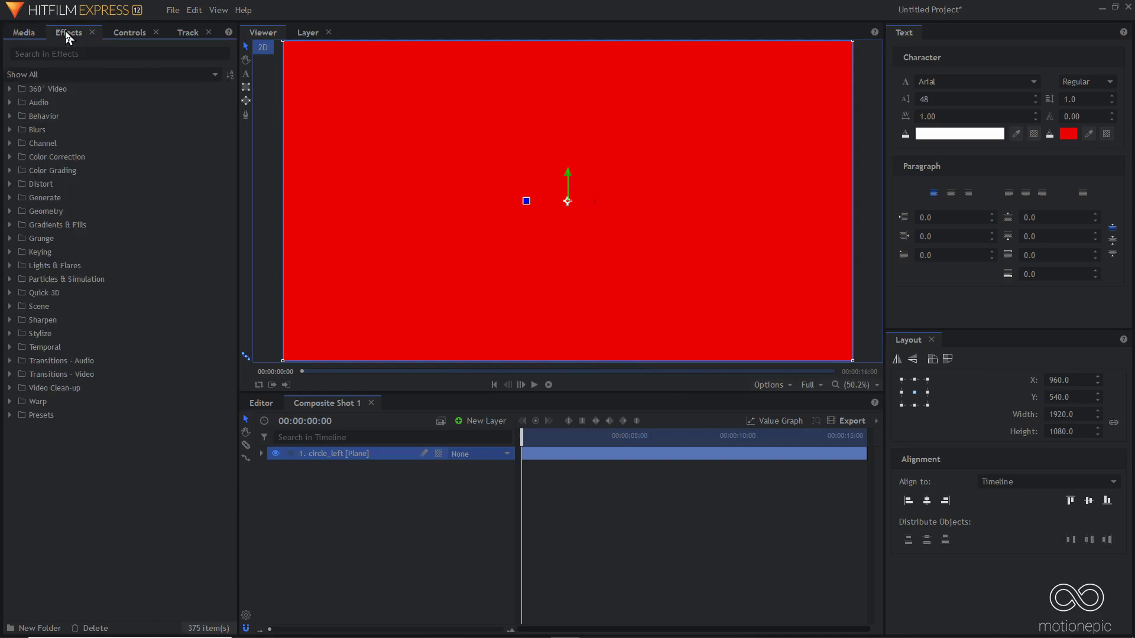
{"action": "left_click", "coordinate": [66, 53]}
{"action": "type", "text": "pol"}
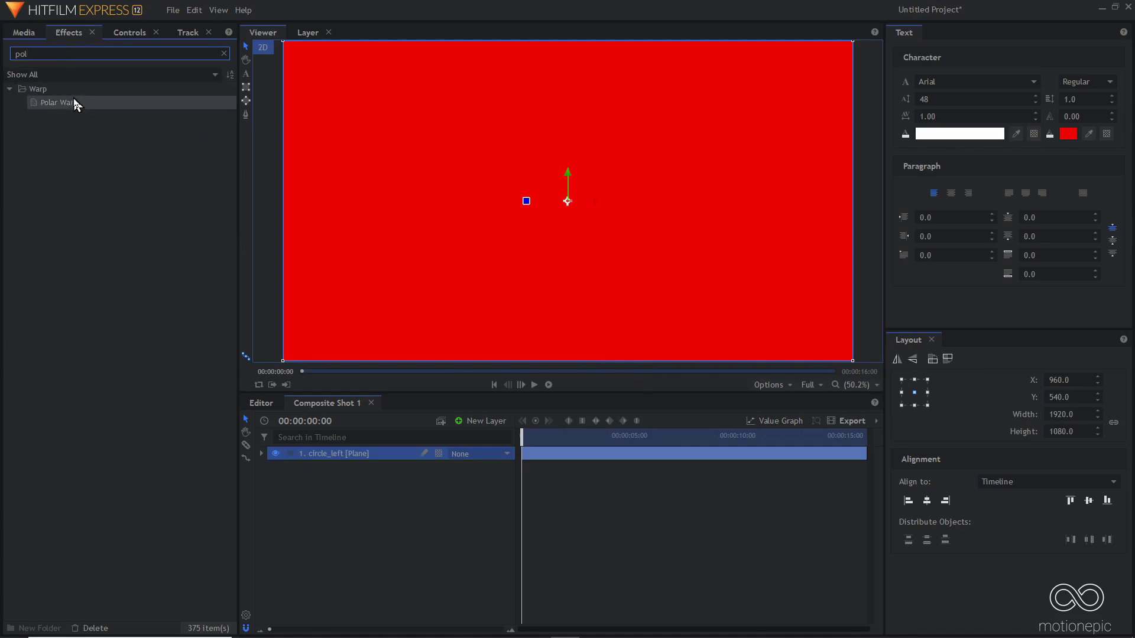
{"action": "left_click_drag", "start_coordinate": [74, 102], "coordinate": [322, 456]}
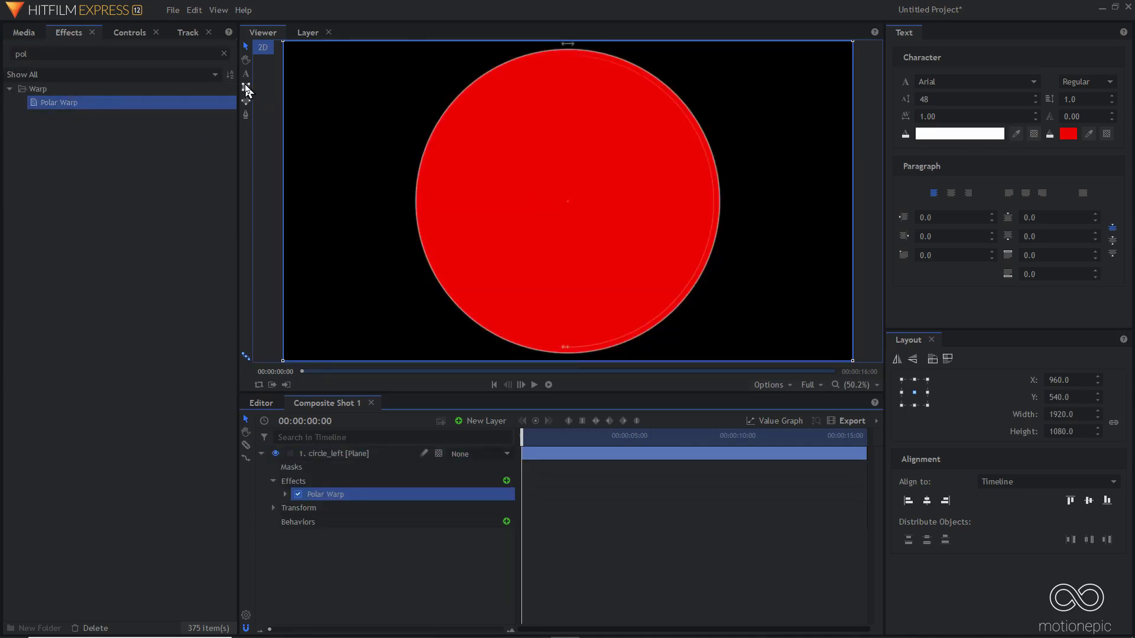
- Set the Polar Warp's End Radius to 50 on circle_left and collapse the layer's properties
{"action": "left_click", "coordinate": [284, 494]}
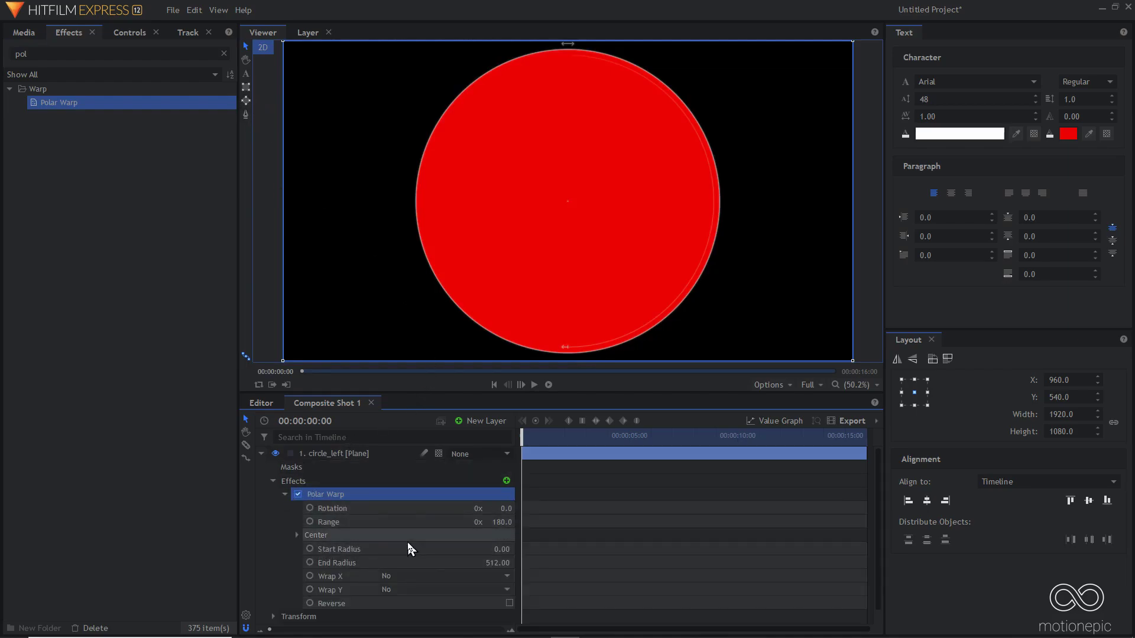
{"action": "left_click_drag", "start_coordinate": [497, 563], "coordinate": [402, 562]}
{"action": "left_click", "coordinate": [502, 562]}
{"action": "type", "text": "50"}
{"action": "key", "text": "Return"}
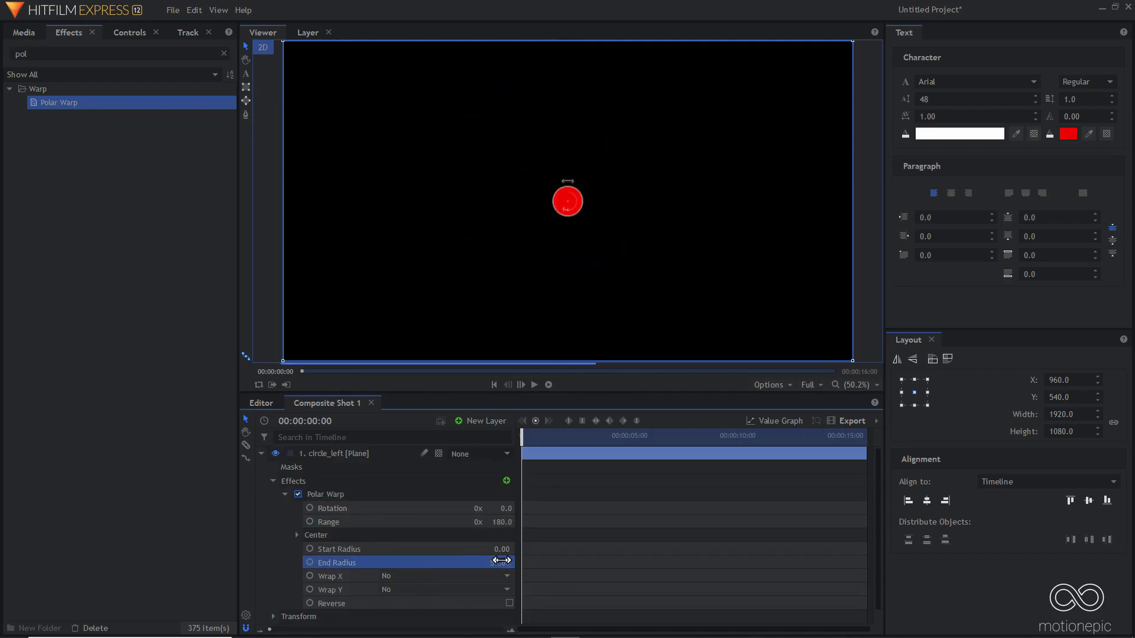
{"action": "left_click", "coordinate": [261, 454]}
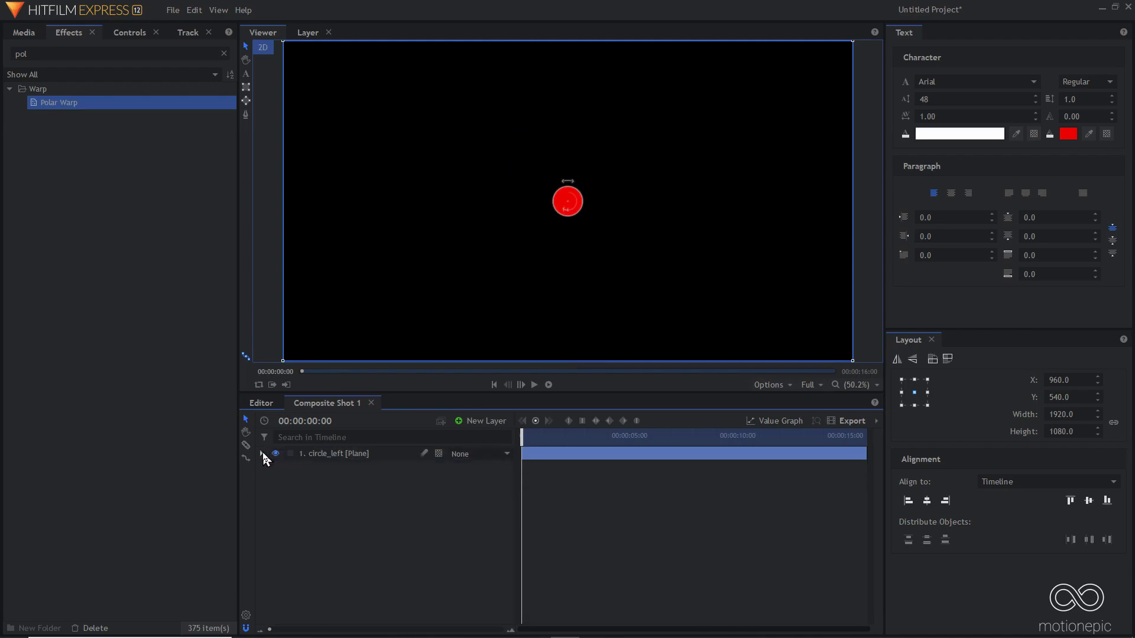
- Set the circle_left layer's horizontal position to -550 in its transform properties
{"action": "left_click", "coordinate": [335, 454]}
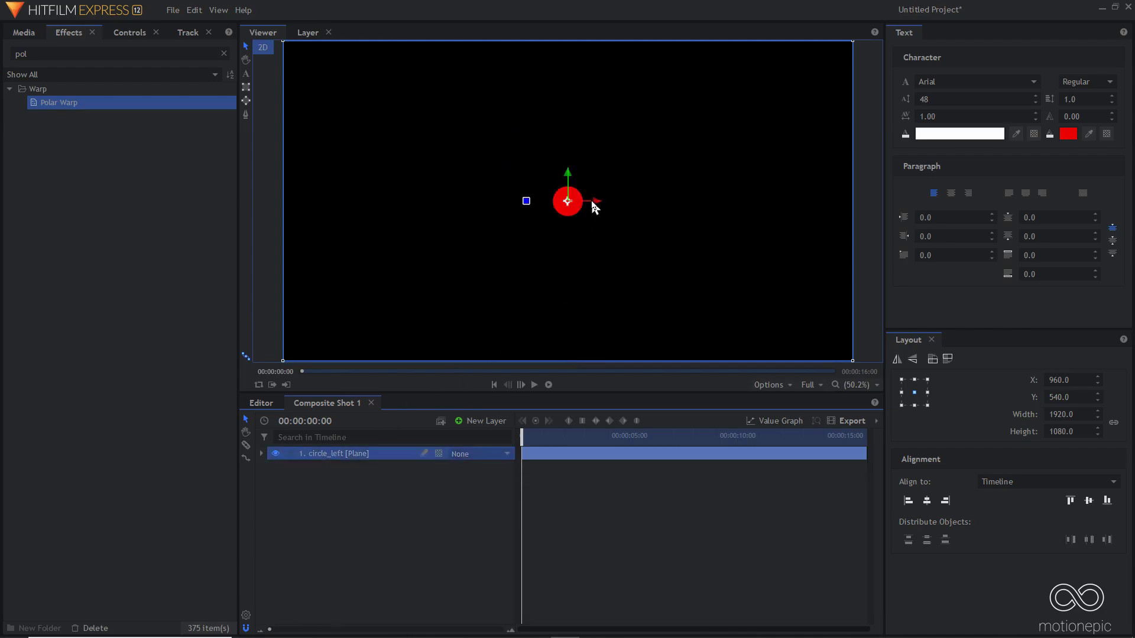
{"action": "left_click", "coordinate": [261, 453]}
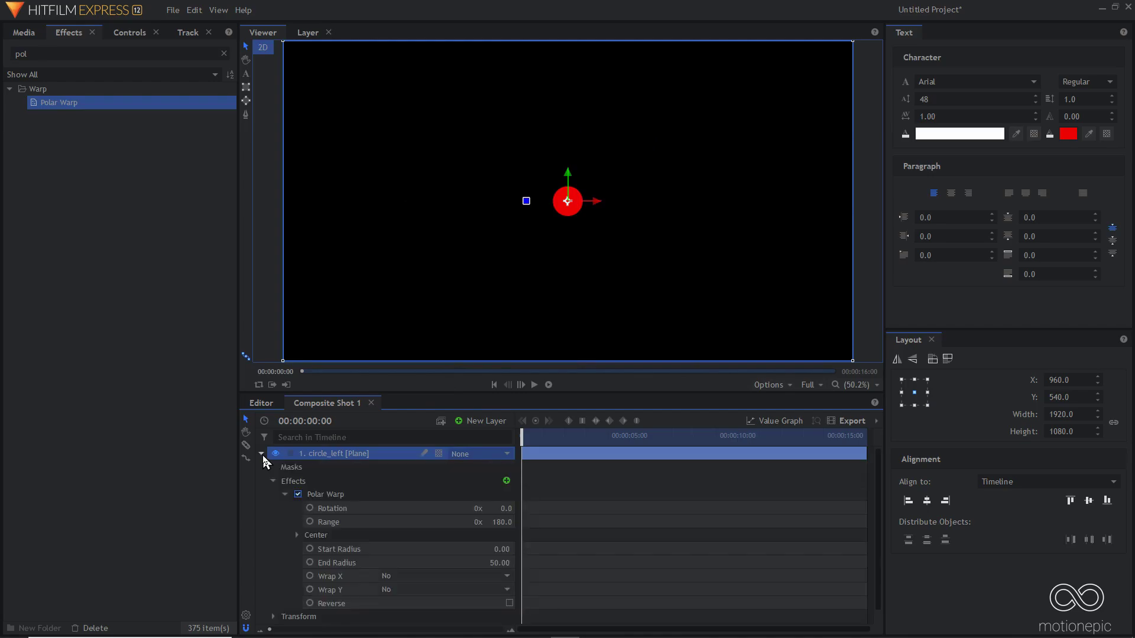
{"action": "left_click", "coordinate": [273, 481]}
{"action": "left_click", "coordinate": [273, 494]}
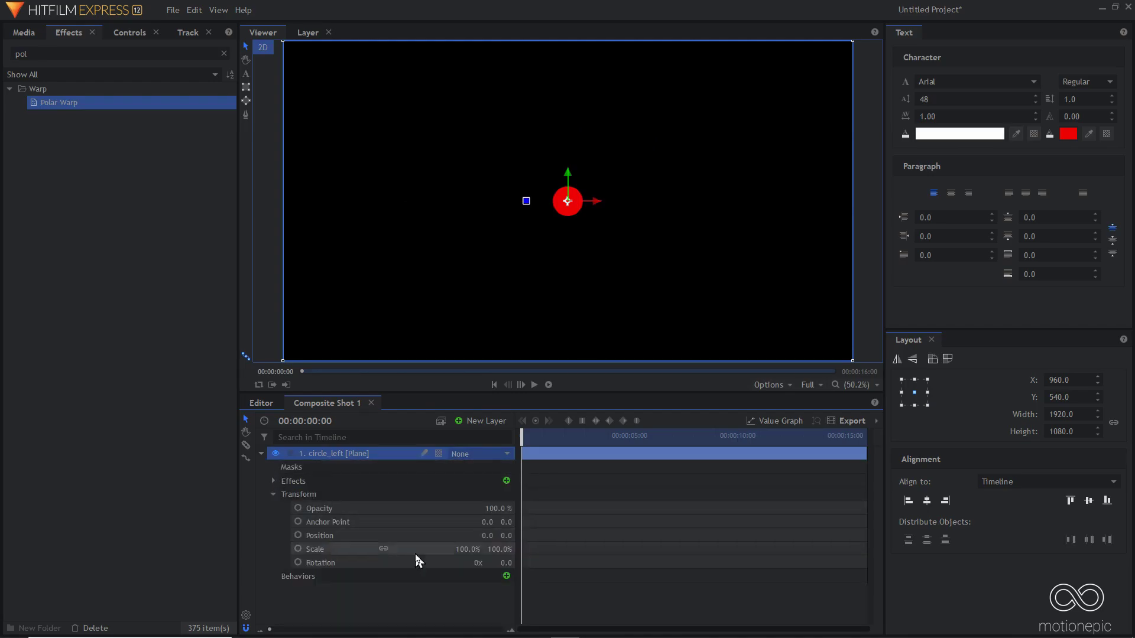
{"action": "left_click", "coordinate": [486, 535]}
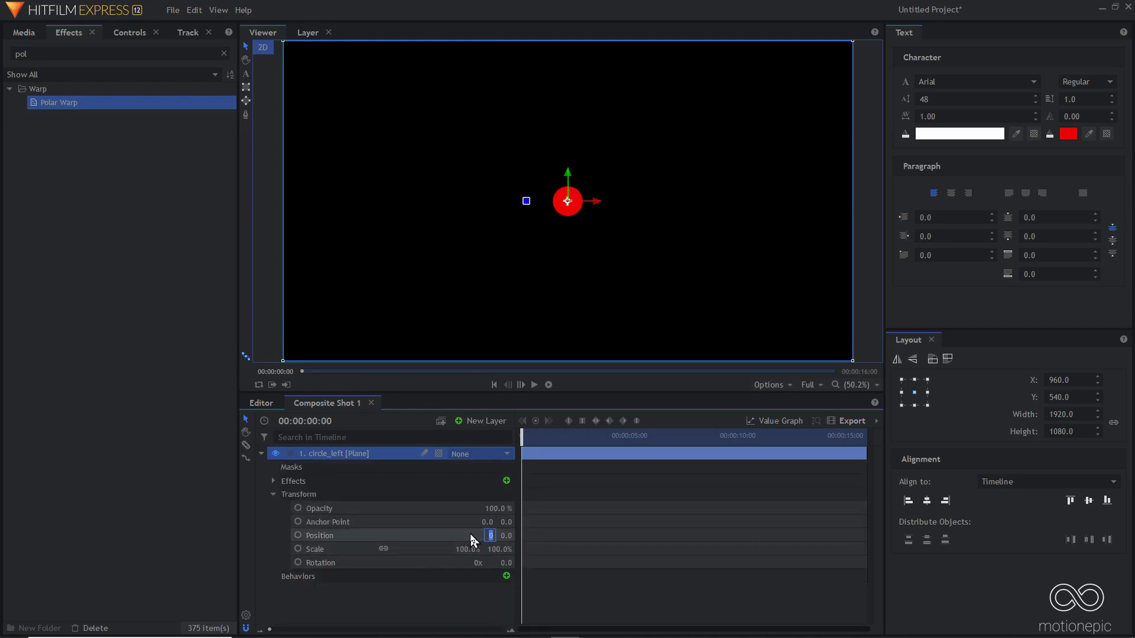
{"action": "type", "text": "-408"}
{"action": "key", "text": "Return"}
{"action": "left_click_drag", "start_coordinate": [486, 535], "coordinate": [449, 535]}
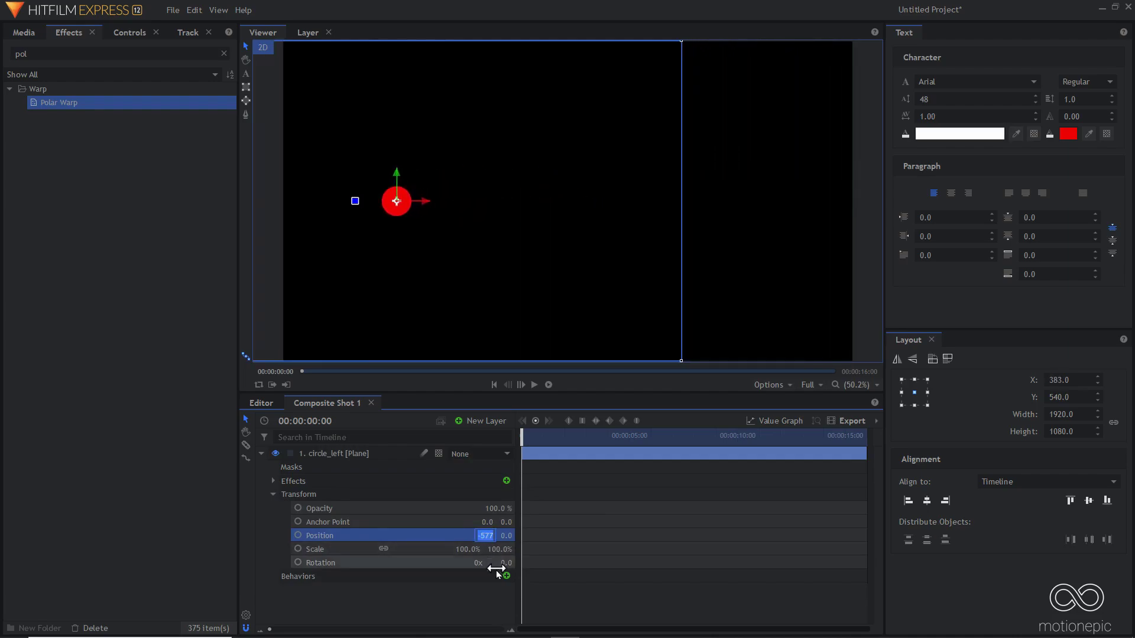
{"action": "type", "text": "-550"}
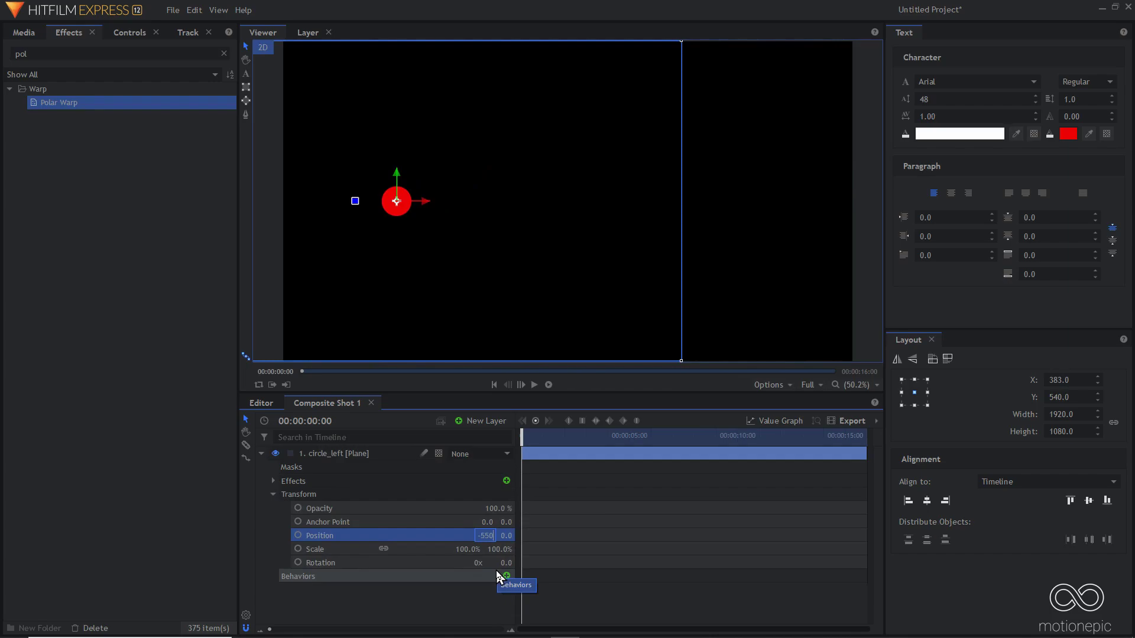
{"action": "key", "text": "Return"}
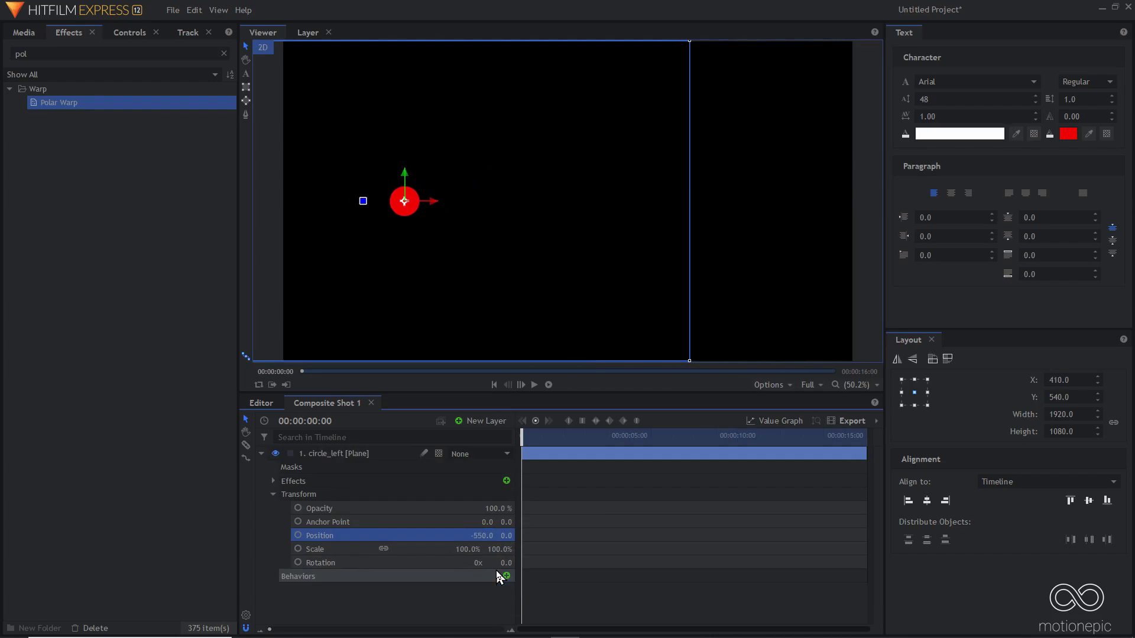
- Duplicate the circle_left layer and rename the copy circle_right
{"action": "left_click", "coordinate": [260, 454]}
{"action": "left_click", "coordinate": [307, 457]}
{"action": "key", "text": "ctrl+d"}
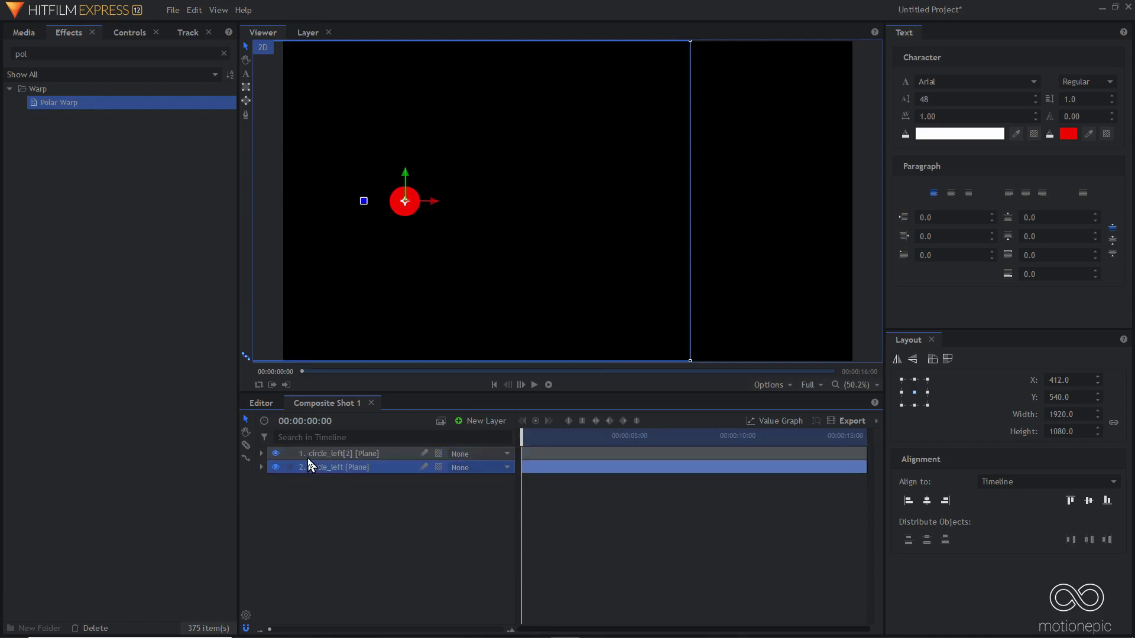
{"action": "left_click", "coordinate": [326, 452]}
{"action": "double_click", "coordinate": [326, 453]}
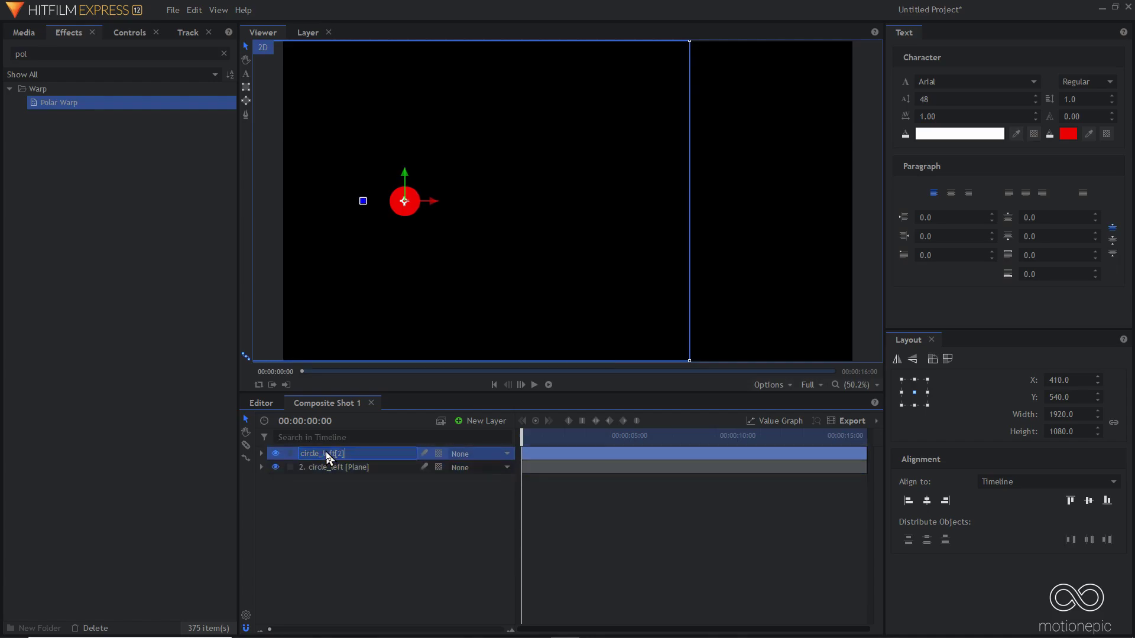
{"action": "type", "text": "right"}
{"action": "key", "text": "Return"}
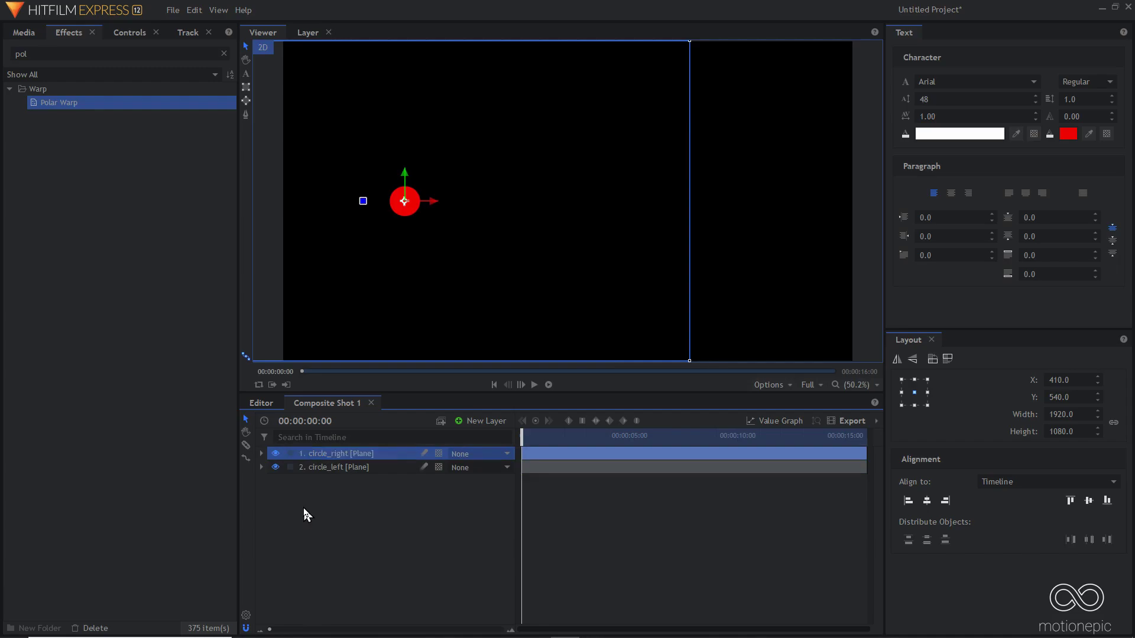
- Set the circle_right layer's horizontal position to 550, then collapse and deselect the layer
{"action": "left_click", "coordinate": [260, 453]}
{"action": "left_click", "coordinate": [272, 494]}
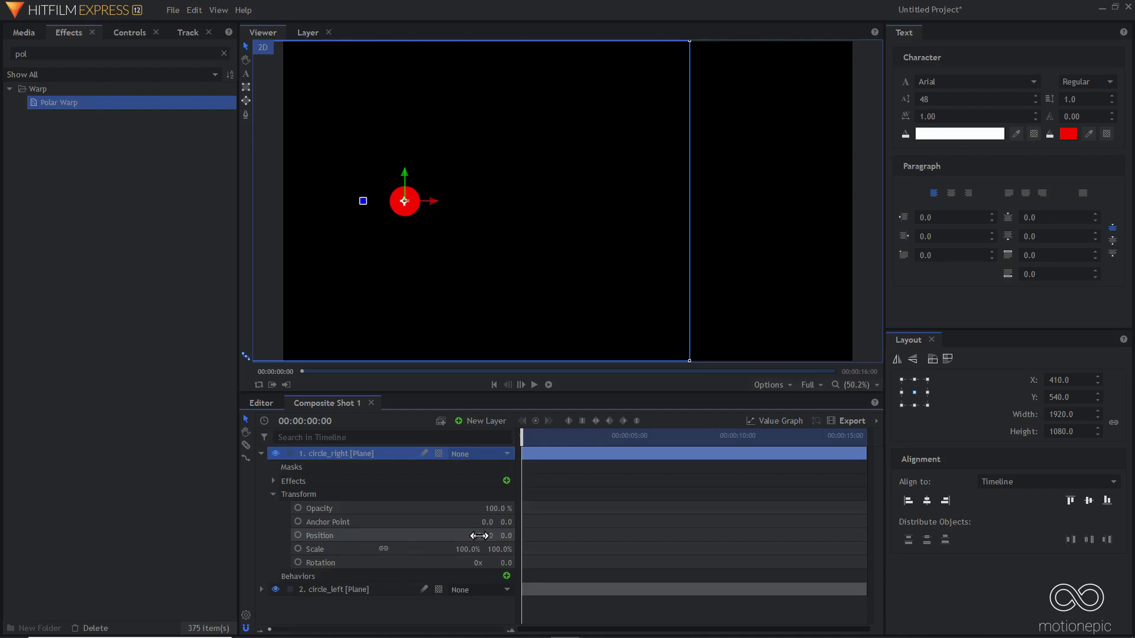
{"action": "left_click_drag", "start_coordinate": [477, 535], "coordinate": [532, 535]}
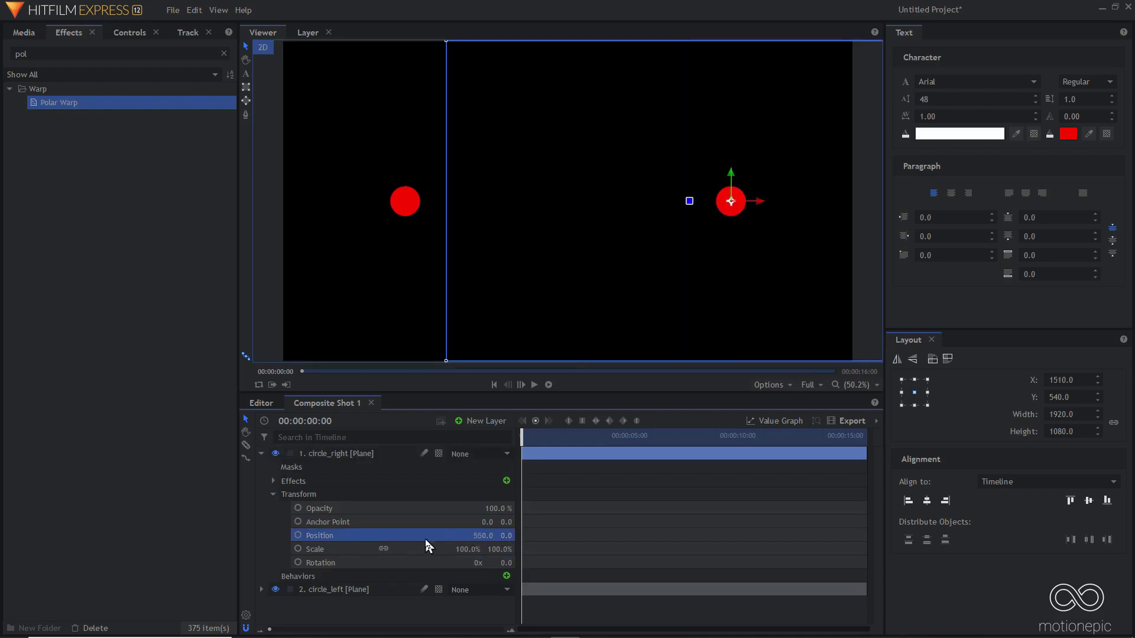
{"action": "left_click", "coordinate": [261, 453]}
{"action": "left_click", "coordinate": [395, 512]}
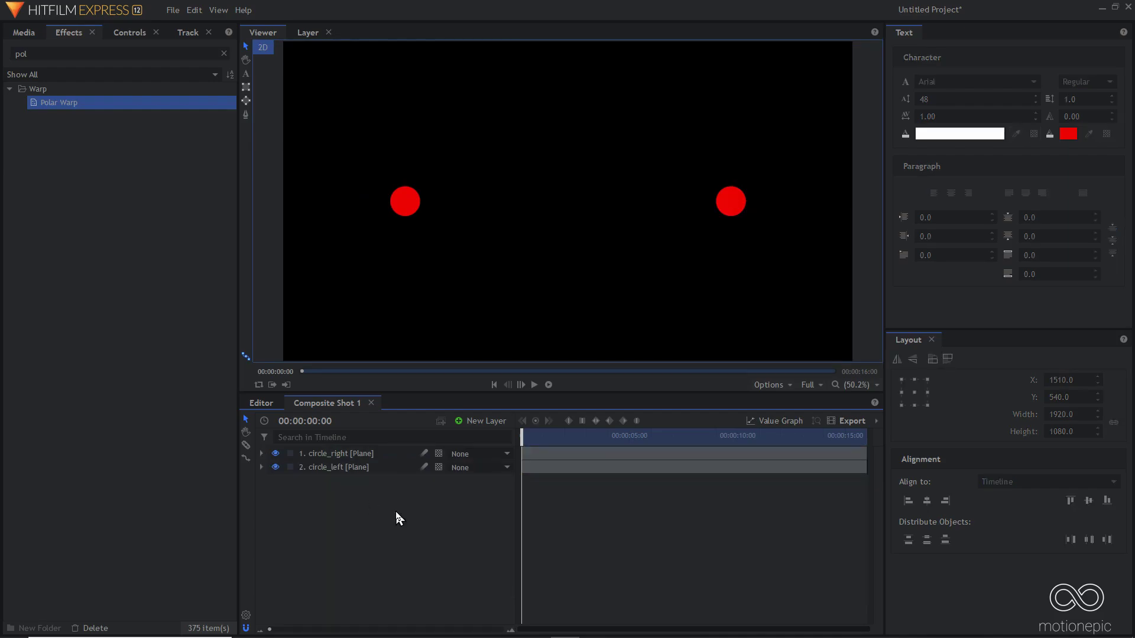
- Add the circle_left plane from the project media as a new top layer and rename it line
{"action": "left_click", "coordinate": [480, 423]}
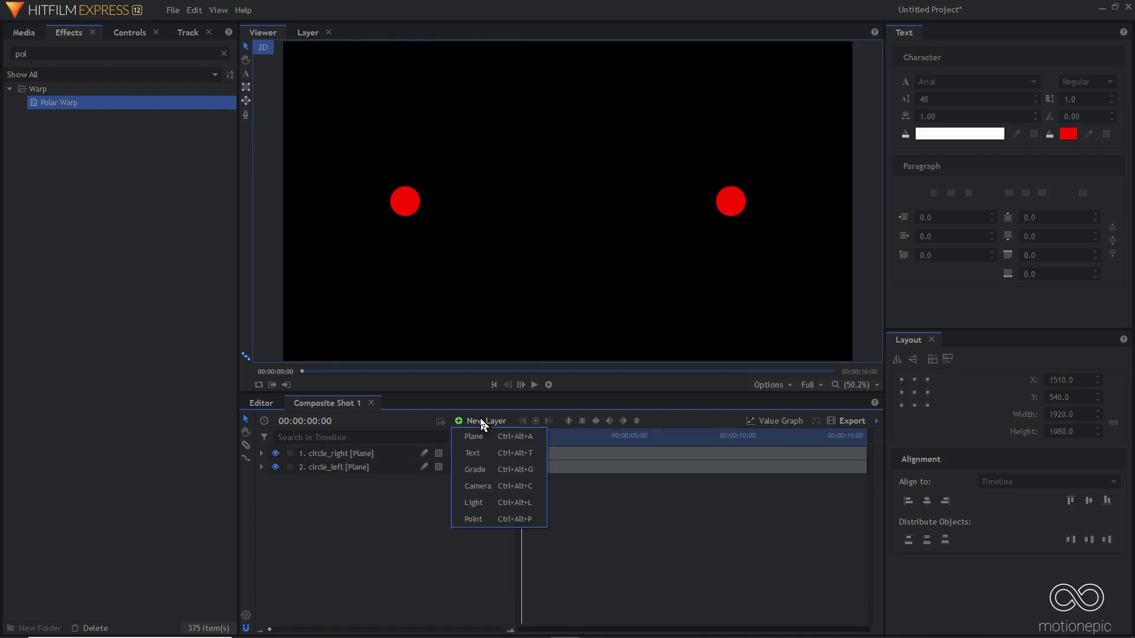
{"action": "left_click", "coordinate": [359, 523]}
{"action": "left_click", "coordinate": [24, 32]}
{"action": "left_click_drag", "start_coordinate": [115, 119], "coordinate": [342, 449]}
{"action": "double_click", "coordinate": [341, 449]}
{"action": "type", "text": "lin"}
{"action": "key", "text": "Return"}
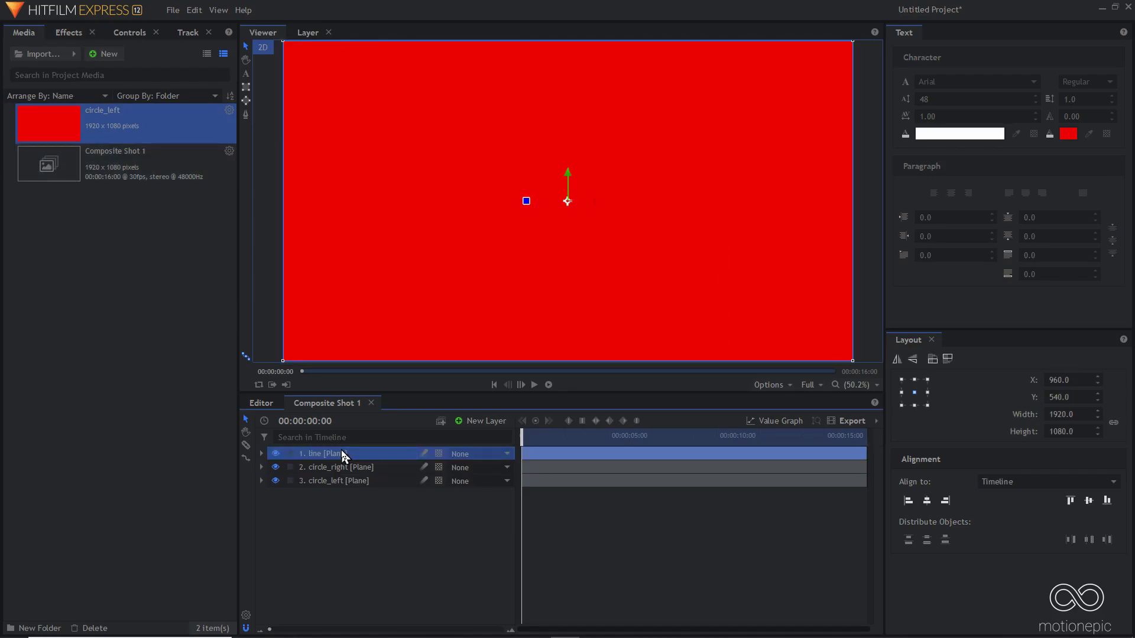
- Find the Lightsword (2-Point Auto) effect and apply it to the line layer
{"action": "left_click", "coordinate": [60, 30]}
{"action": "left_click", "coordinate": [53, 53]}
{"action": "type", "text": "light"}
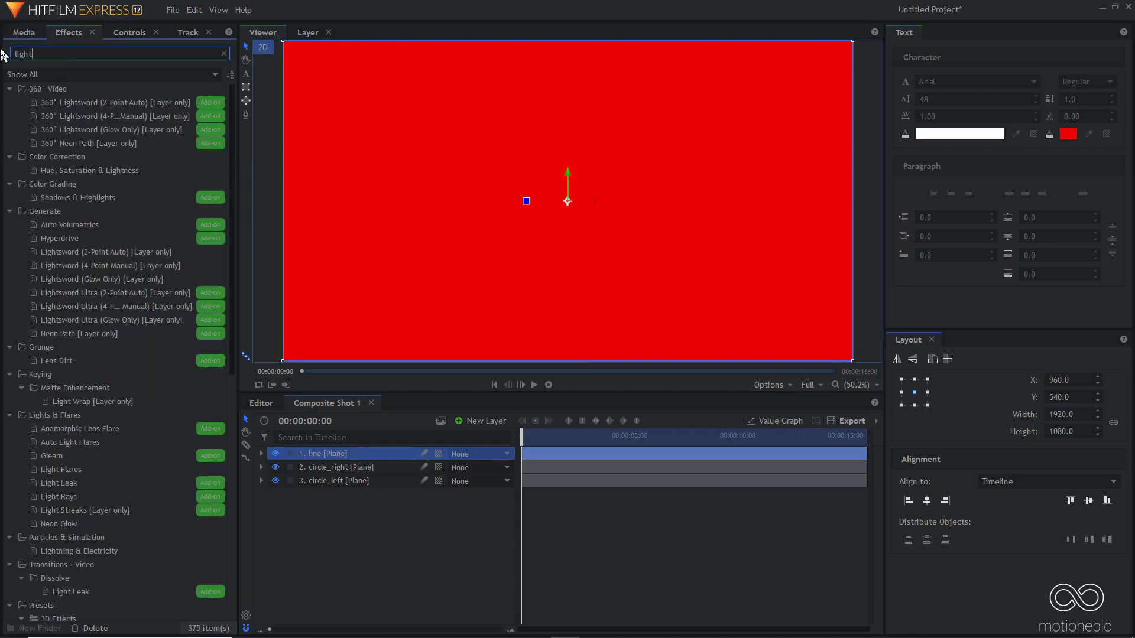
{"action": "type", "text": "sw"}
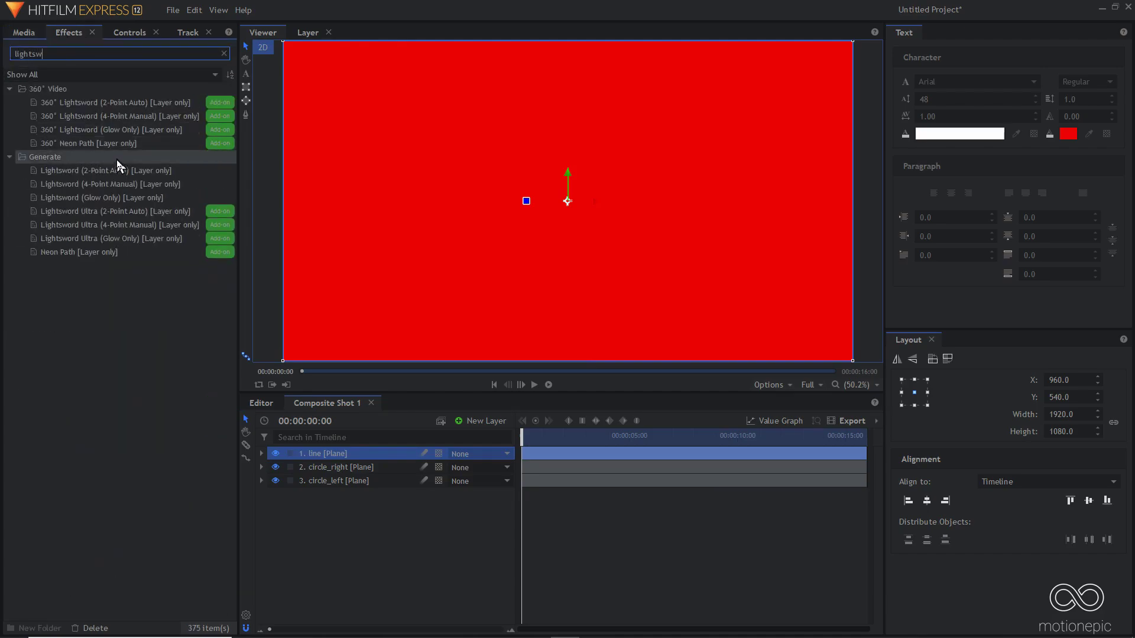
{"action": "left_click_drag", "start_coordinate": [142, 170], "coordinate": [342, 453]}
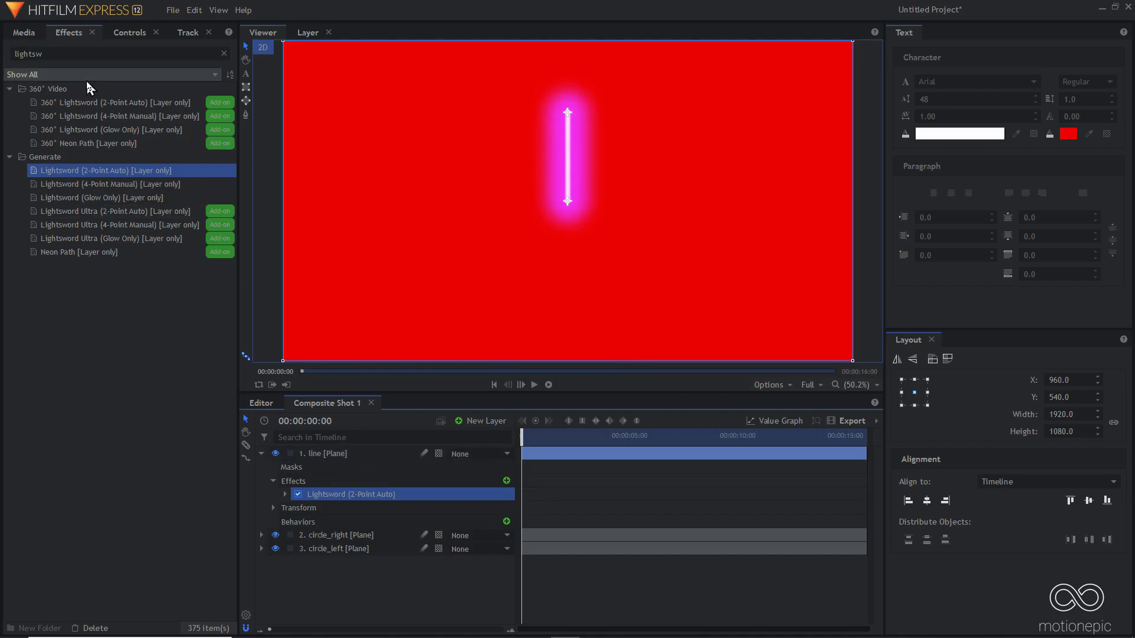
- Open the line layer's Lightsword settings, play the first few seconds of the timeline, and return the playhead to the start
{"action": "left_click", "coordinate": [125, 33]}
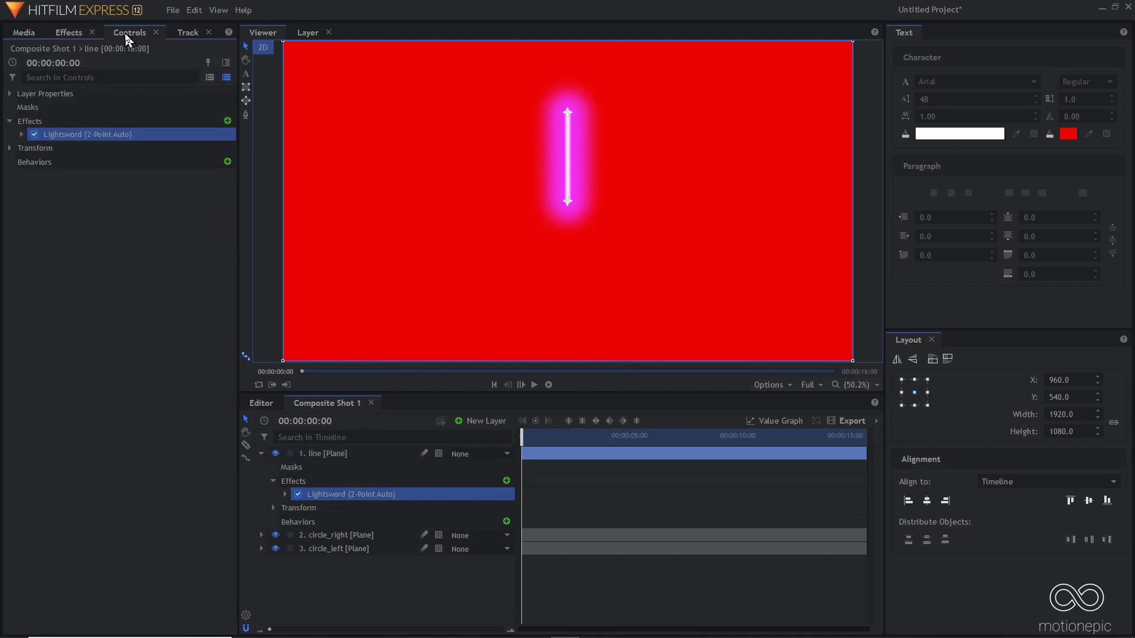
{"action": "left_click", "coordinate": [21, 134]}
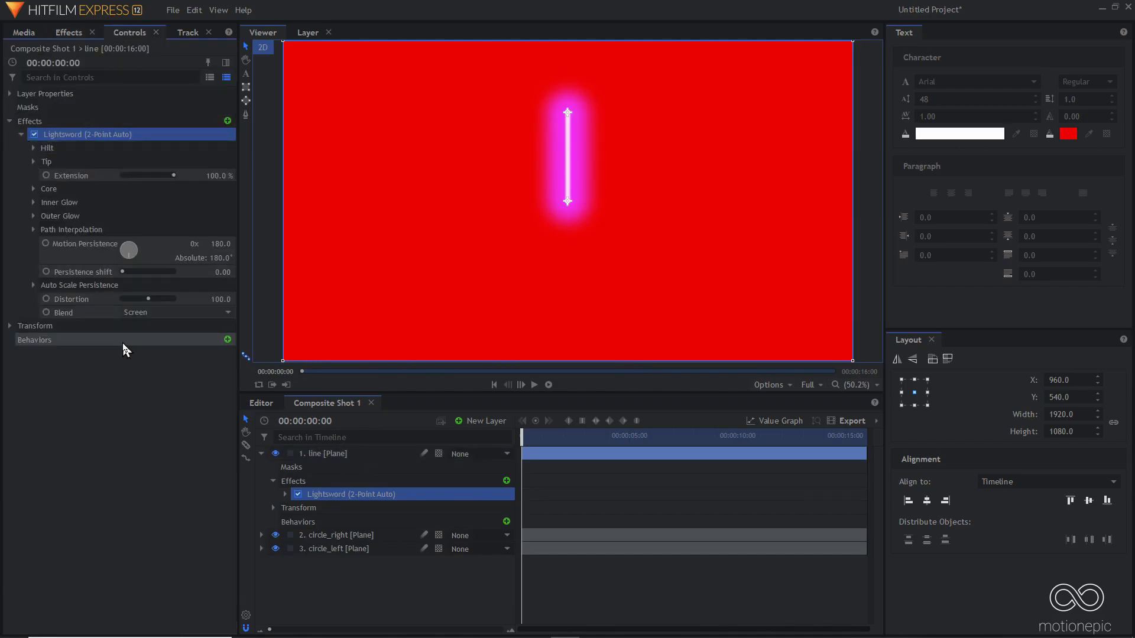
{"action": "left_click", "coordinate": [535, 385]}
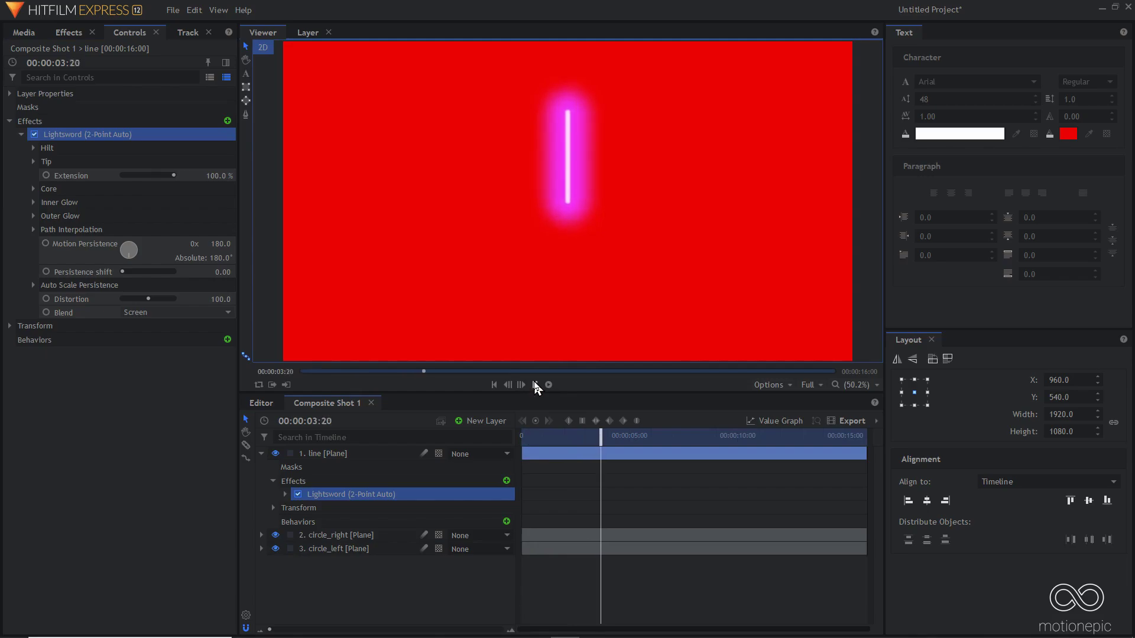
{"action": "left_click", "coordinate": [536, 385]}
{"action": "left_click_drag", "start_coordinate": [538, 436], "coordinate": [484, 438]}
- Set the Lightsword effect's Blend to None and its Distortion to 0.0
{"action": "left_click", "coordinate": [148, 313]}
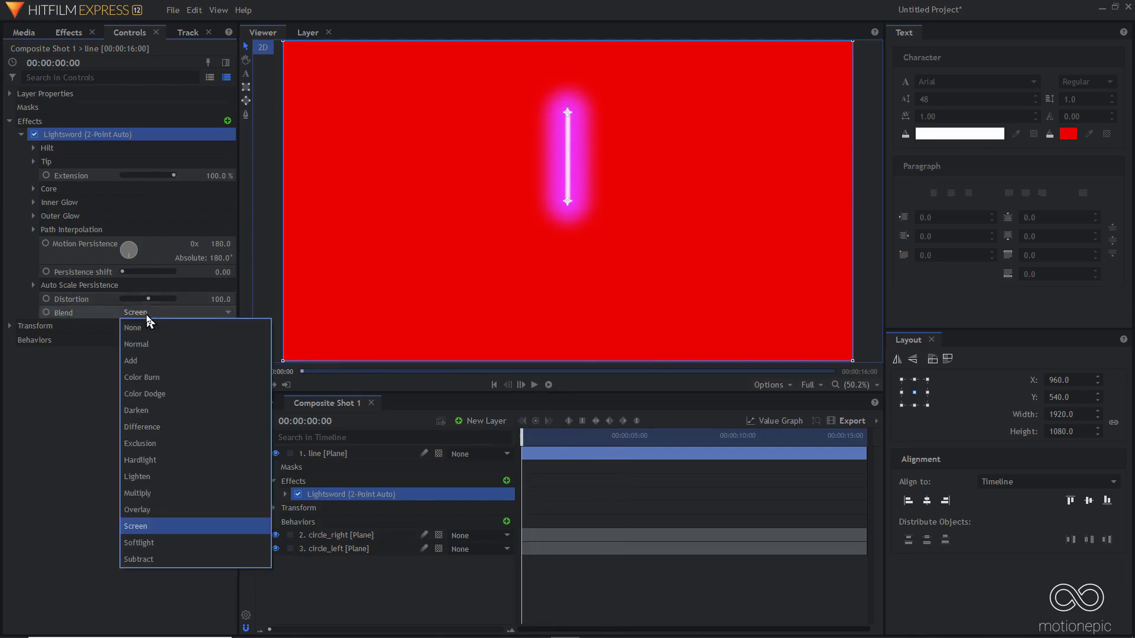
{"action": "left_click", "coordinate": [135, 328]}
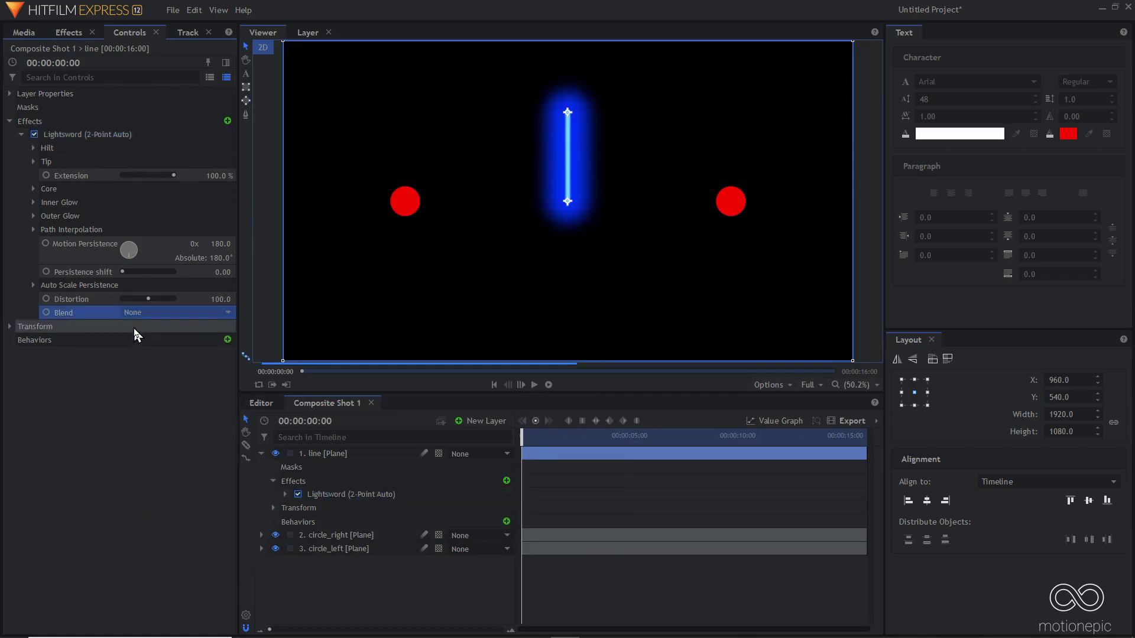
{"action": "left_click_drag", "start_coordinate": [148, 299], "coordinate": [71, 304]}
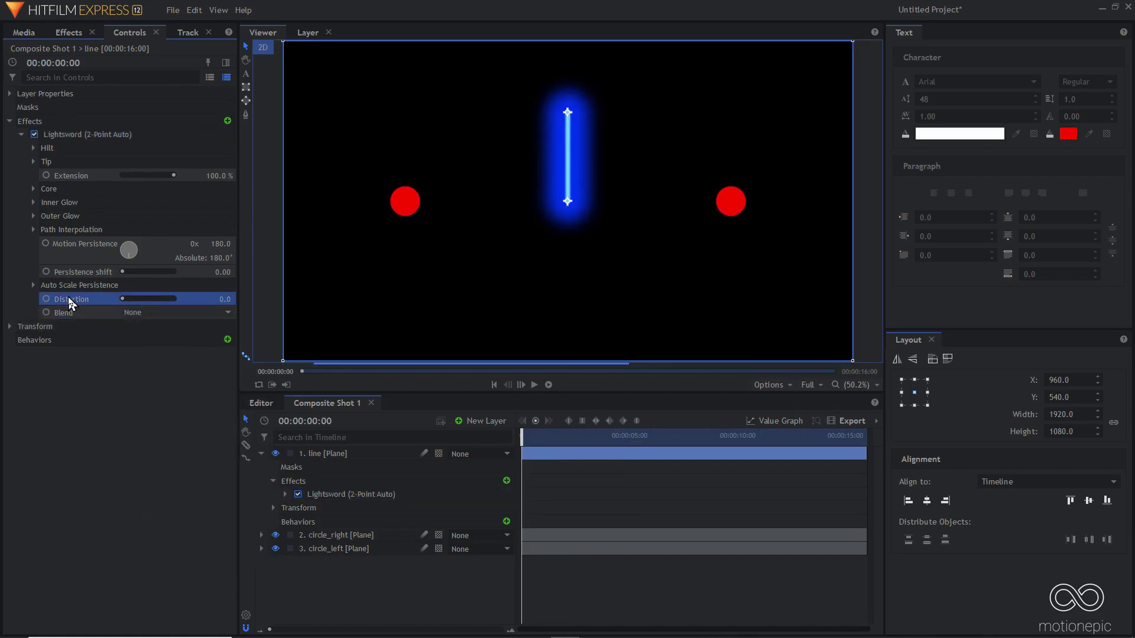
- Set the Lightsword effect's Inner Glow width to 0.0 px, its stability to 100.0 and its flicker to 0.0
{"action": "left_click", "coordinate": [32, 205]}
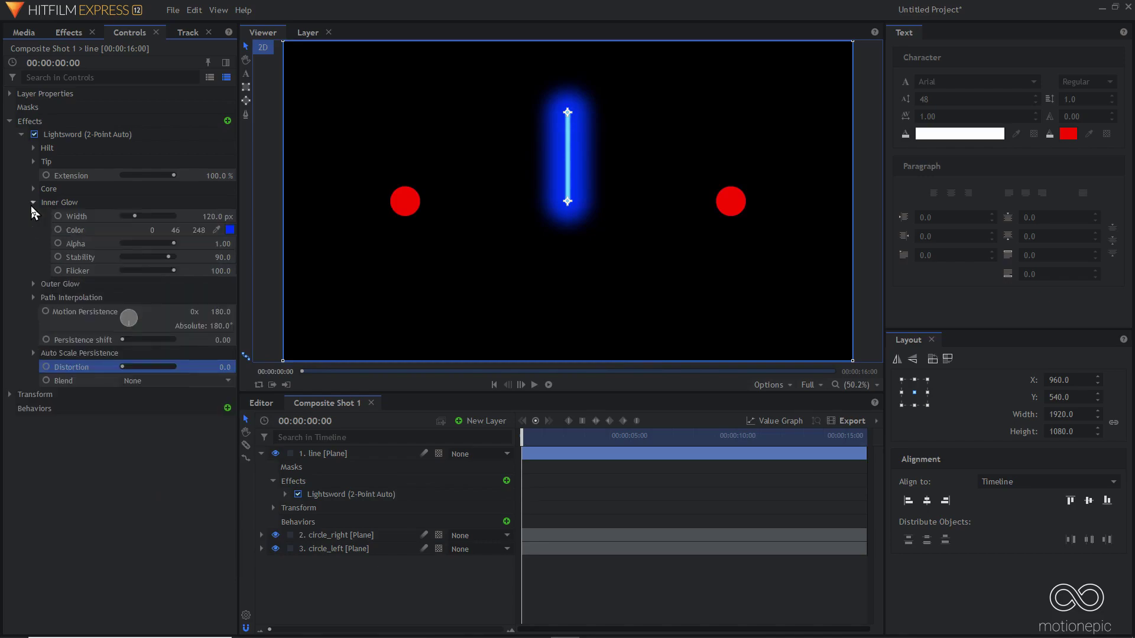
{"action": "left_click_drag", "start_coordinate": [134, 215], "coordinate": [70, 214]}
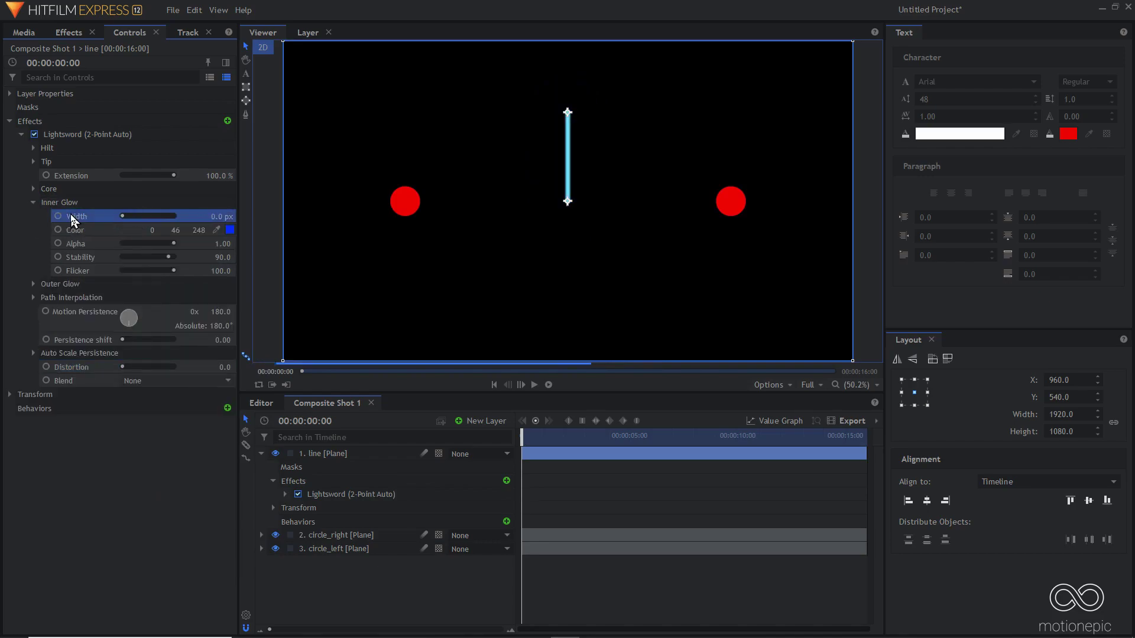
{"action": "left_click_drag", "start_coordinate": [165, 256], "coordinate": [62, 271]}
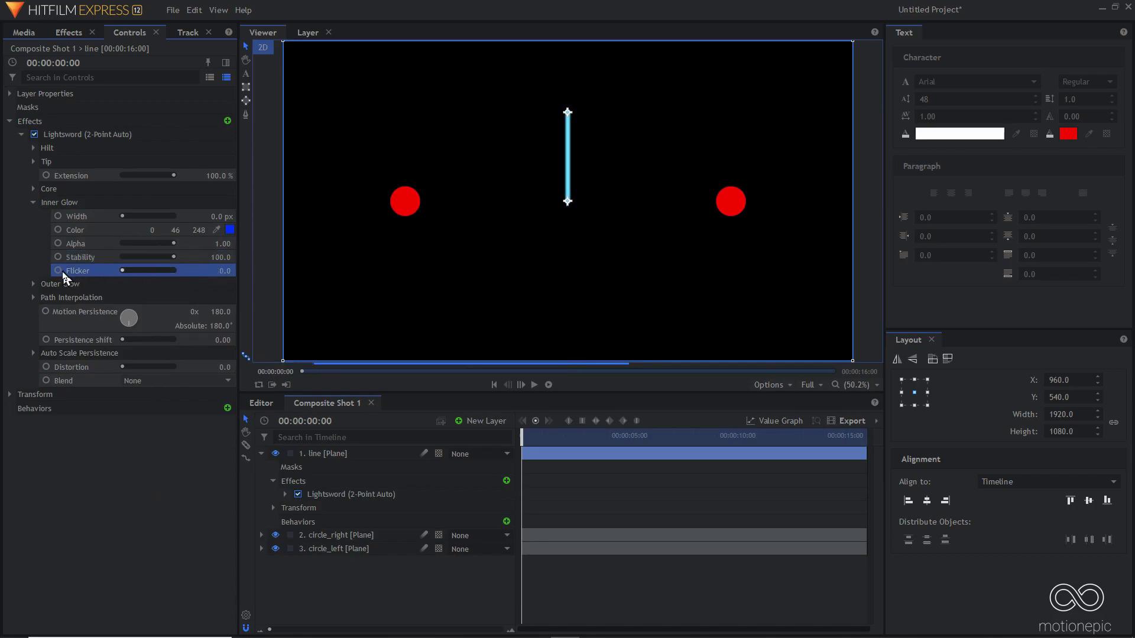
{"action": "left_click", "coordinate": [33, 284]}
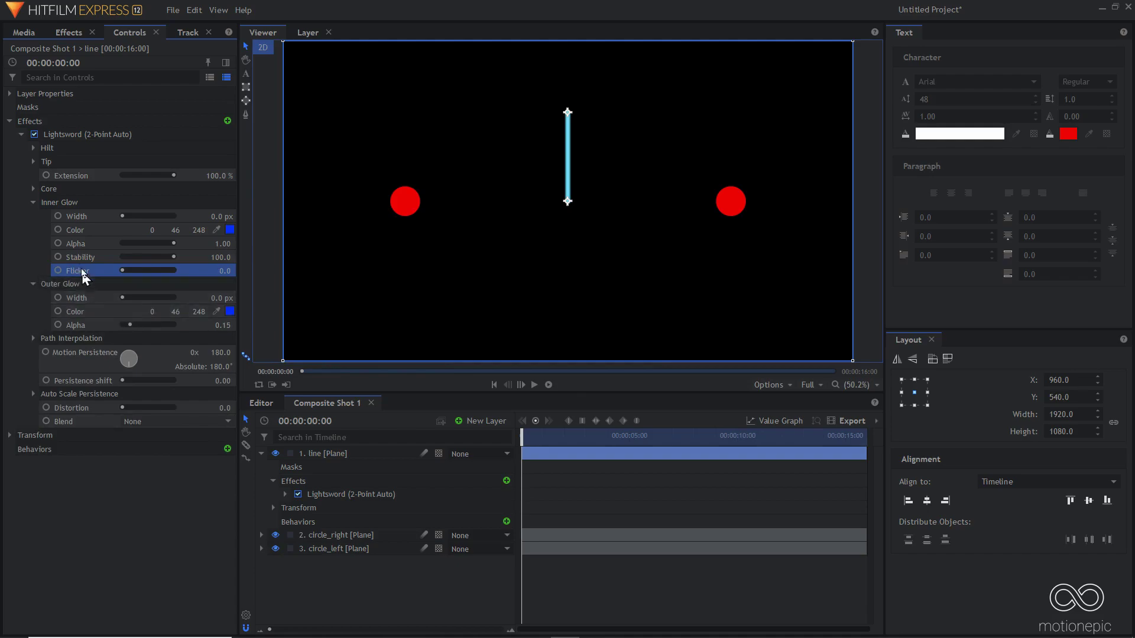
- Set the Lightsword Core feather to 0.0% and stability to 100.0, and collapse the Core and glow settings
{"action": "left_click", "coordinate": [34, 189]}
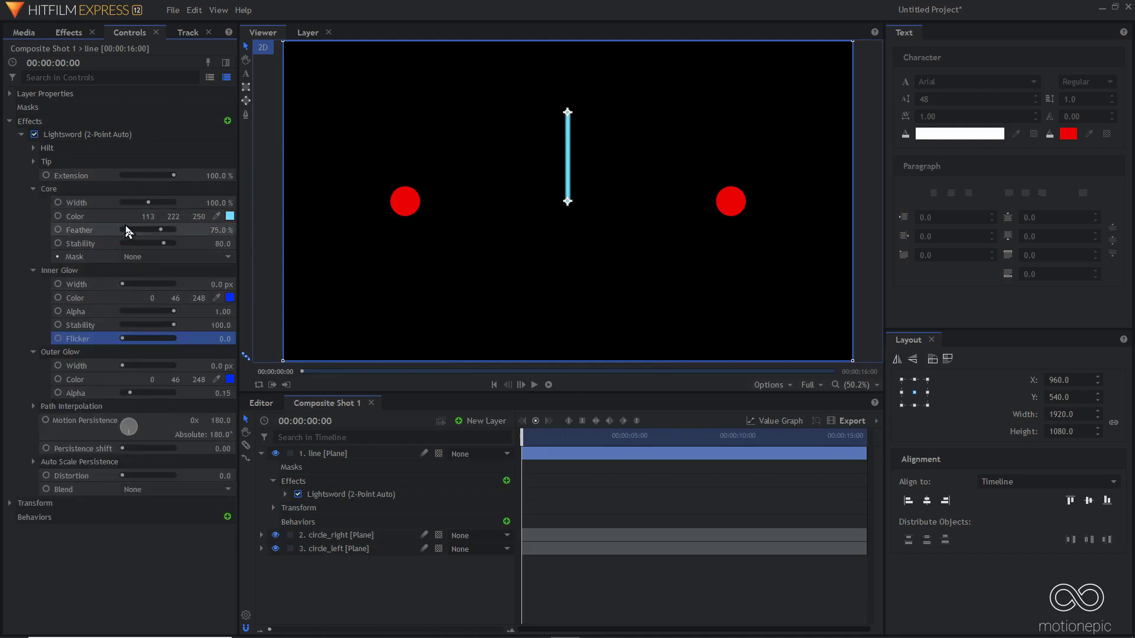
{"action": "left_click", "coordinate": [163, 235]}
{"action": "left_click_drag", "start_coordinate": [163, 234], "coordinate": [68, 236]}
{"action": "left_click_drag", "start_coordinate": [165, 248], "coordinate": [193, 240]}
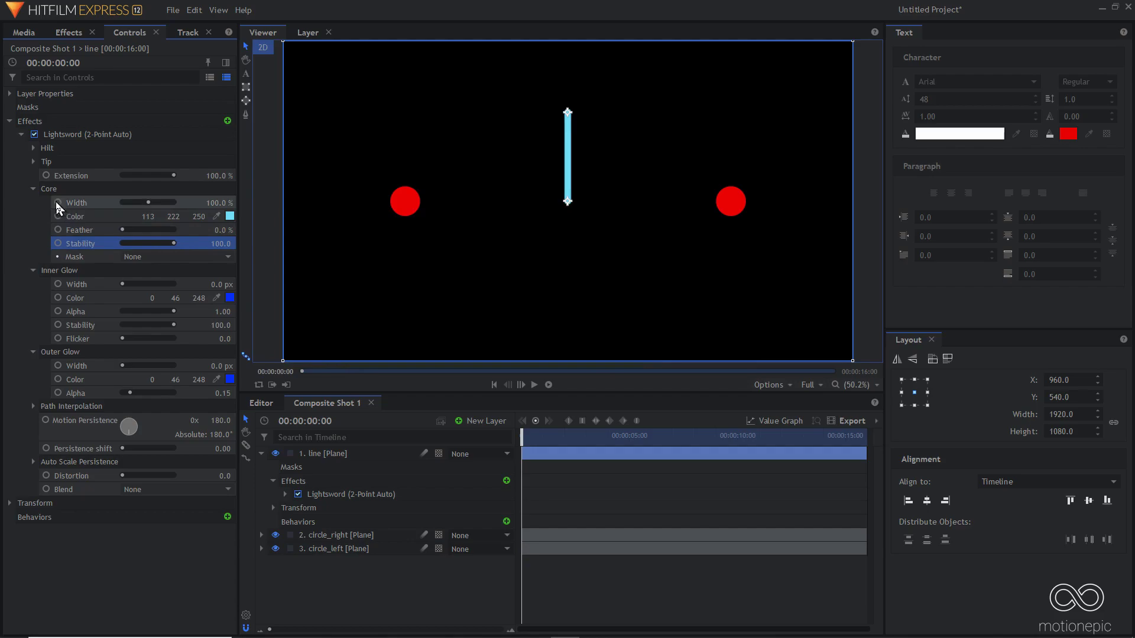
{"action": "left_click", "coordinate": [34, 189]}
{"action": "left_click", "coordinate": [35, 202]}
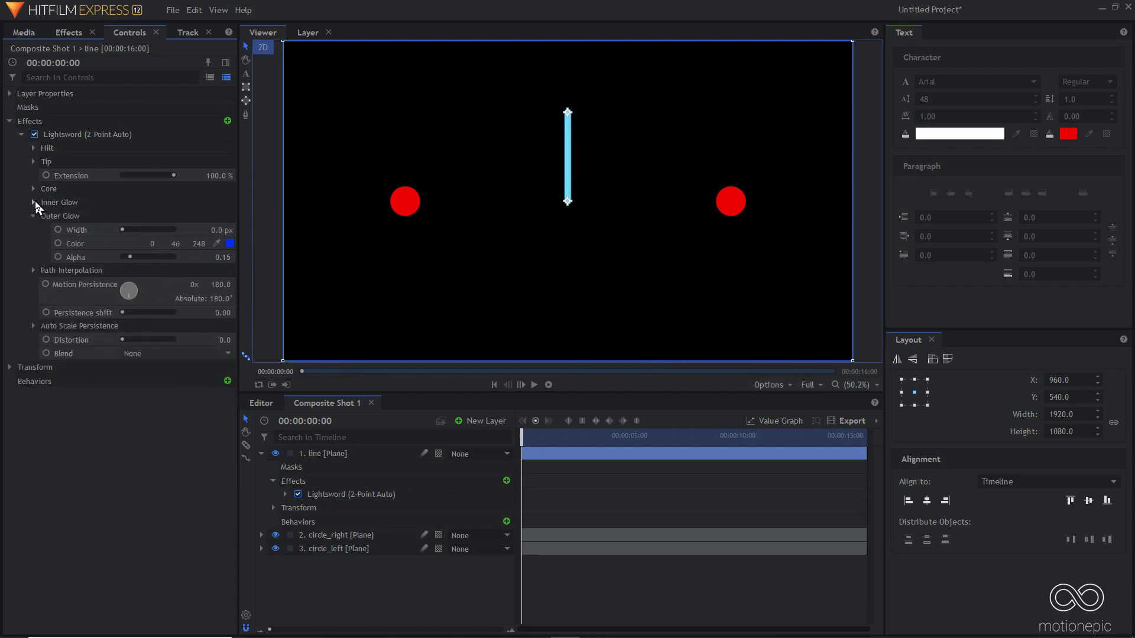
{"action": "left_click", "coordinate": [35, 214]}
{"action": "left_click_drag", "start_coordinate": [34, 215], "coordinate": [33, 230]}
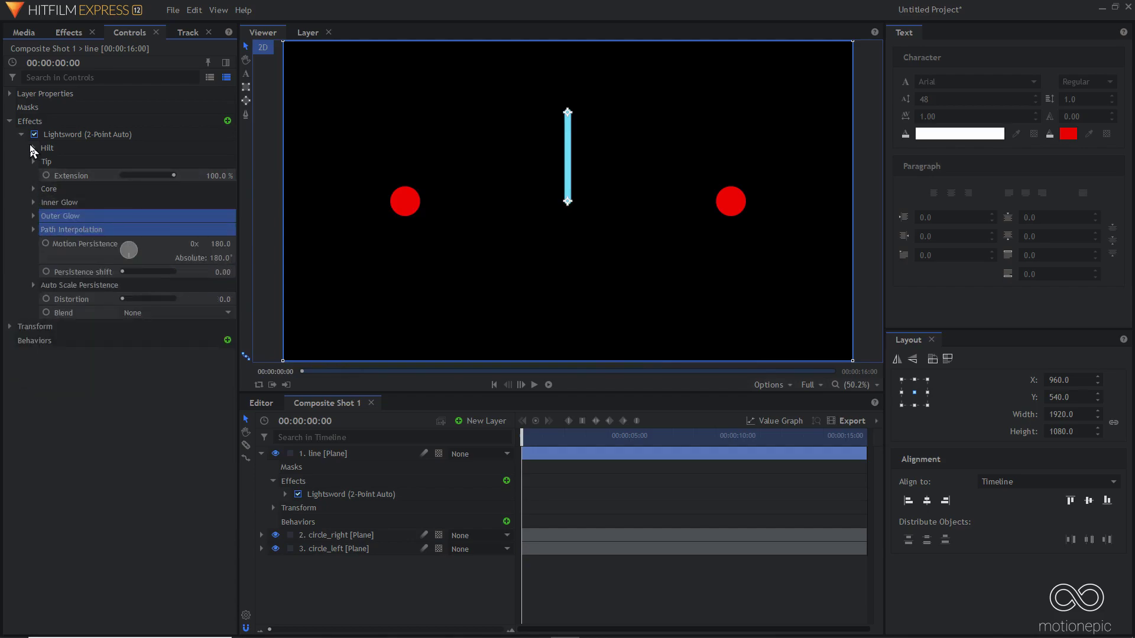
- Link the Lightsword Hilt position to the circle_right layer and the Tip position to the circle_left layer
{"action": "left_click", "coordinate": [33, 148]}
{"action": "left_click", "coordinate": [33, 194]}
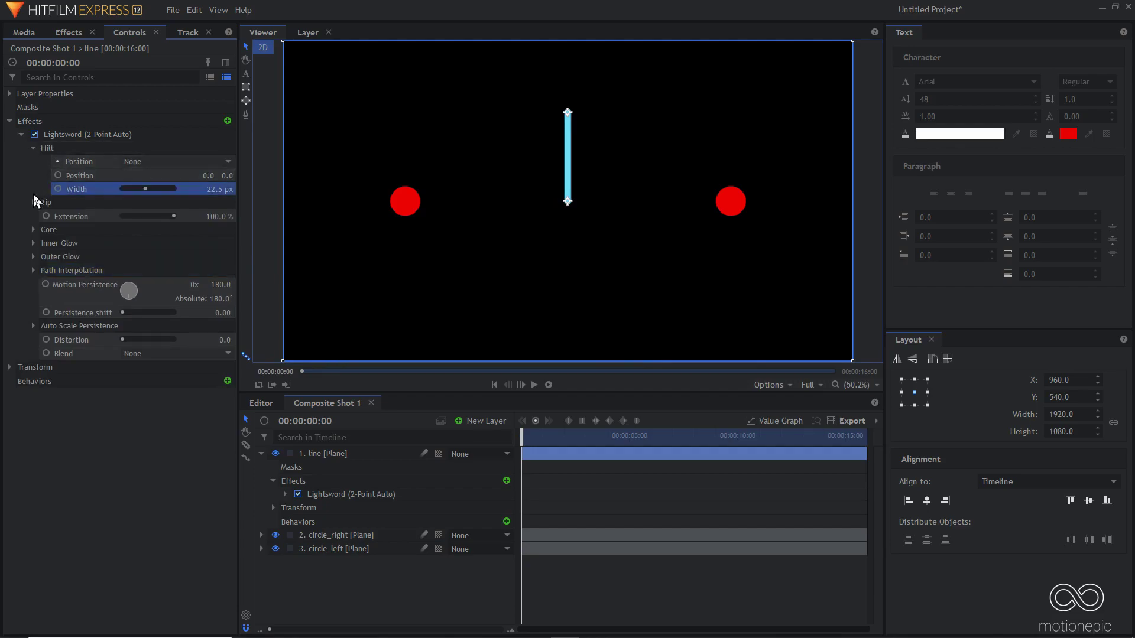
{"action": "left_click", "coordinate": [33, 201]}
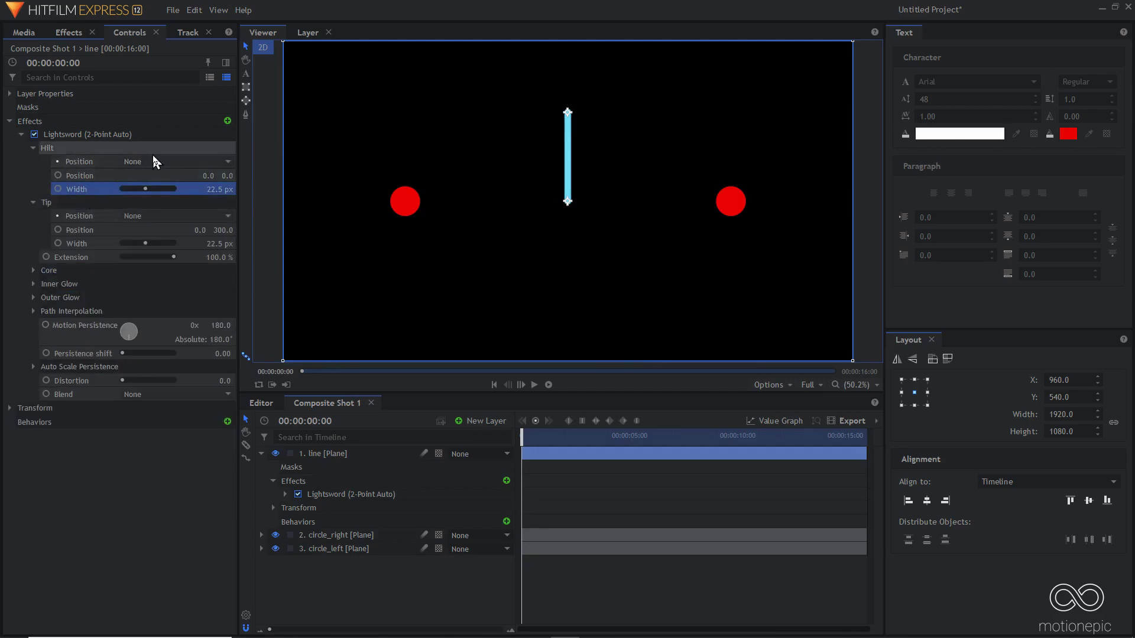
{"action": "left_click", "coordinate": [183, 162]}
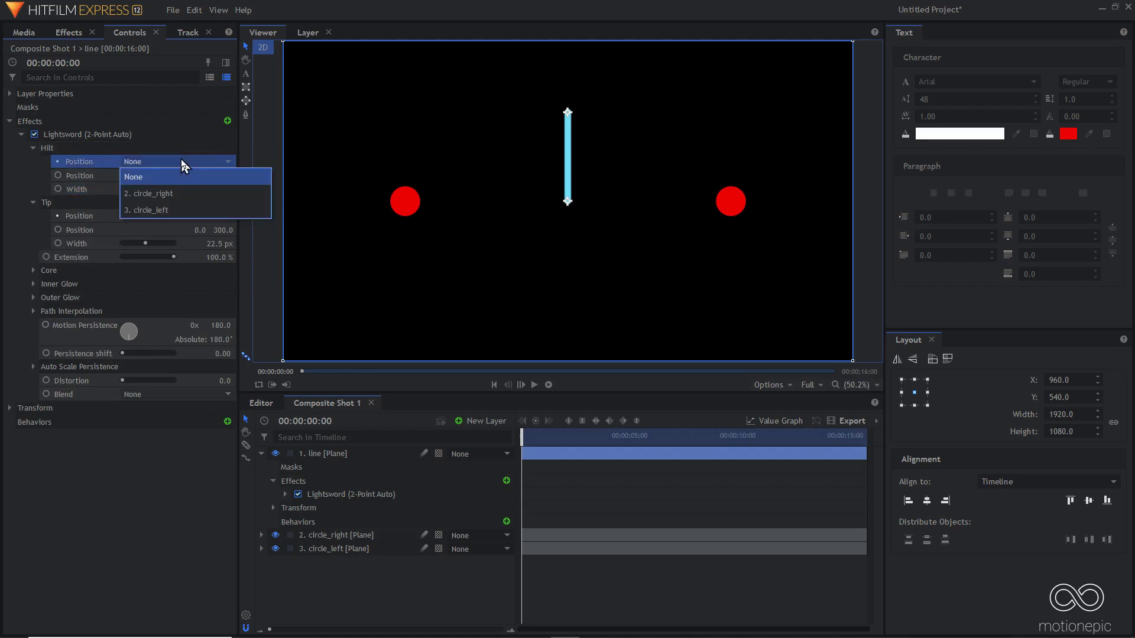
{"action": "left_click", "coordinate": [169, 194]}
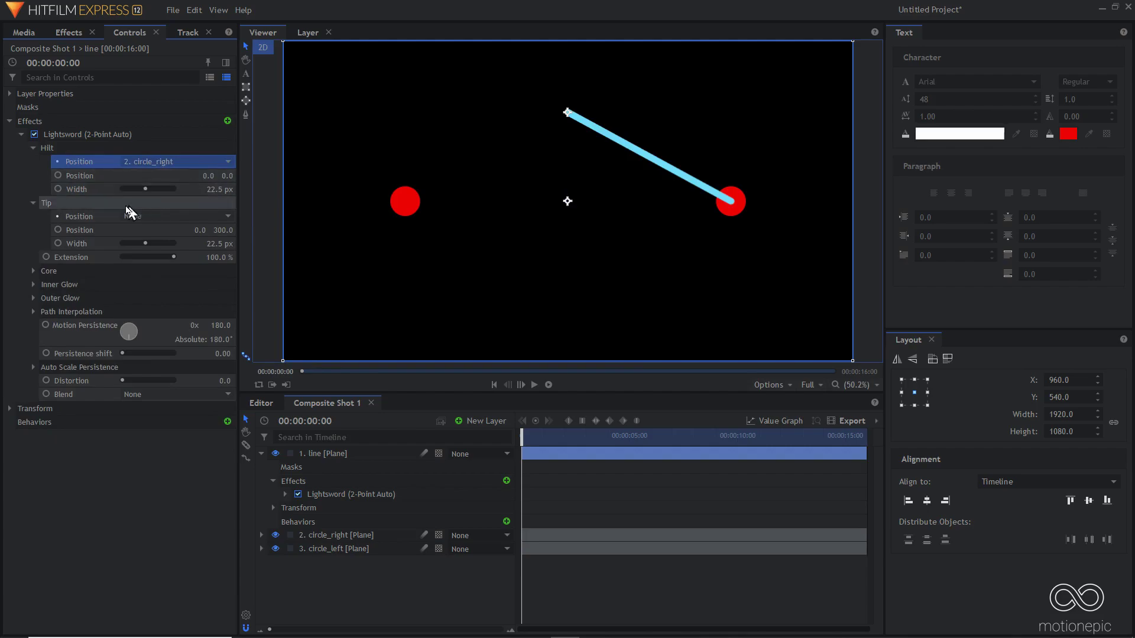
{"action": "left_click", "coordinate": [157, 215]}
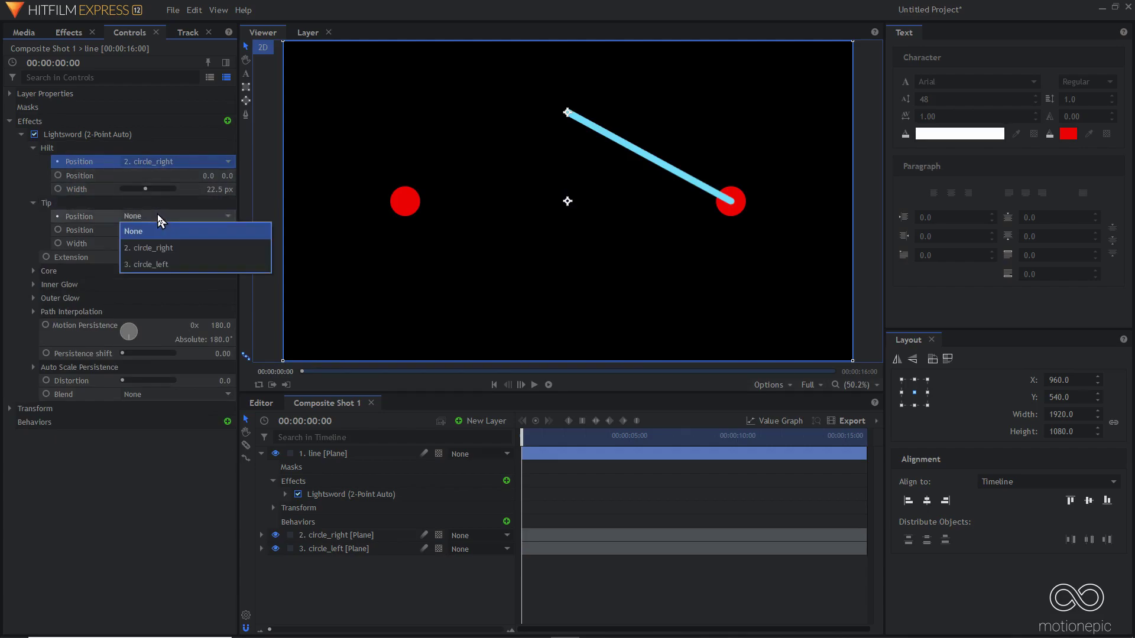
{"action": "left_click", "coordinate": [161, 267]}
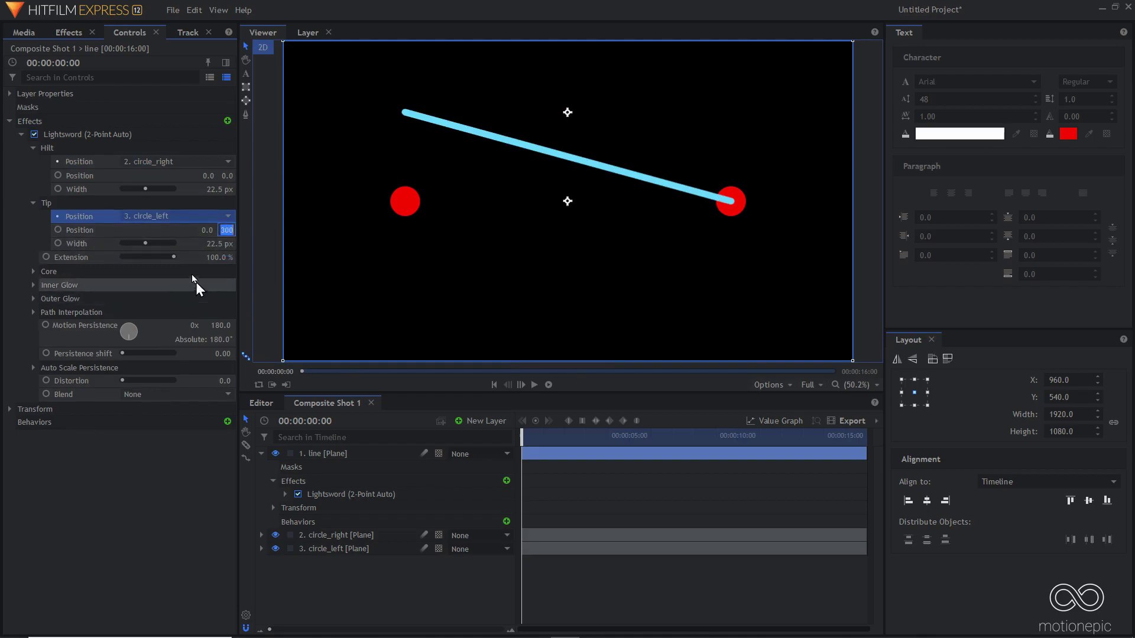
- Set the Lightsword Tip's vertical position offset to 0.0 and collapse the line layer in the timeline
{"action": "left_click", "coordinate": [221, 230]}
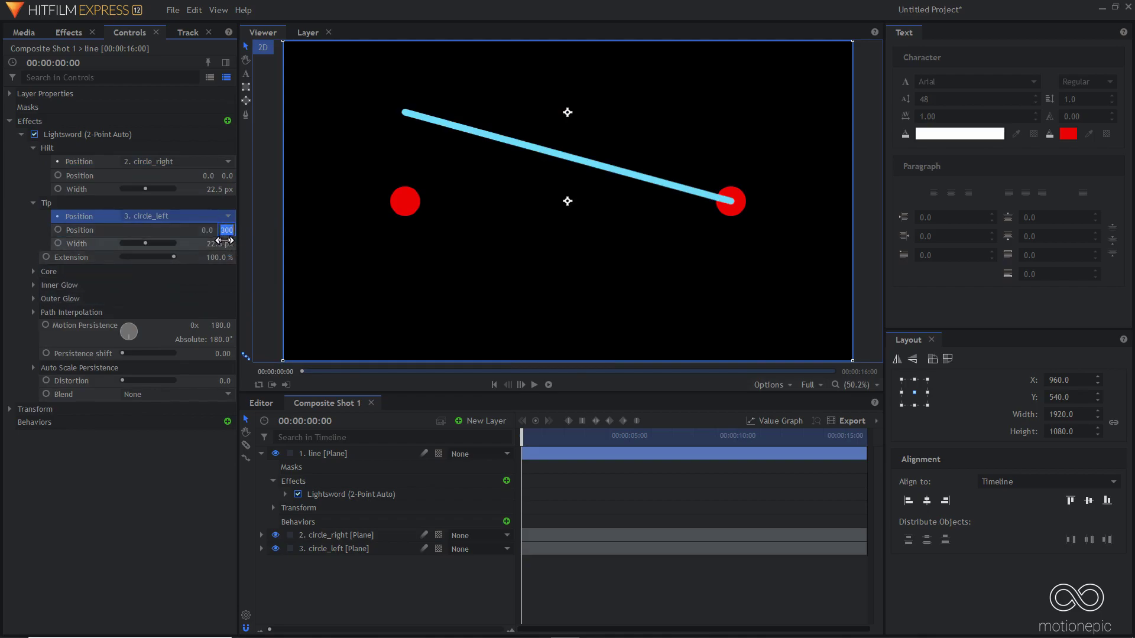
{"action": "type", "text": "0"}
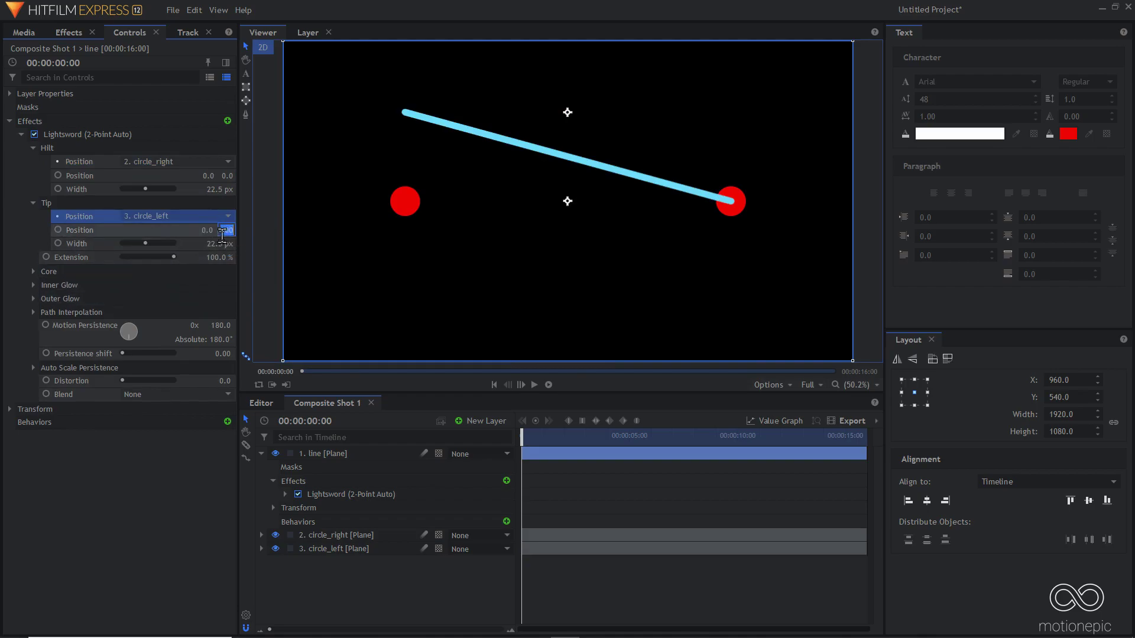
{"action": "left_click", "coordinate": [126, 230]}
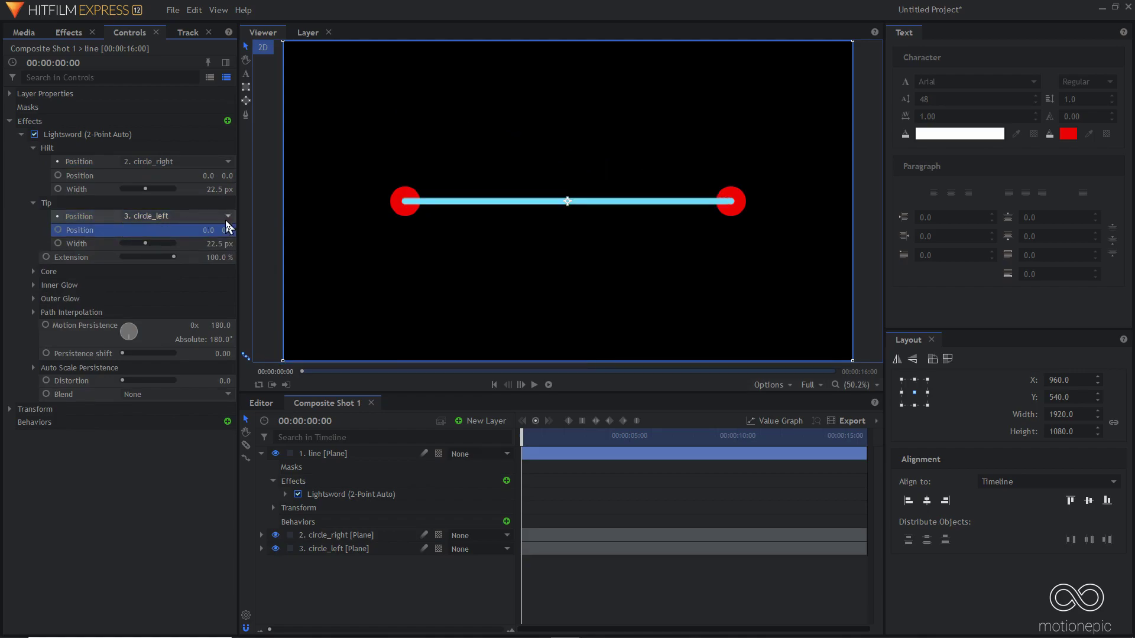
{"action": "left_click", "coordinate": [21, 135]}
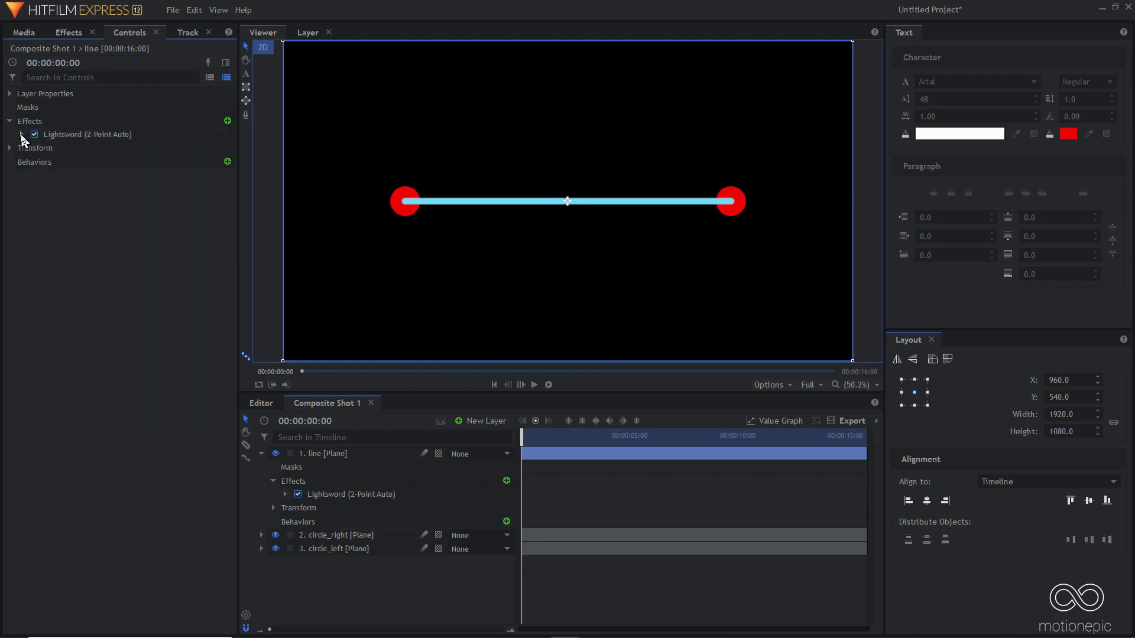
{"action": "left_click", "coordinate": [370, 590]}
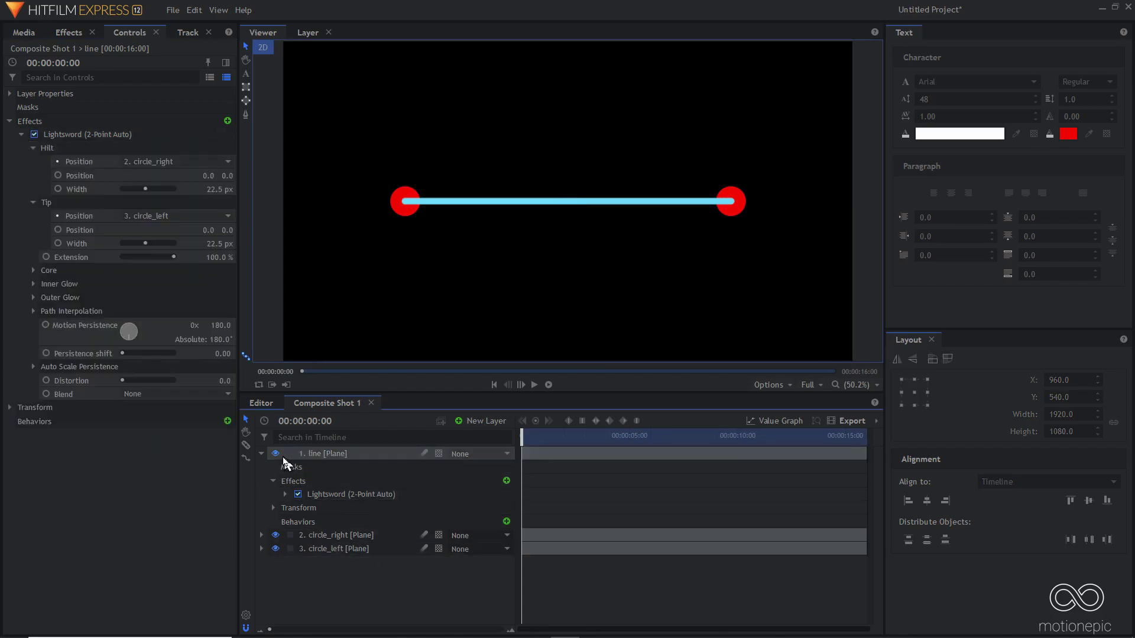
{"action": "left_click", "coordinate": [264, 455]}
- Try moving the circle_right layer down and inward to test the line's link, and undo the move
{"action": "left_click", "coordinate": [320, 465]}
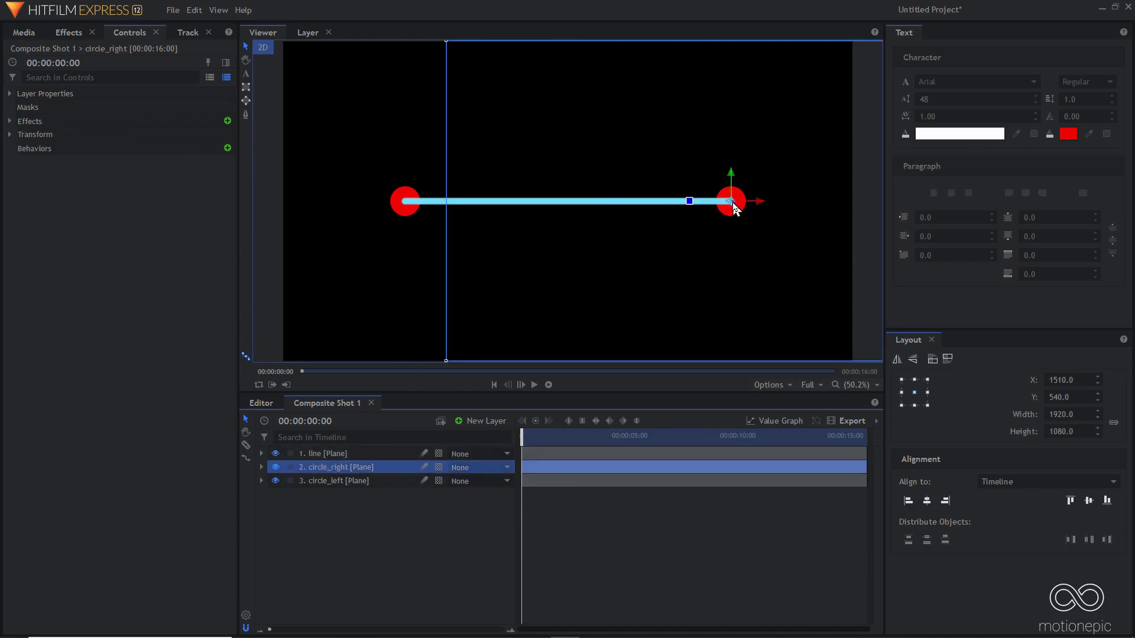
{"action": "left_click_drag", "start_coordinate": [734, 206], "coordinate": [706, 253]}
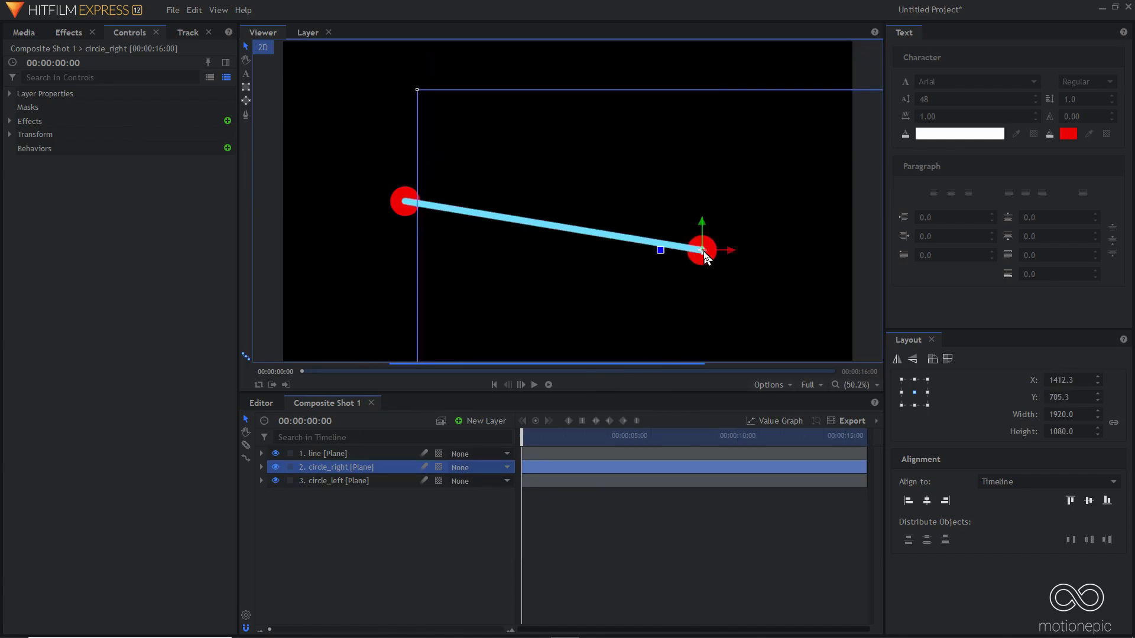
{"action": "key", "text": "ctrl+z"}
- Move the line layer below both circle layers in the timeline
{"action": "left_click", "coordinate": [320, 455]}
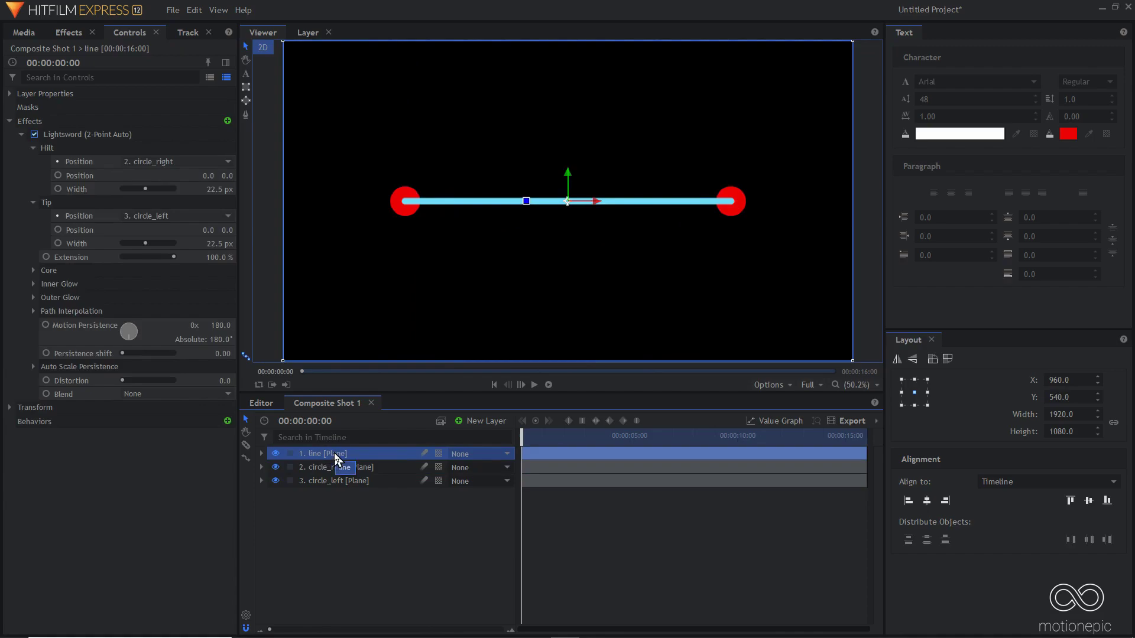
{"action": "left_click_drag", "start_coordinate": [318, 454], "coordinate": [321, 488]}
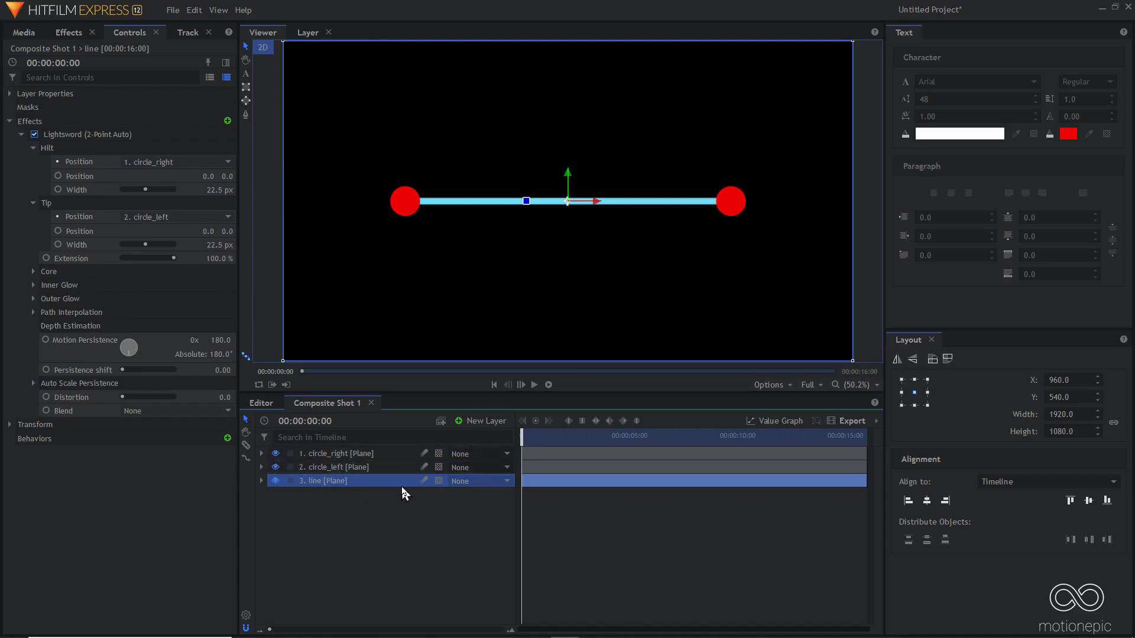
{"action": "left_click", "coordinate": [330, 515]}
- Filter the timeline properties by "position" and collapse the Polar Warp effect on both circle layers
{"action": "left_click", "coordinate": [363, 437]}
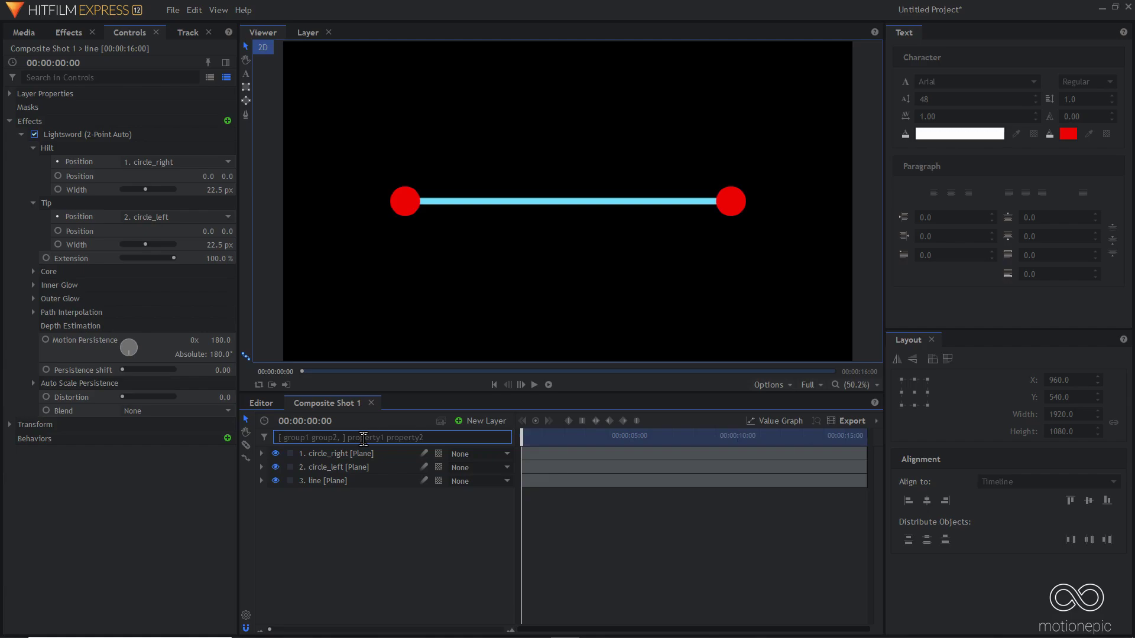
{"action": "type", "text": "position"}
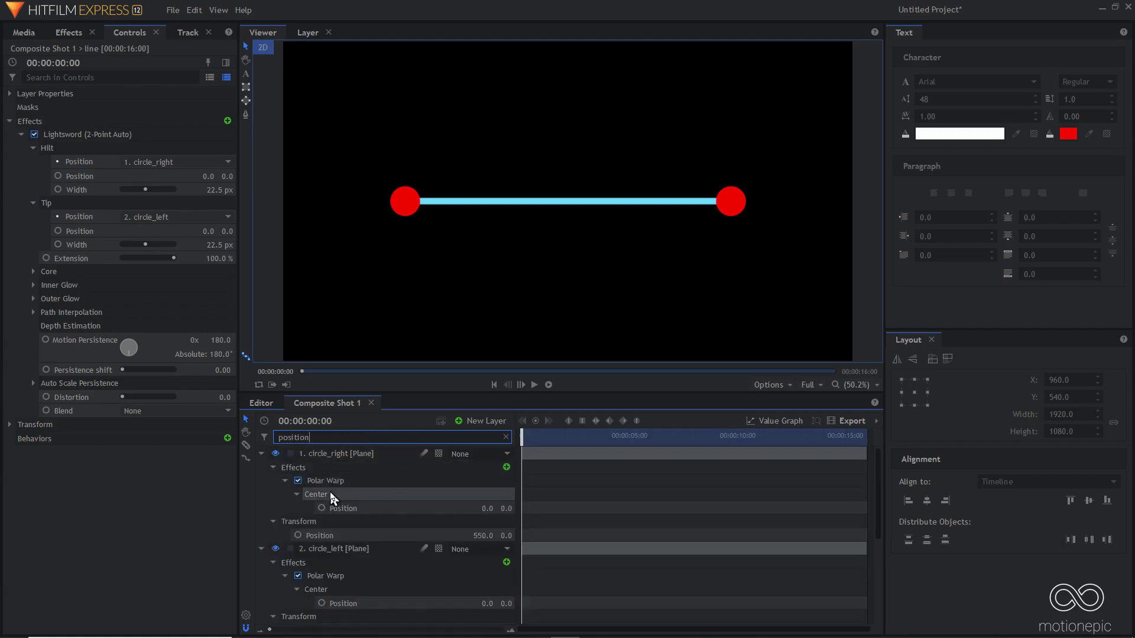
{"action": "mouse_move", "coordinate": [334, 508]}
{"action": "left_mouse_down"}
{"action": "mouse_move", "coordinate": [325, 503]}
{"action": "mouse_move", "coordinate": [400, 540]}
{"action": "mouse_move", "coordinate": [338, 505]}
{"action": "left_mouse_up"}
{"action": "left_click", "coordinate": [284, 481]}
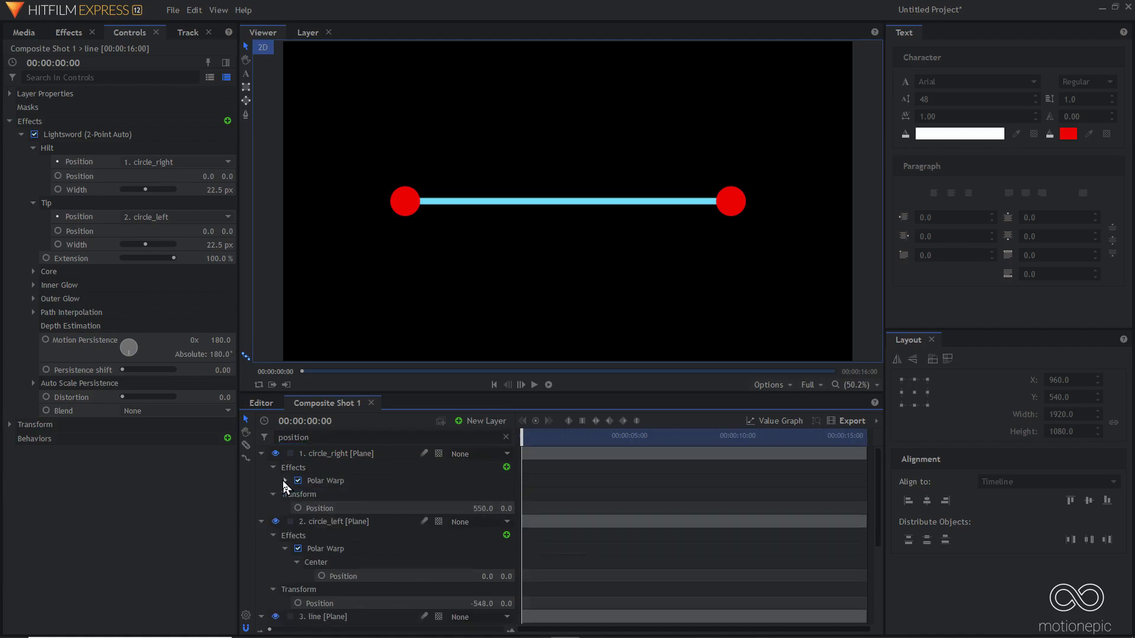
{"action": "left_click", "coordinate": [285, 548]}
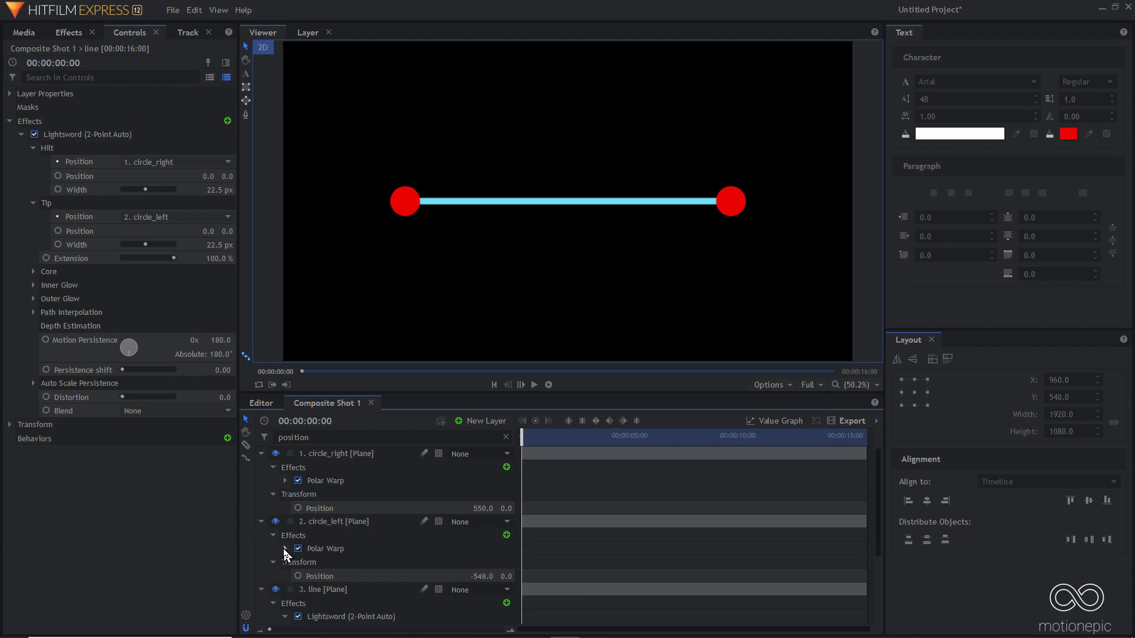
- Enable Transform Position keyframing for circle_right and circle_left at the start of the timeline
{"action": "left_click", "coordinate": [325, 507]}
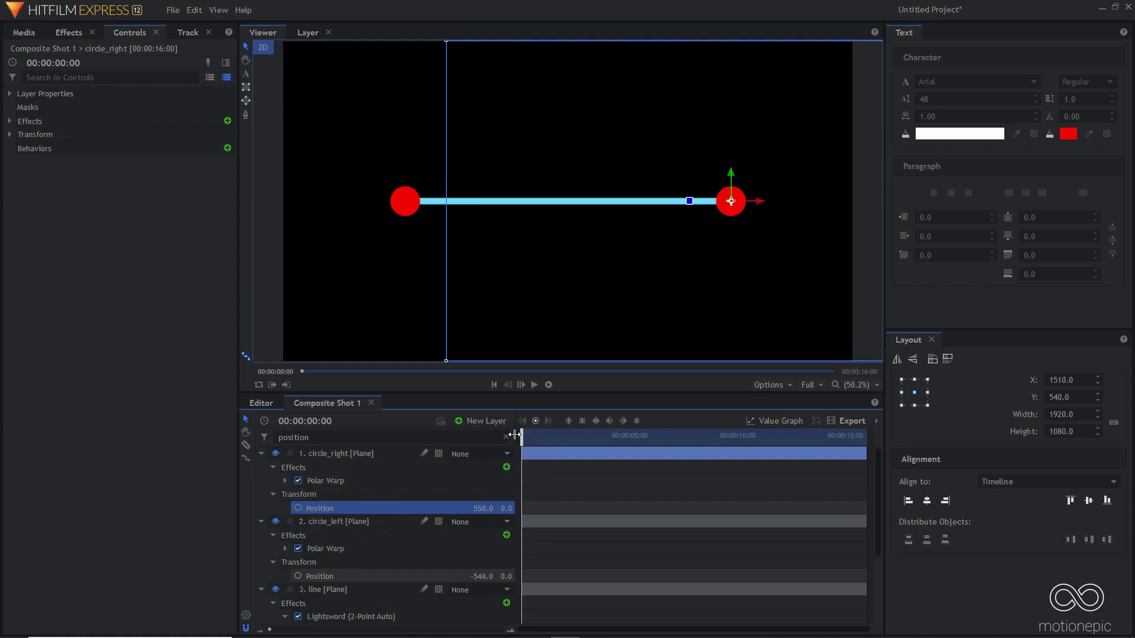
{"action": "left_click", "coordinate": [297, 508]}
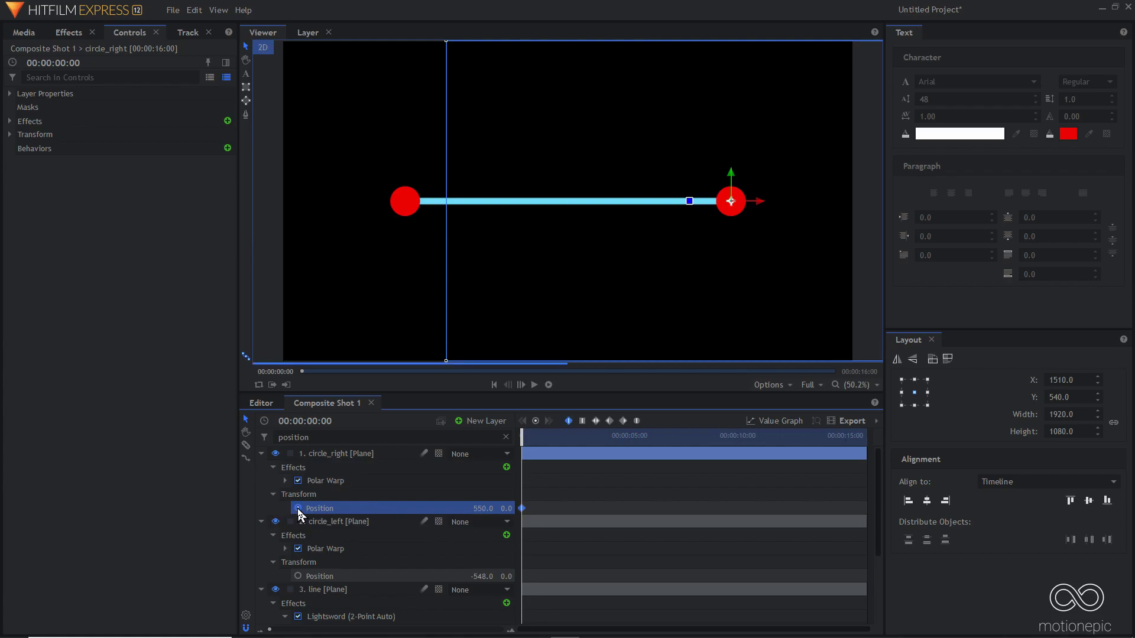
{"action": "left_click", "coordinate": [298, 576]}
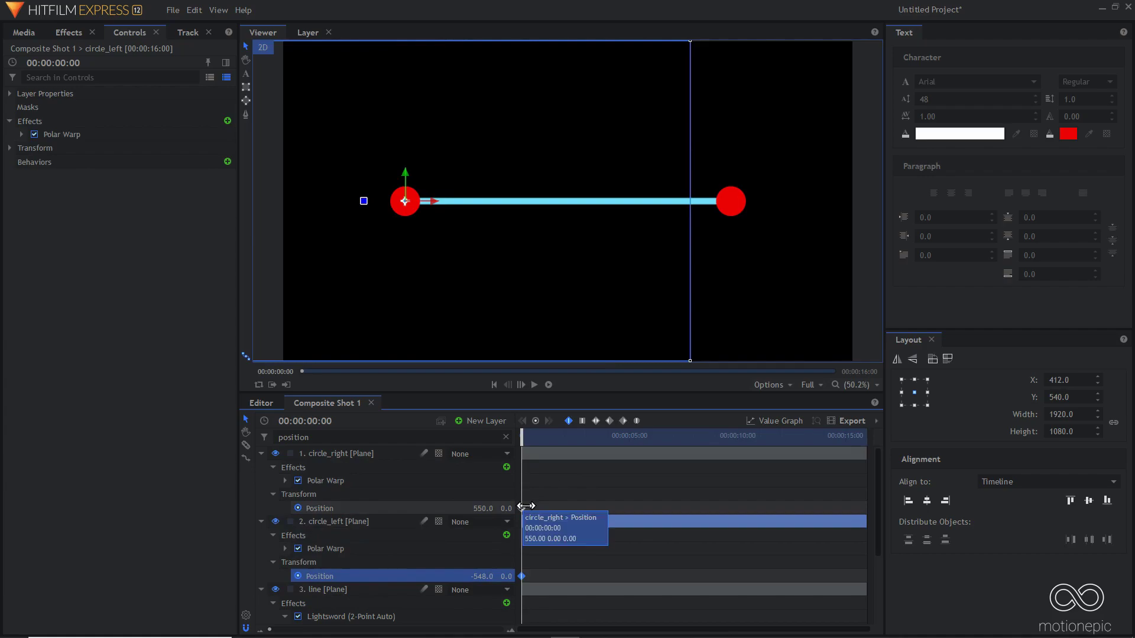
- At 2 seconds, keyframe the horizontal Transform Position of circle_right at -550 and of circle_left at 550
{"action": "key", "text": "space"}
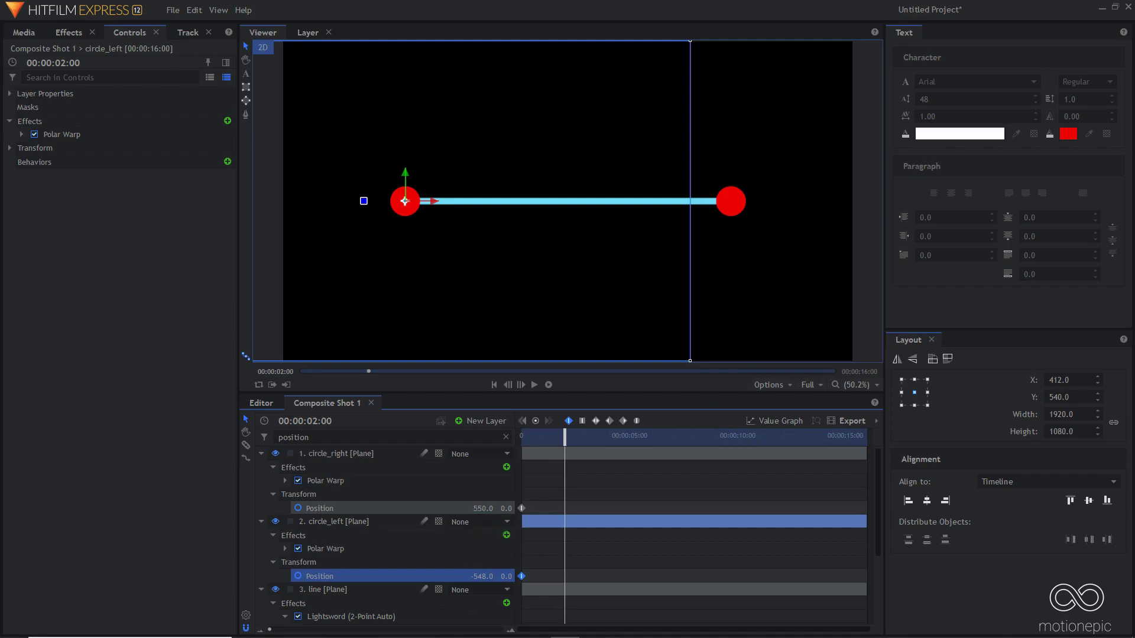
{"action": "left_click", "coordinate": [476, 510]}
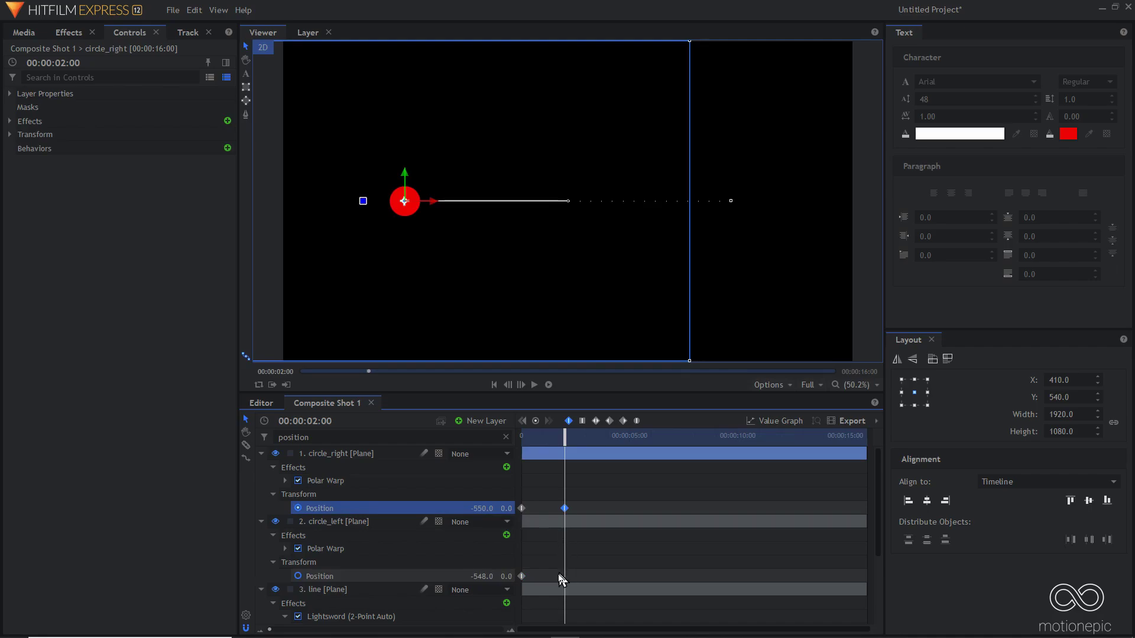
{"action": "left_click", "coordinate": [483, 576]}
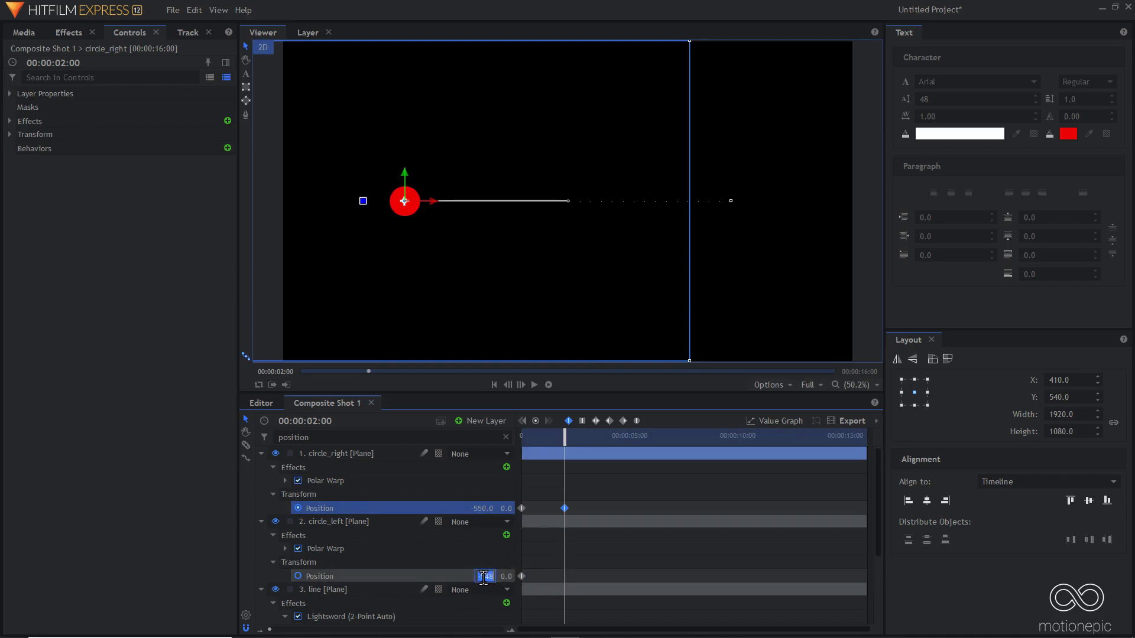
{"action": "type", "text": "-550"}
{"action": "key", "text": "Return"}
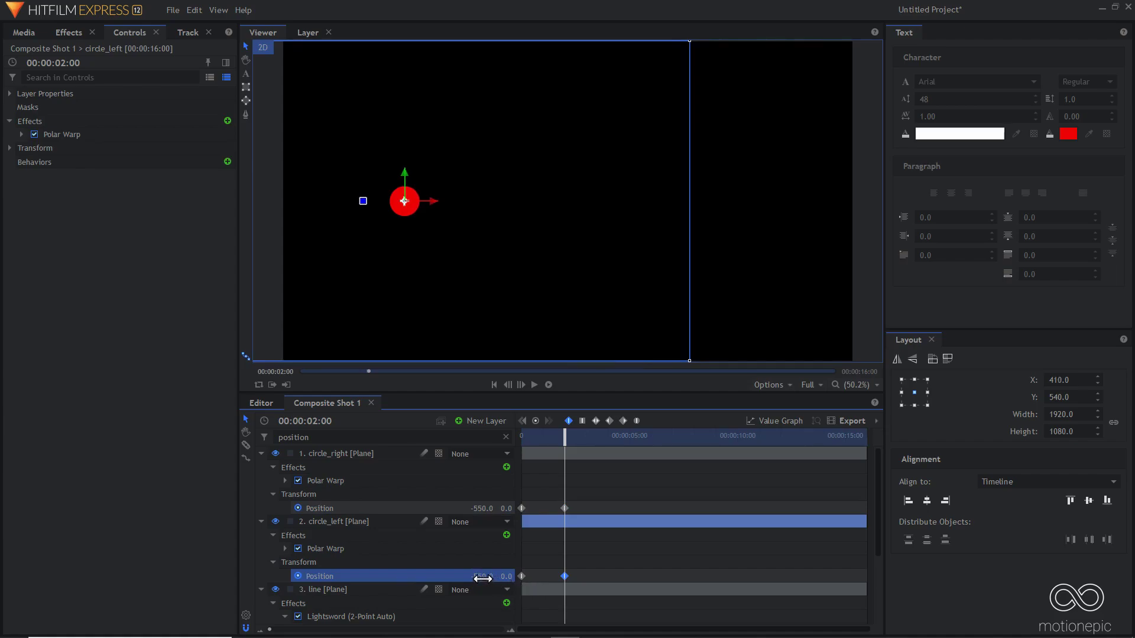
{"action": "left_click_drag", "start_coordinate": [482, 580], "coordinate": [483, 578]}
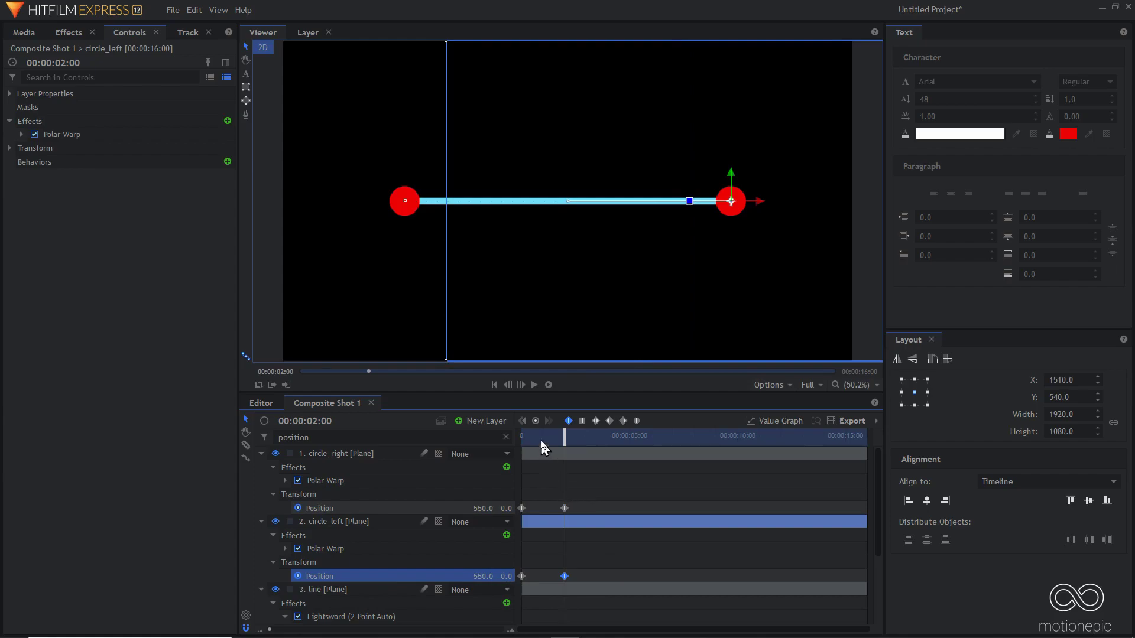
- Copy the start Position keyframes of circle_right and circle_left to 4 seconds on their own layers
{"action": "left_click_drag", "start_coordinate": [536, 438], "coordinate": [564, 448]}
{"action": "key", "text": "space"}
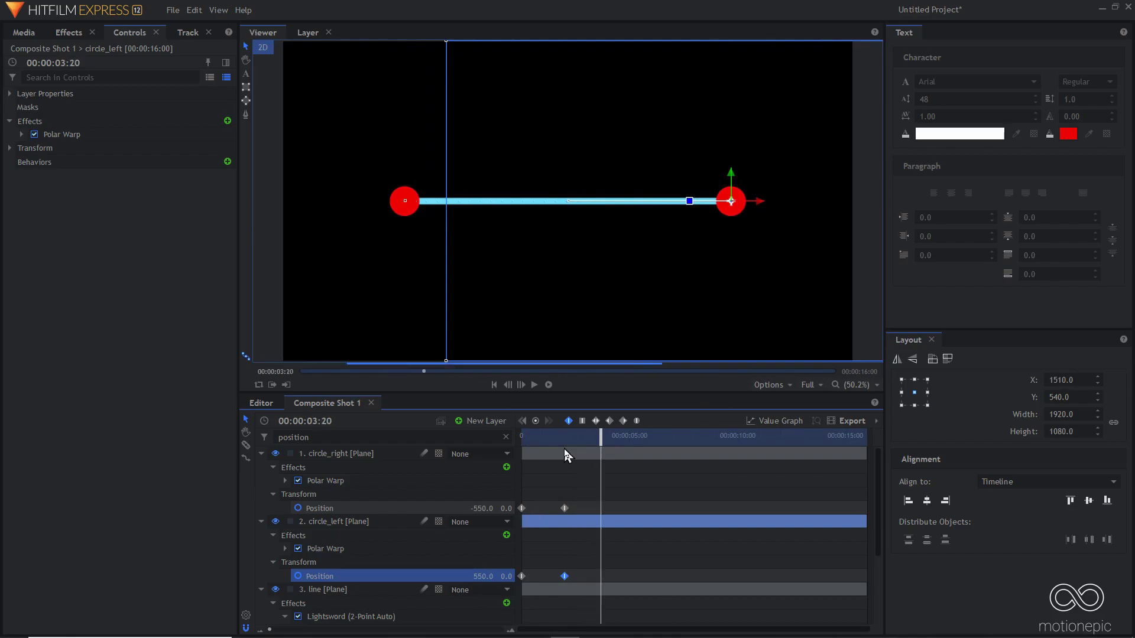
{"action": "left_click", "coordinate": [522, 508]}
{"action": "key", "text": "ctrl+v"}
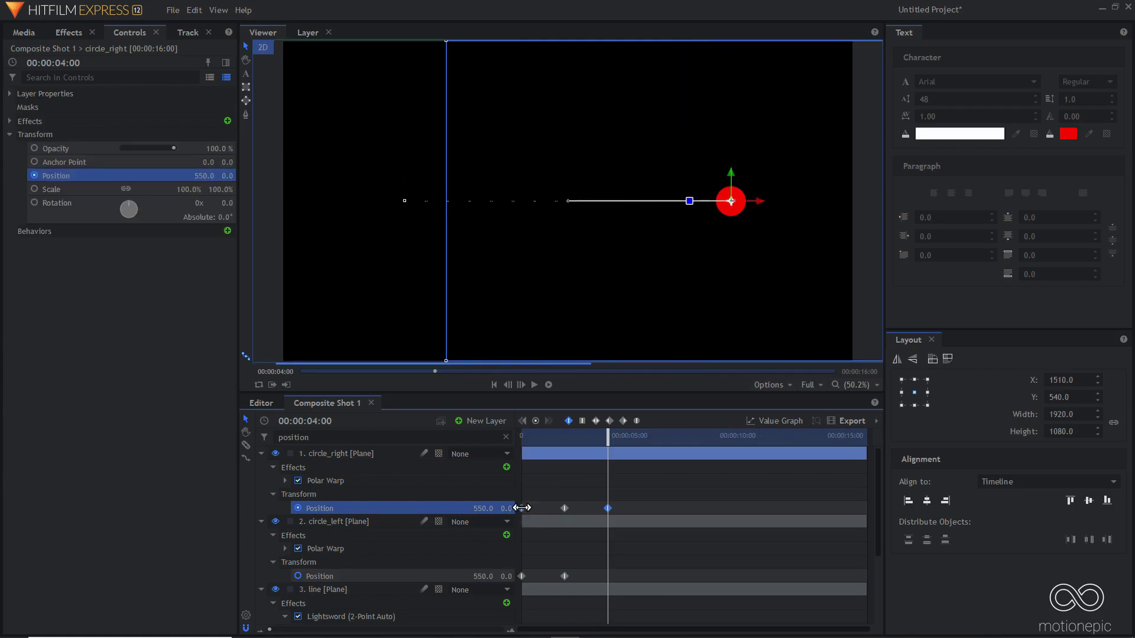
{"action": "left_click", "coordinate": [521, 573]}
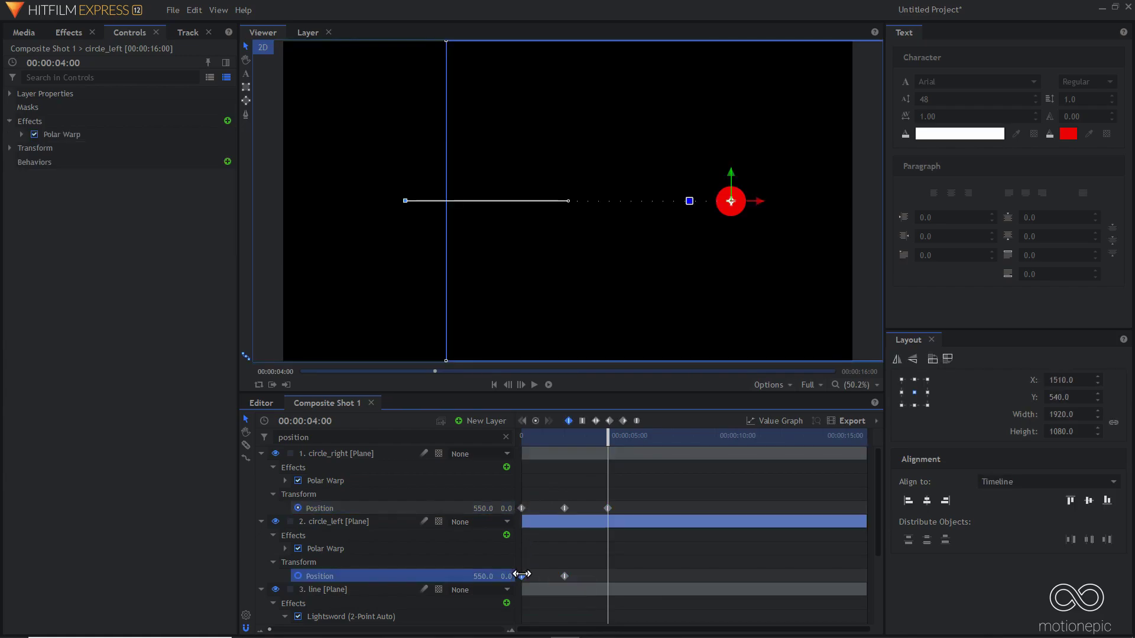
{"action": "key", "text": "ctrl+v"}
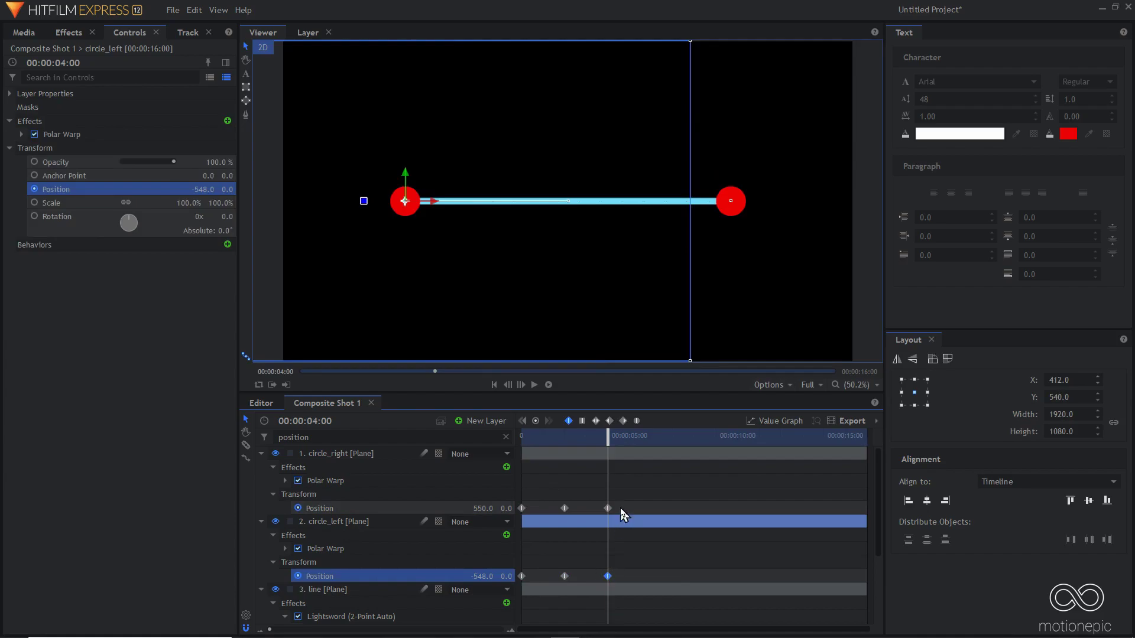
- Change the interpolation of all Position keyframes on both circles to the type with the round keyframe marker
{"action": "left_click_drag", "start_coordinate": [626, 497], "coordinate": [522, 575]}
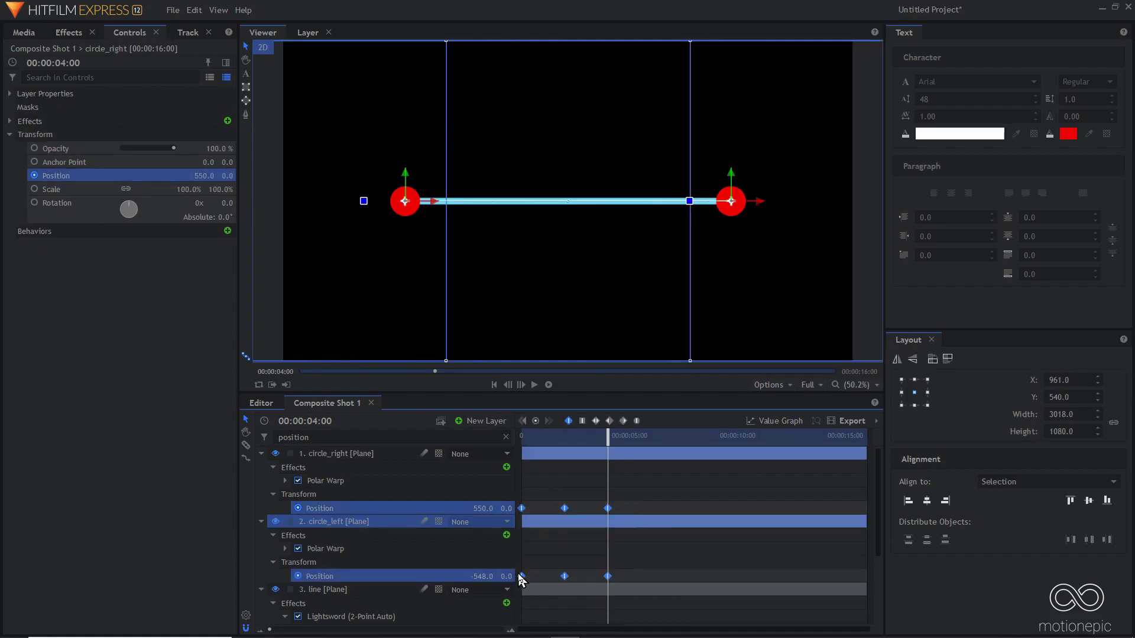
{"action": "left_click", "coordinate": [637, 420]}
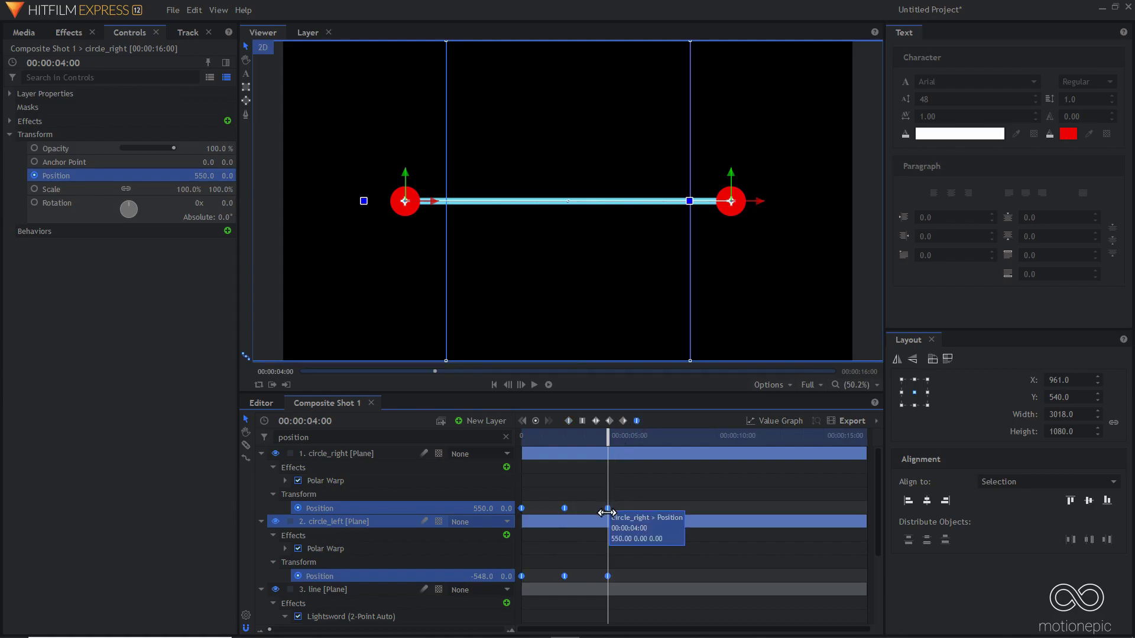
- Copy circle_right's Position keyframes at 2 and 4 seconds and paste them starting at 6 seconds
{"action": "left_click", "coordinate": [607, 508]}
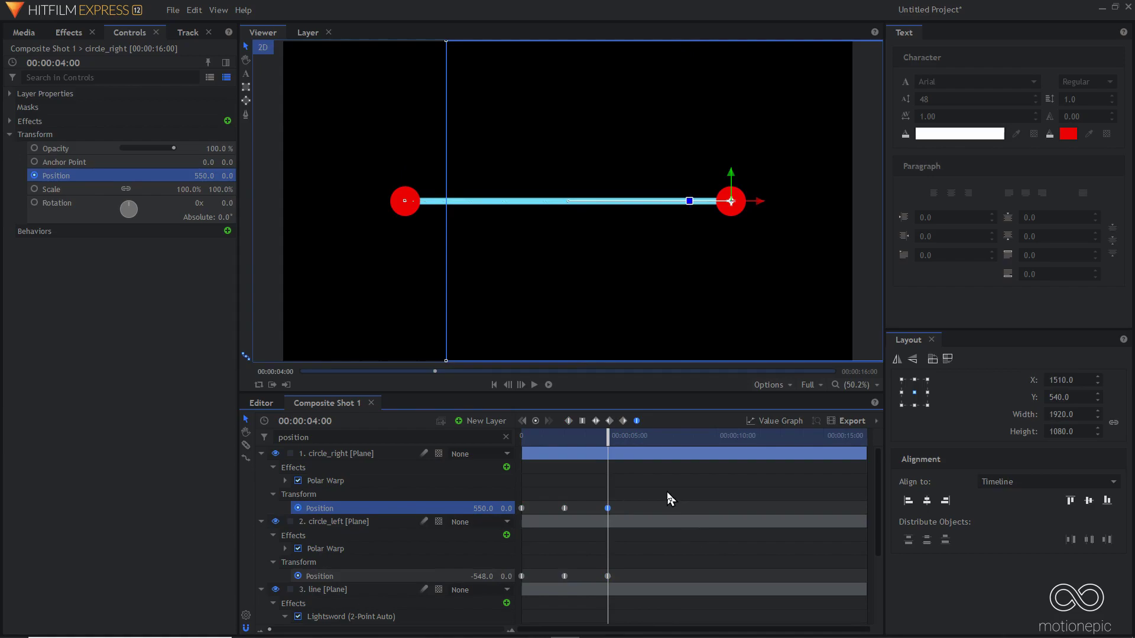
{"action": "left_click_drag", "start_coordinate": [621, 500], "coordinate": [555, 513]}
{"action": "key", "text": "space"}
{"action": "key", "text": "ctrl+v"}
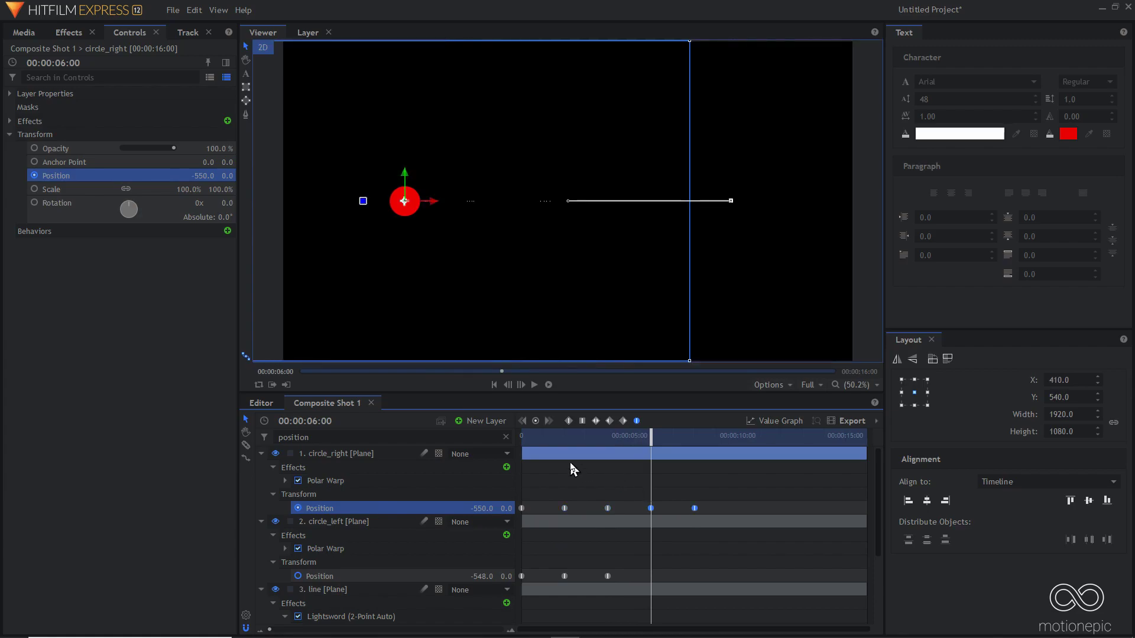
{"action": "left_click_drag", "start_coordinate": [550, 436], "coordinate": [568, 437]}
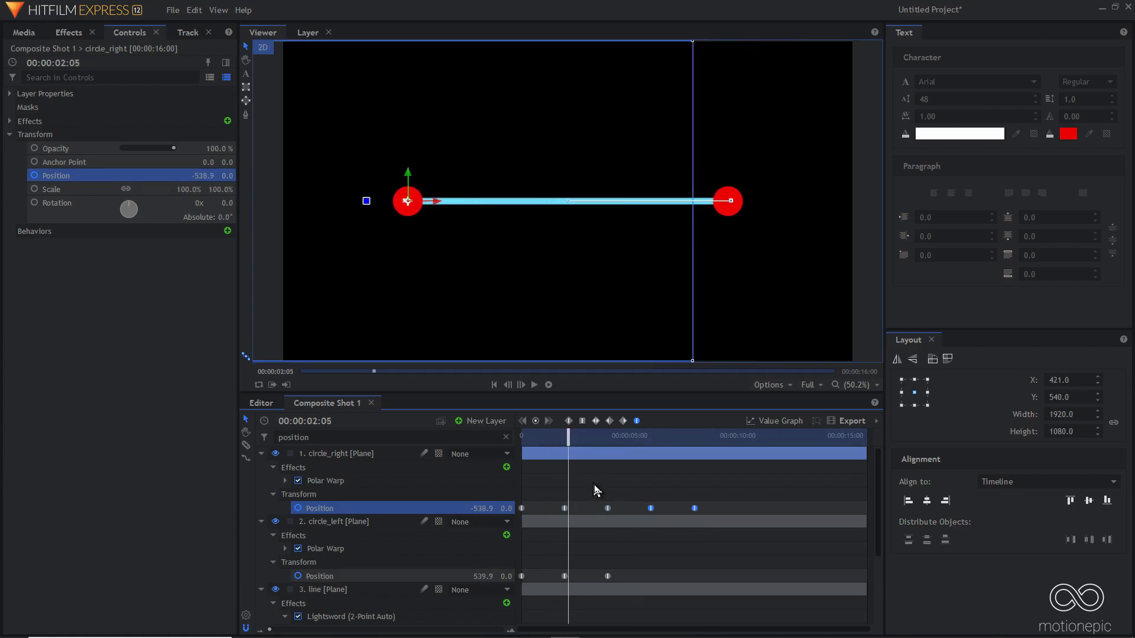
- Paste copies of circle_left's 2- and 4-second Position keyframes starting at 6 seconds and preview the motion
{"action": "double_click", "coordinate": [651, 509]}
{"action": "left_click_drag", "start_coordinate": [629, 567], "coordinate": [560, 576]}
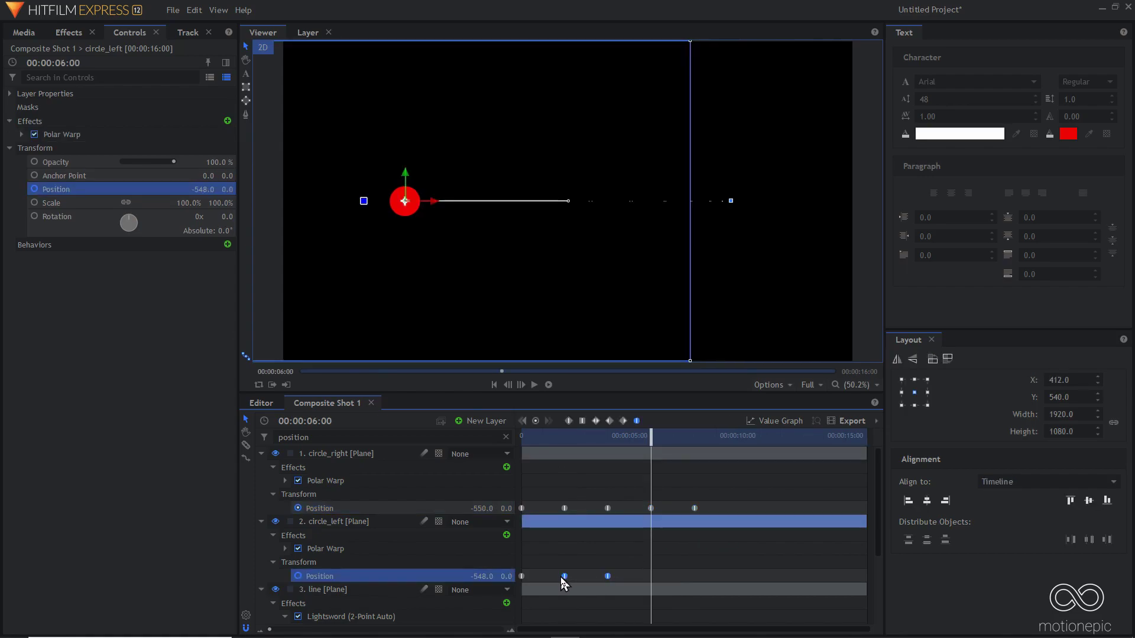
{"action": "key", "text": "ctrl+c"}
{"action": "key", "text": "ctrl+v"}
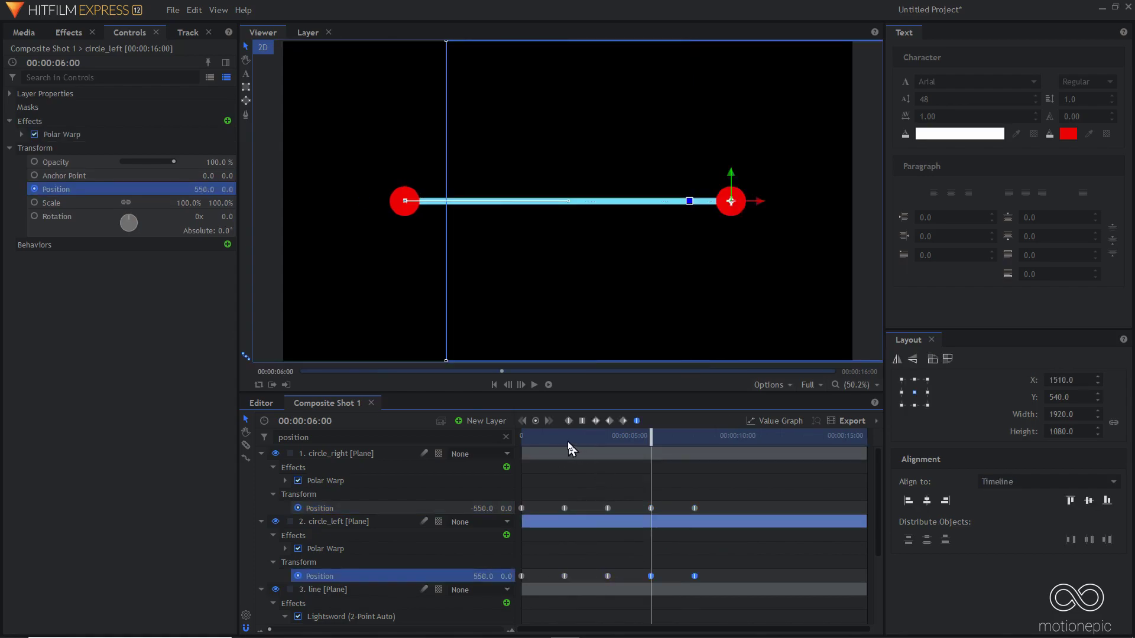
{"action": "left_click", "coordinate": [552, 436]}
{"action": "key", "text": "space"}
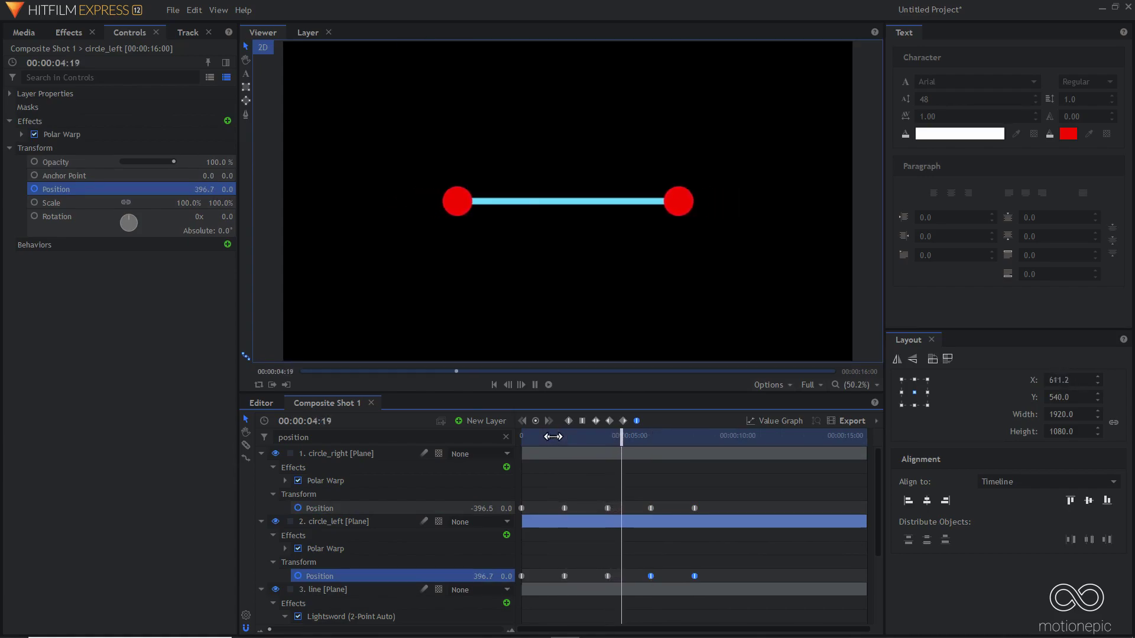
{"action": "key", "text": "space"}
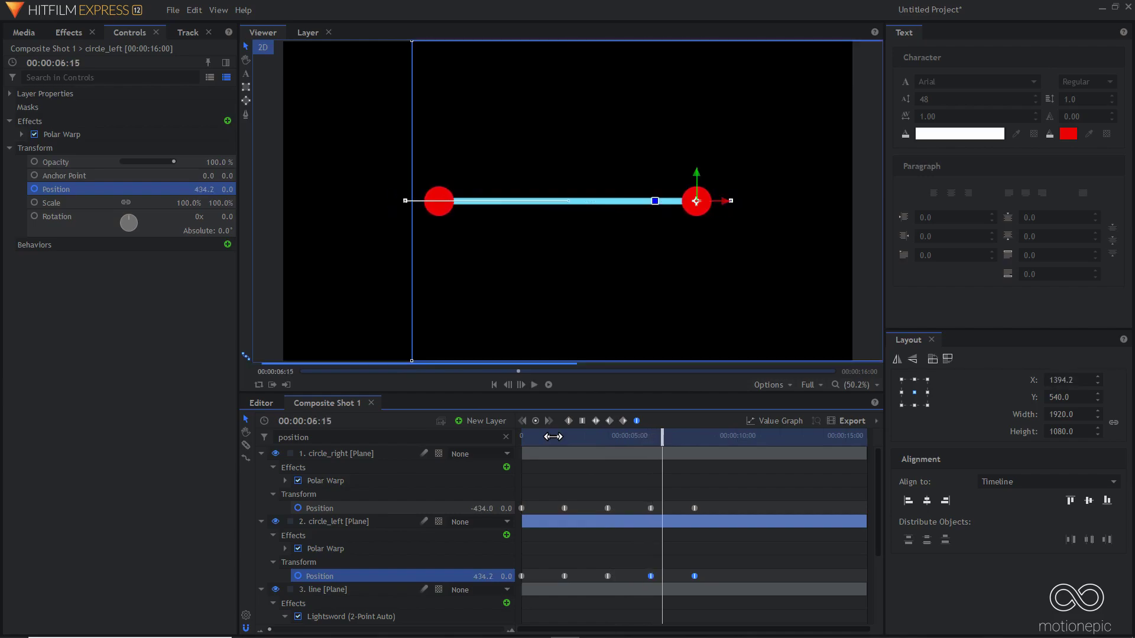
- Copy circle_right's Position keyframes at 6 and 8 seconds and paste them starting at 10 seconds
{"action": "left_click", "coordinate": [694, 509]}
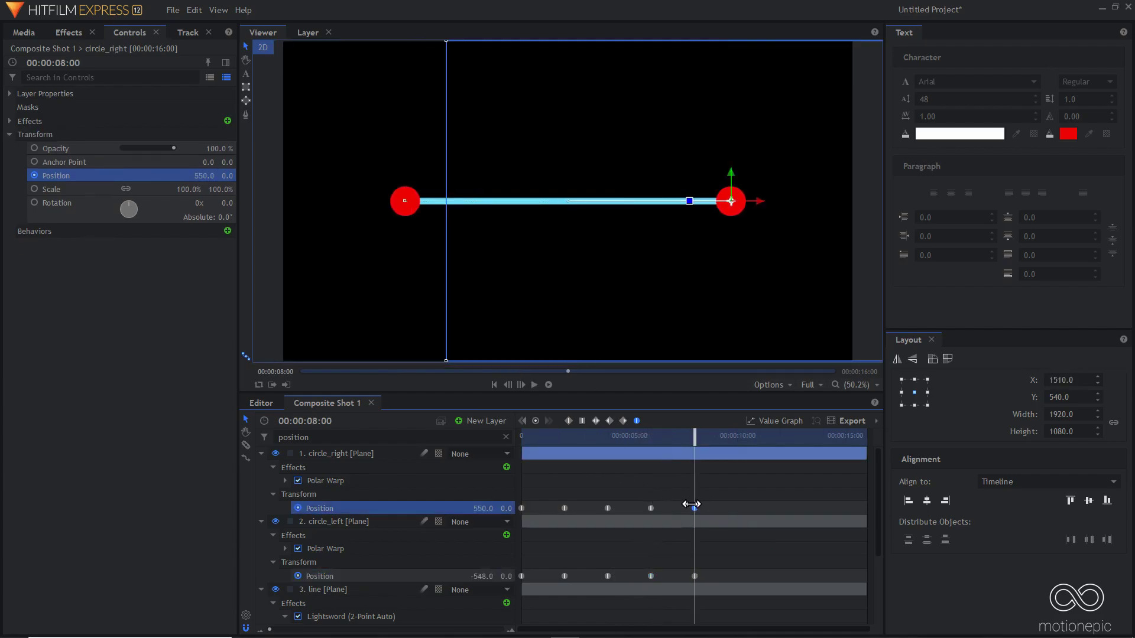
{"action": "key", "text": "Right"}
{"action": "key", "text": "Right"}
{"action": "key", "text": "Right"}
{"action": "key", "text": "Right"}
{"action": "key", "text": "Right"}
{"action": "key", "text": "Right"}
{"action": "key", "text": "Right"}
{"action": "key", "text": "Right"}
{"action": "key", "text": "Right"}
{"action": "key", "text": "Right"}
{"action": "key", "text": "Right"}
{"action": "key", "text": "Right"}
{"action": "key", "text": "Right"}
{"action": "key", "text": "Right"}
{"action": "key", "text": "Right"}
{"action": "key", "text": "Right"}
{"action": "key", "text": "Right"}
{"action": "key", "text": "Right"}
{"action": "key", "text": "Right"}
{"action": "key", "text": "Right"}
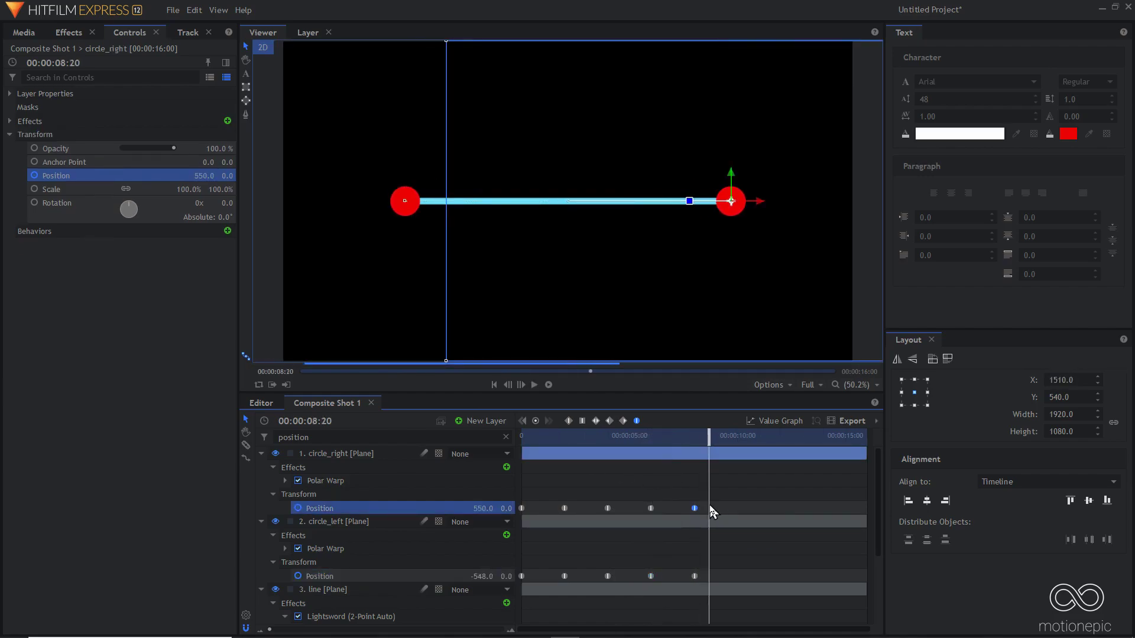
{"action": "key", "text": "Right"}
{"action": "key", "text": "Right"}
{"action": "key", "text": "Right"}
{"action": "key", "text": "Right"}
{"action": "key", "text": "Right"}
{"action": "key", "text": "Right"}
{"action": "key", "text": "Right"}
{"action": "key", "text": "Right"}
{"action": "key", "text": "Right"}
{"action": "key", "text": "Right"}
{"action": "left_click_drag", "start_coordinate": [704, 499], "coordinate": [641, 511]}
{"action": "key", "text": "ctrl+c"}
{"action": "key", "text": "ctrl+v"}
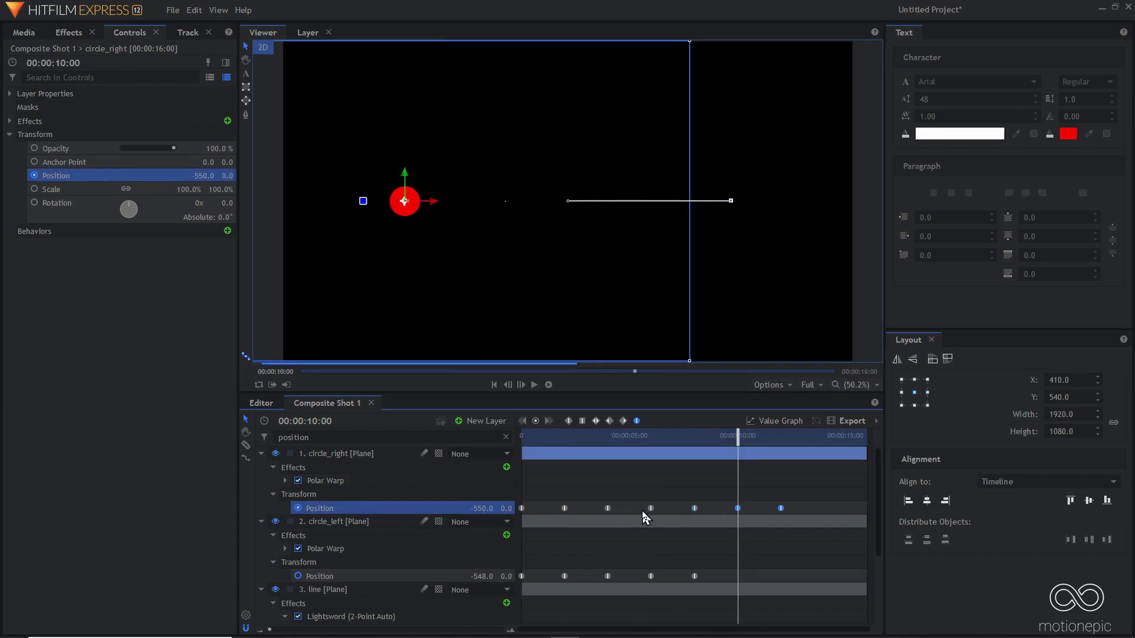
- Duplicate circle_left's 6- and 8-second Position keyframes so the copies start at 10 seconds
{"action": "left_click", "coordinate": [707, 574]}
{"action": "left_click_drag", "start_coordinate": [706, 574], "coordinate": [650, 573]}
{"action": "key", "text": "ctrl+c"}
{"action": "key", "text": "ctrl+v"}
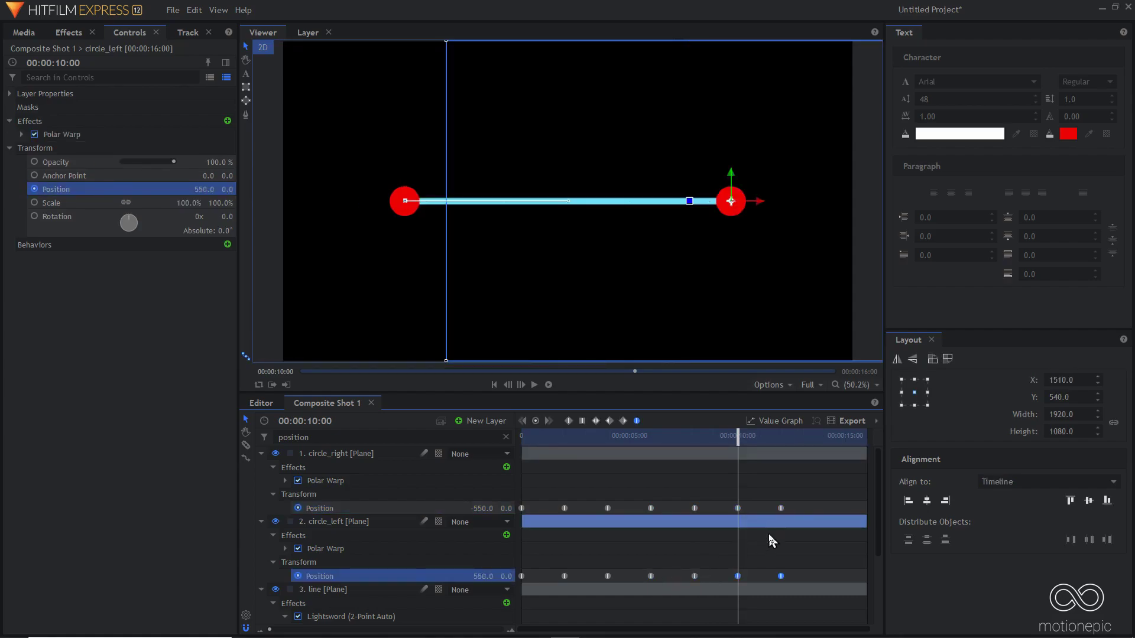
- Copy circle_right's Position keyframes at 10 and 12 seconds and paste them starting at 14 seconds
{"action": "left_click", "coordinate": [783, 507]}
{"action": "key", "text": "space"}
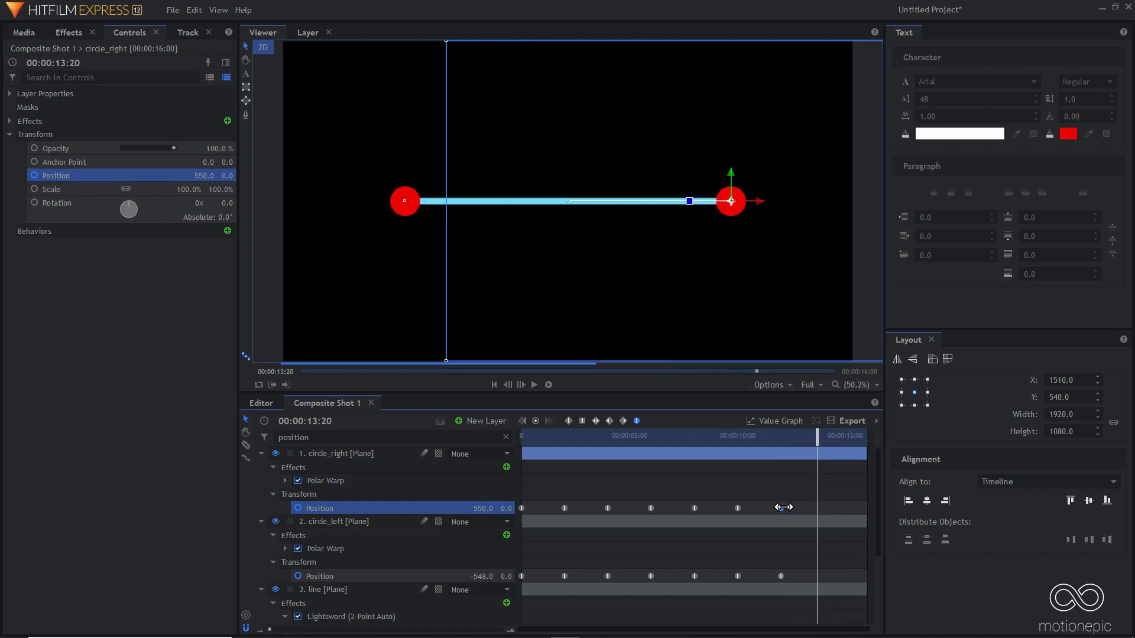
{"action": "left_click_drag", "start_coordinate": [802, 506], "coordinate": [735, 507]}
{"action": "key", "text": "ctrl+c"}
{"action": "key", "text": "ctrl+v"}
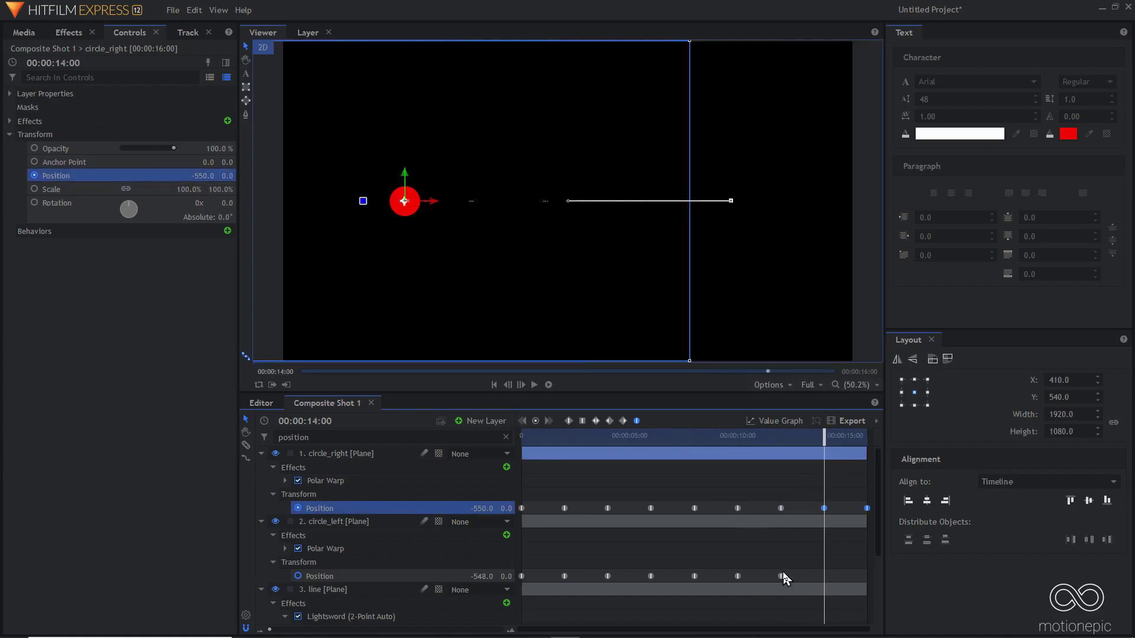
- Duplicate circle_left's 10- and 12-second Position keyframes starting at 14 seconds and scrub through the animation
{"action": "left_click_drag", "start_coordinate": [796, 570], "coordinate": [736, 579]}
{"action": "key", "text": "ctrl+c"}
{"action": "key", "text": "ctrl+v"}
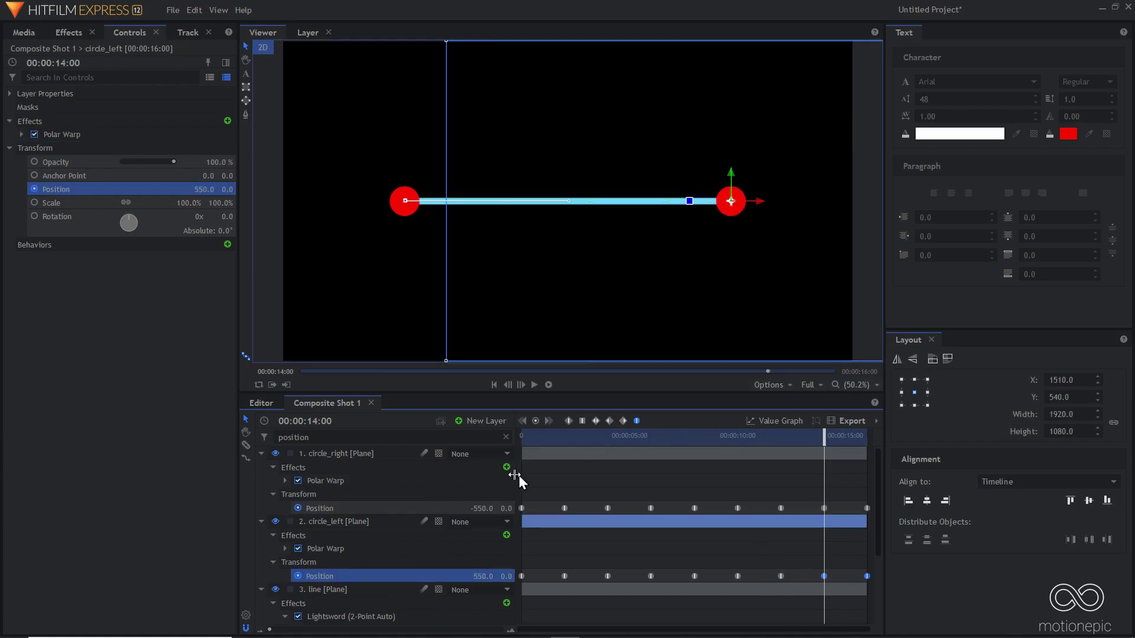
{"action": "left_click_drag", "start_coordinate": [552, 437], "coordinate": [719, 443]}
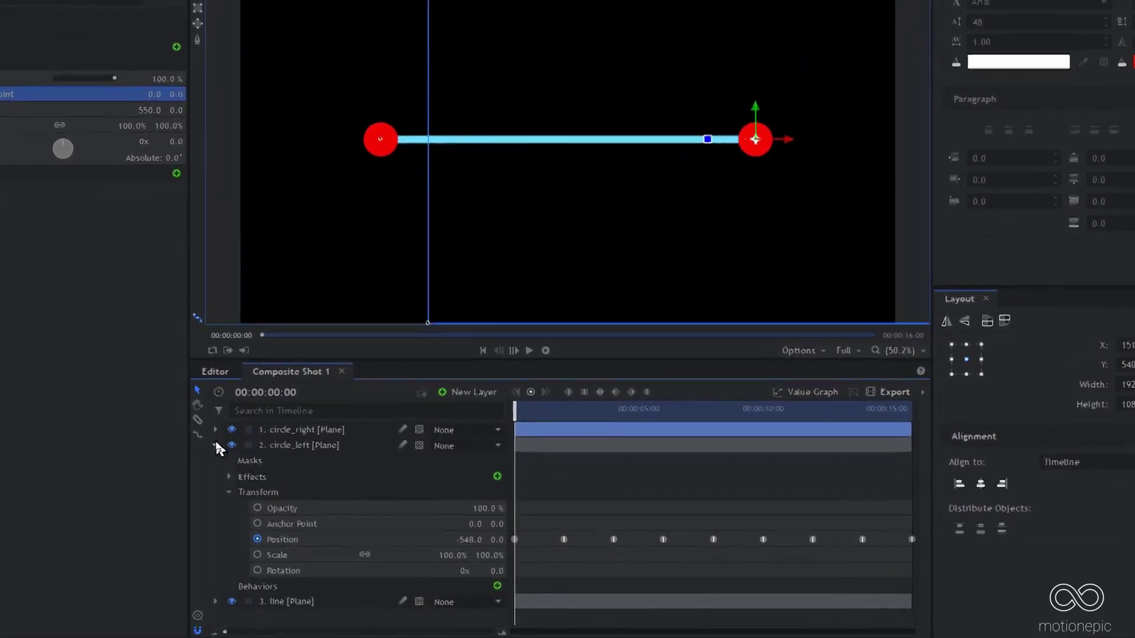
- Expand circle_right and circle_left and enable Scale keyframing for circle_right at the start of the timeline
{"action": "left_click", "coordinate": [215, 444]}
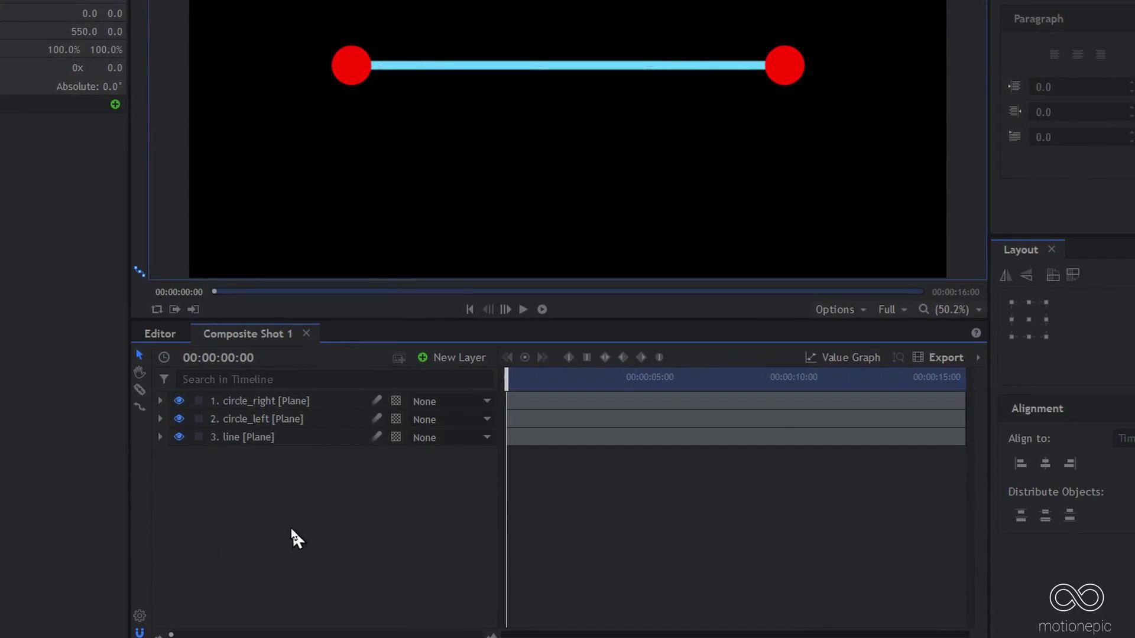
{"action": "left_click", "coordinate": [161, 401]}
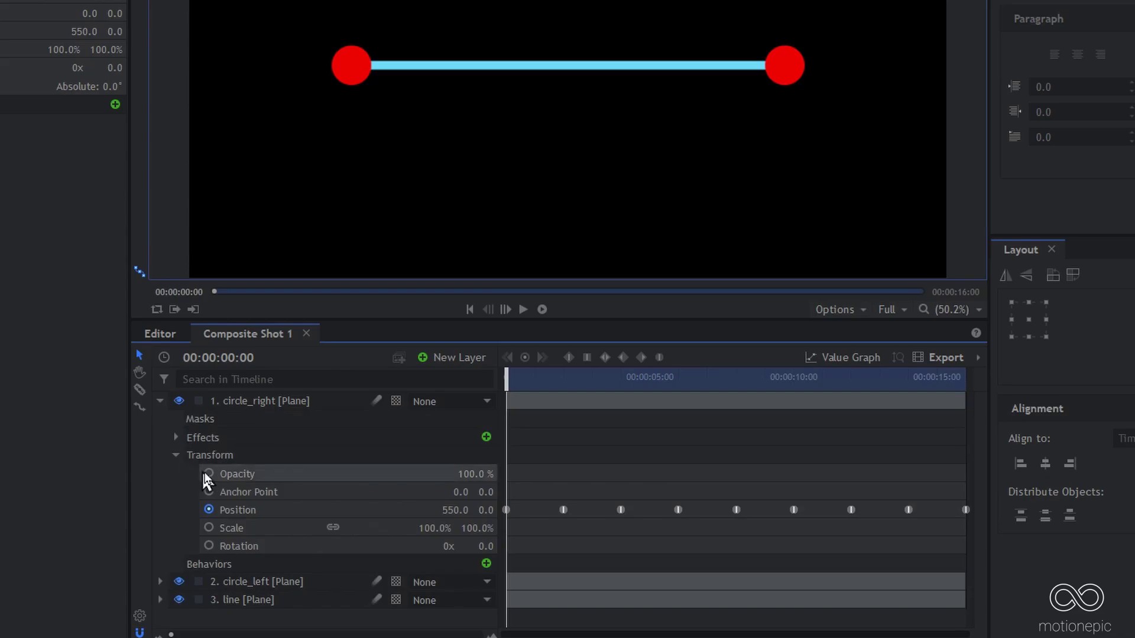
{"action": "left_click", "coordinate": [159, 580]}
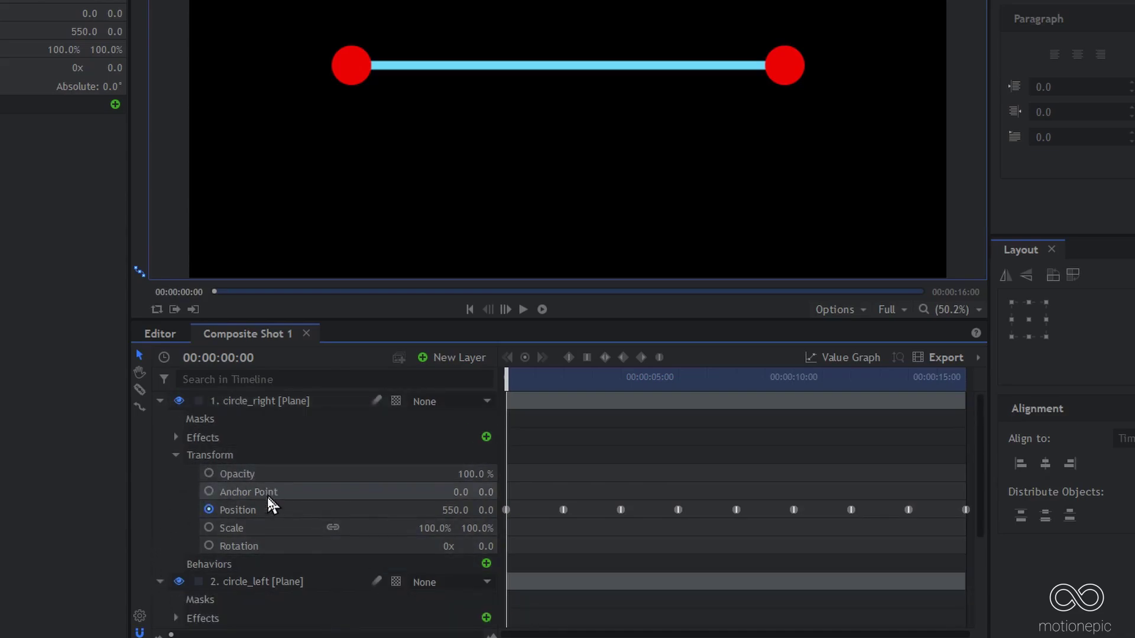
{"action": "left_click", "coordinate": [263, 526]}
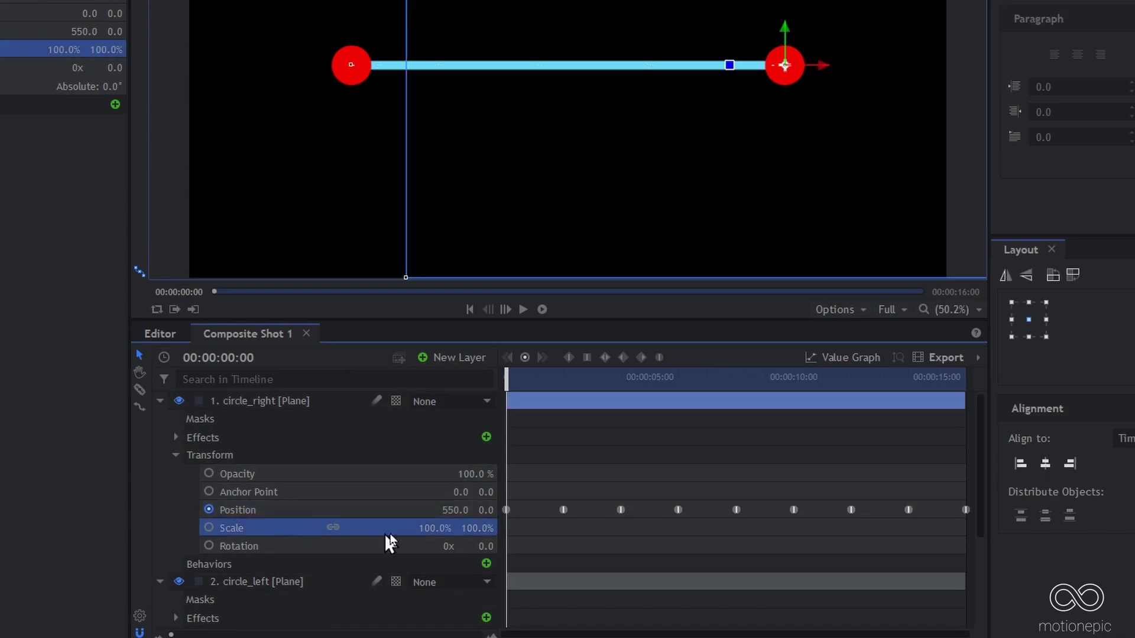
{"action": "left_click", "coordinate": [209, 528]}
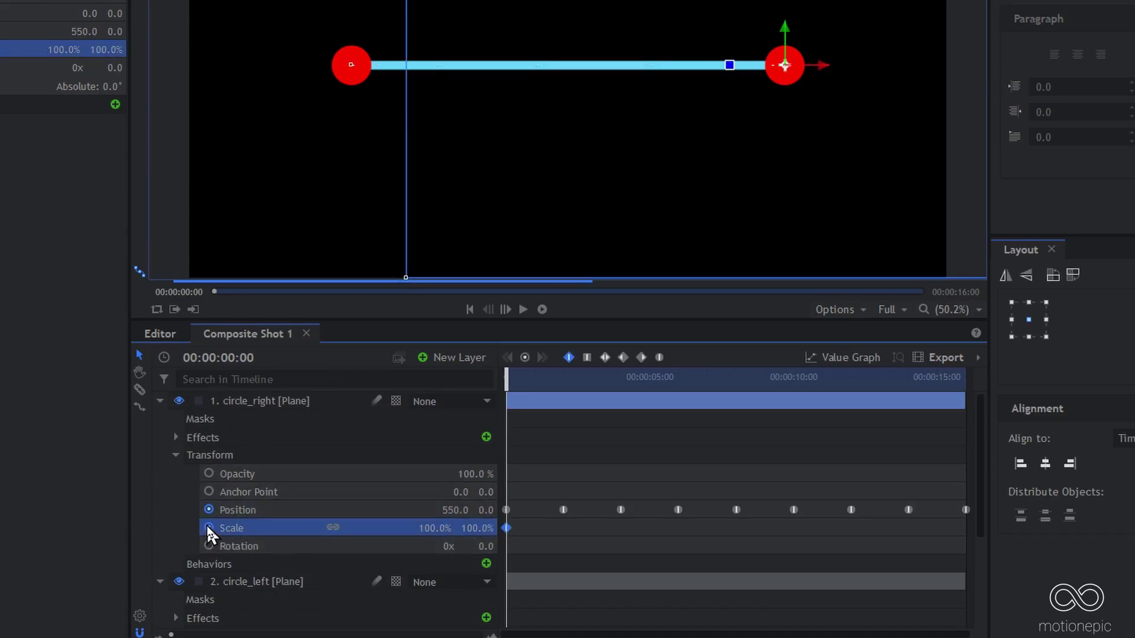
{"action": "scroll", "coordinate": [208, 532], "scroll_direction": "down", "scroll_amount": 1}
{"action": "scroll", "coordinate": [245, 507], "scroll_direction": "up", "scroll_amount": 1}
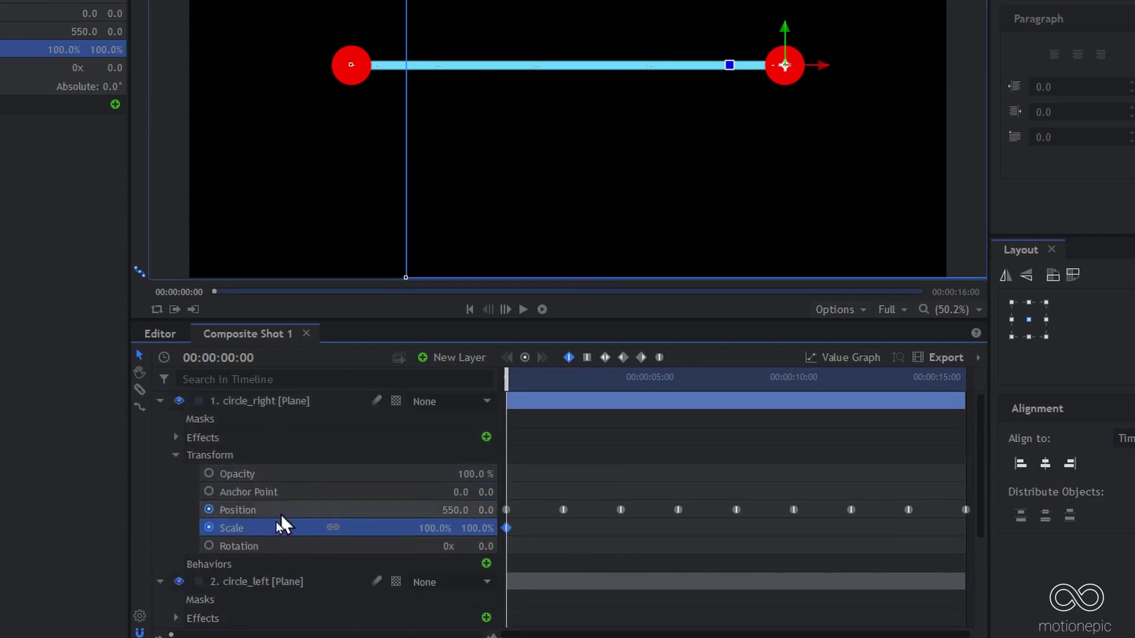
{"action": "scroll", "coordinate": [268, 528], "scroll_direction": "down", "scroll_amount": 1}
{"action": "scroll", "coordinate": [268, 528], "scroll_direction": "up", "scroll_amount": 1}
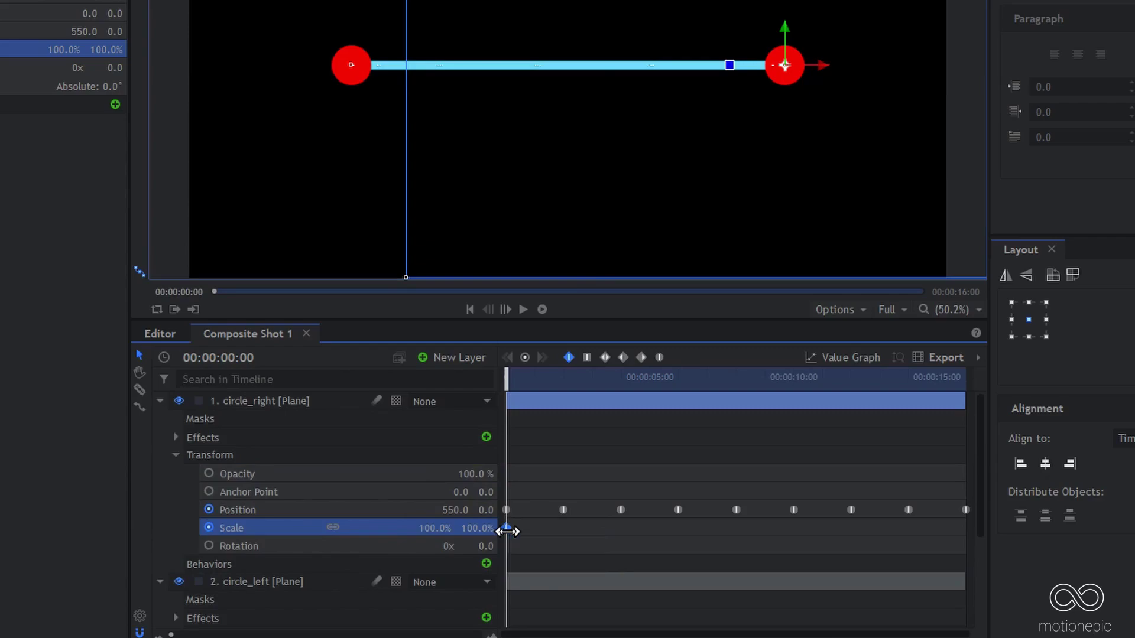
- At 1 second, keyframe circle_right's Scale at 150%
{"action": "key", "text": "space"}
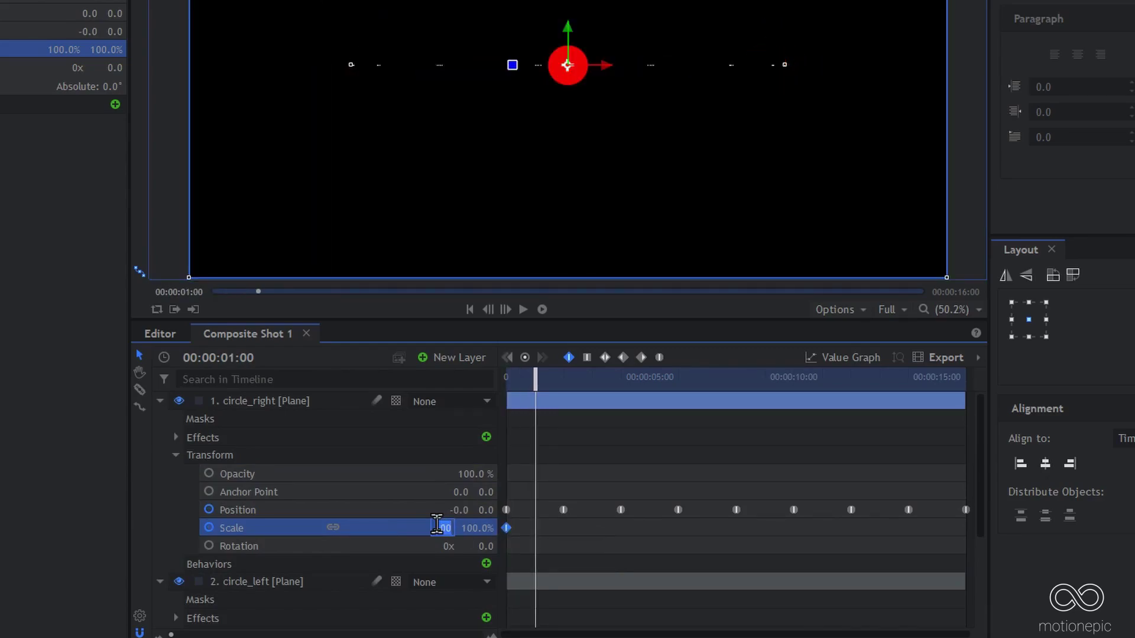
{"action": "type", "text": "0"}
{"action": "key", "text": "Return"}
- Return to the start of the timeline and enable Scale keyframing for circle_left
{"action": "scroll", "coordinate": [436, 523], "scroll_direction": "down", "scroll_amount": 4}
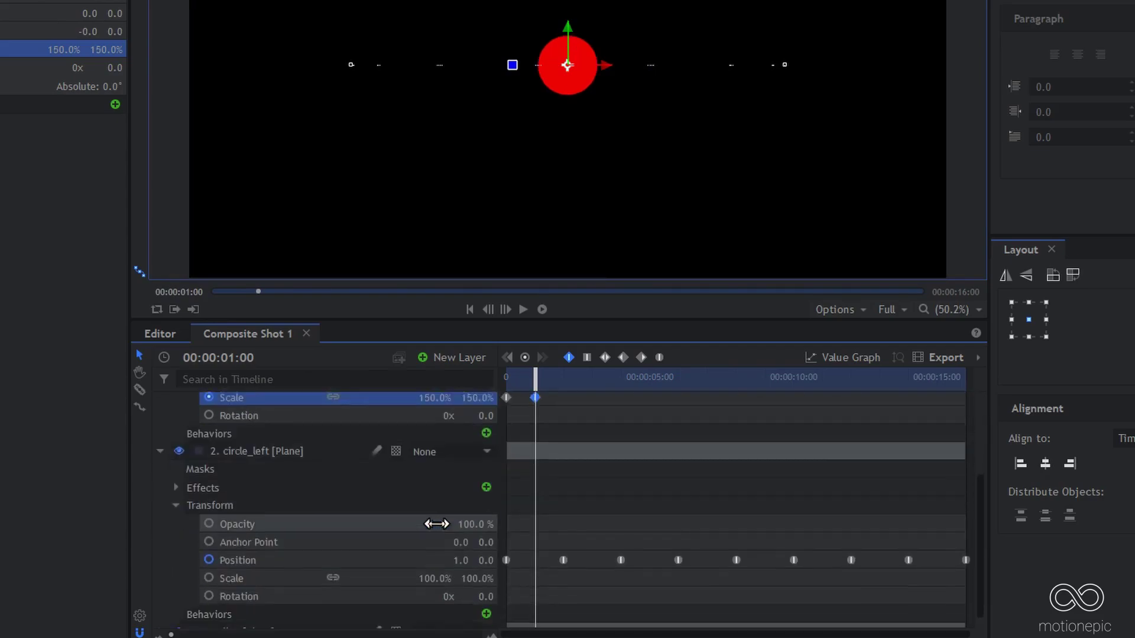
{"action": "left_click_drag", "start_coordinate": [527, 375], "coordinate": [451, 375]}
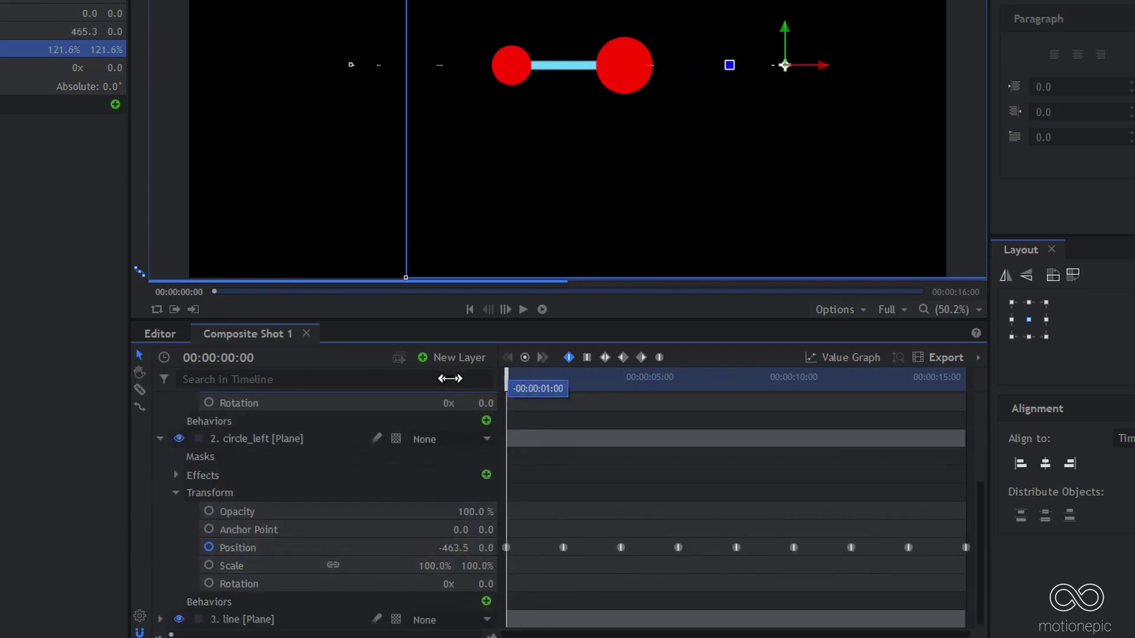
{"action": "left_click", "coordinate": [209, 566]}
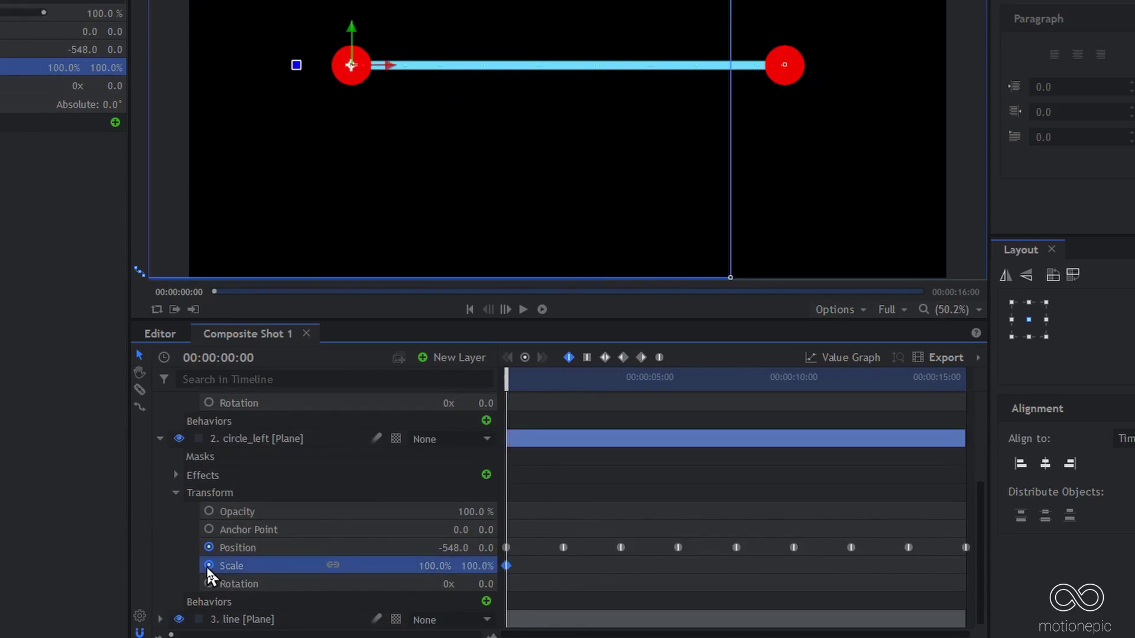
{"action": "scroll", "coordinate": [424, 555], "scroll_direction": "up", "scroll_amount": 2}
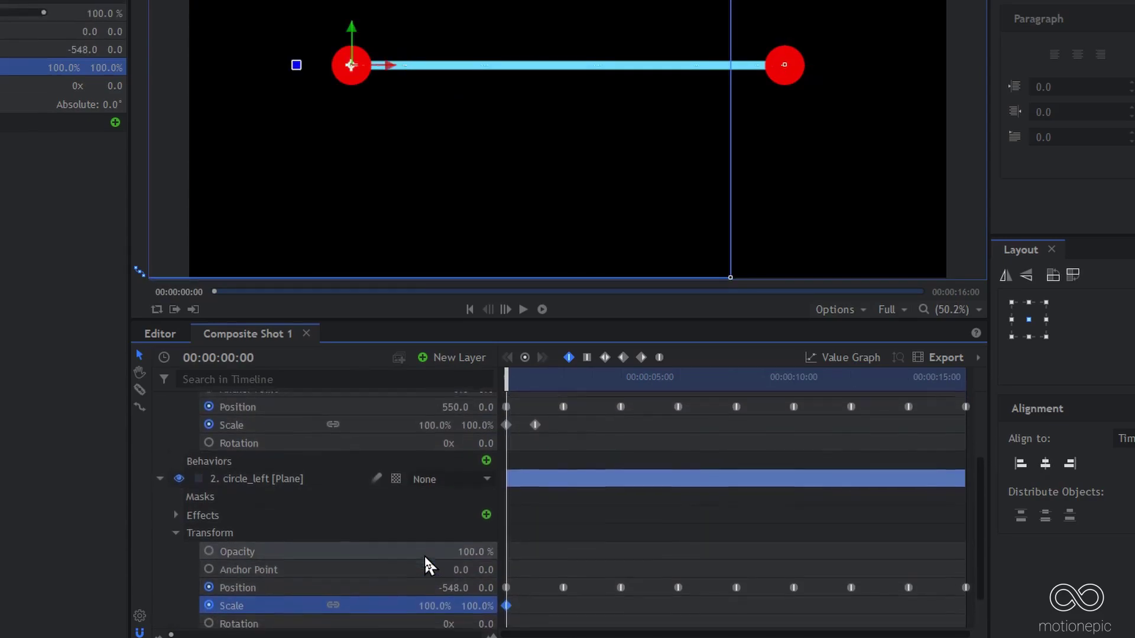
- At 1 second, keyframe circle_left's Scale at 50%
{"action": "key", "text": "ctrl+Right"}
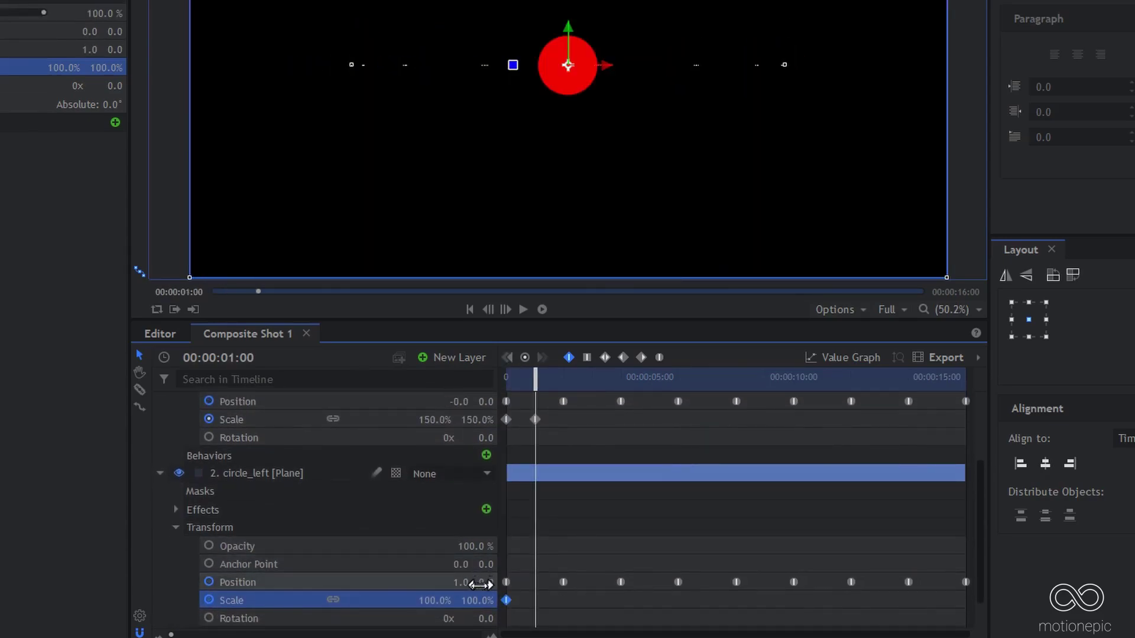
{"action": "left_click", "coordinate": [428, 601]}
{"action": "type", "text": "50"}
{"action": "key", "text": "Return"}
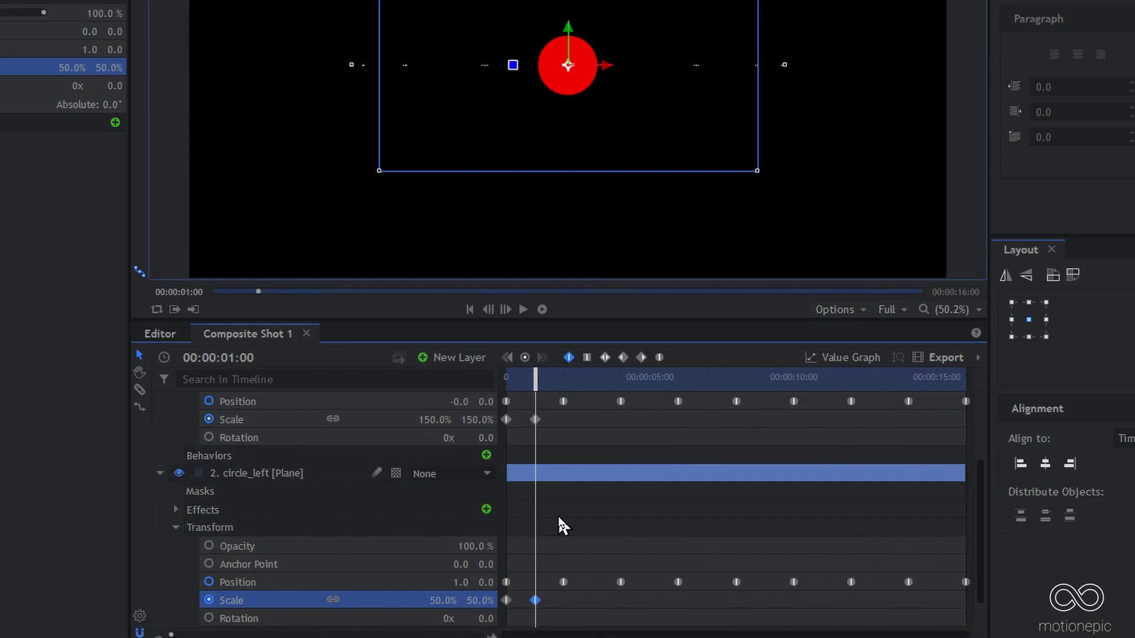
- At 2 seconds, keyframe the Scale of both circle_right and circle_left at 100%
{"action": "left_click", "coordinate": [563, 402]}
{"action": "double_click", "coordinate": [563, 402]}
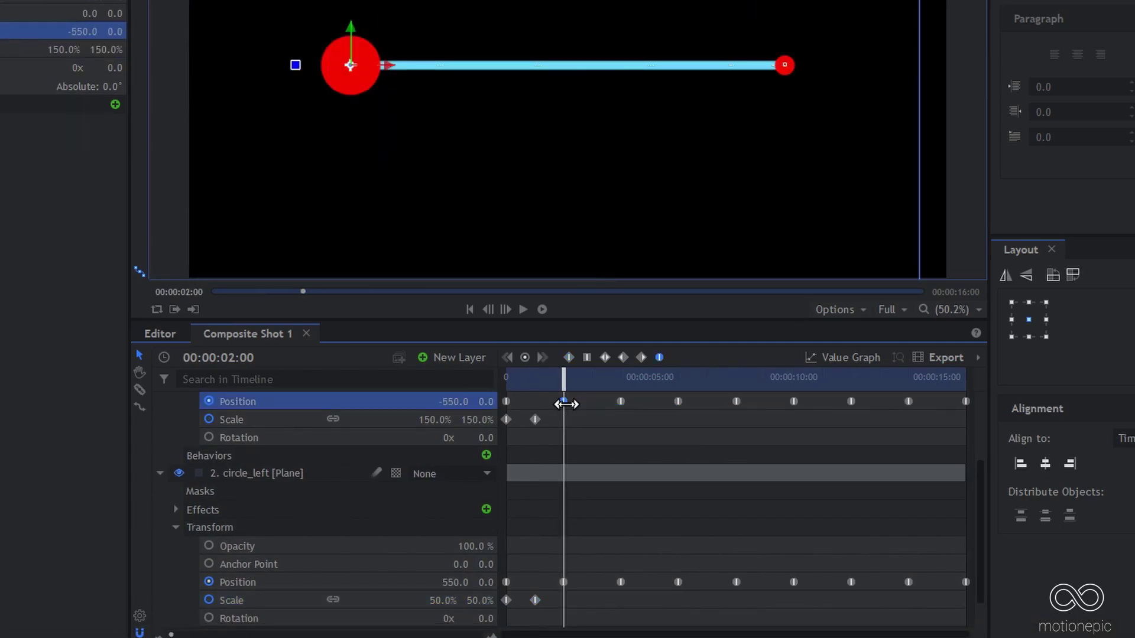
{"action": "left_click", "coordinate": [444, 420]}
{"action": "type", "text": "100"}
{"action": "key", "text": "Return"}
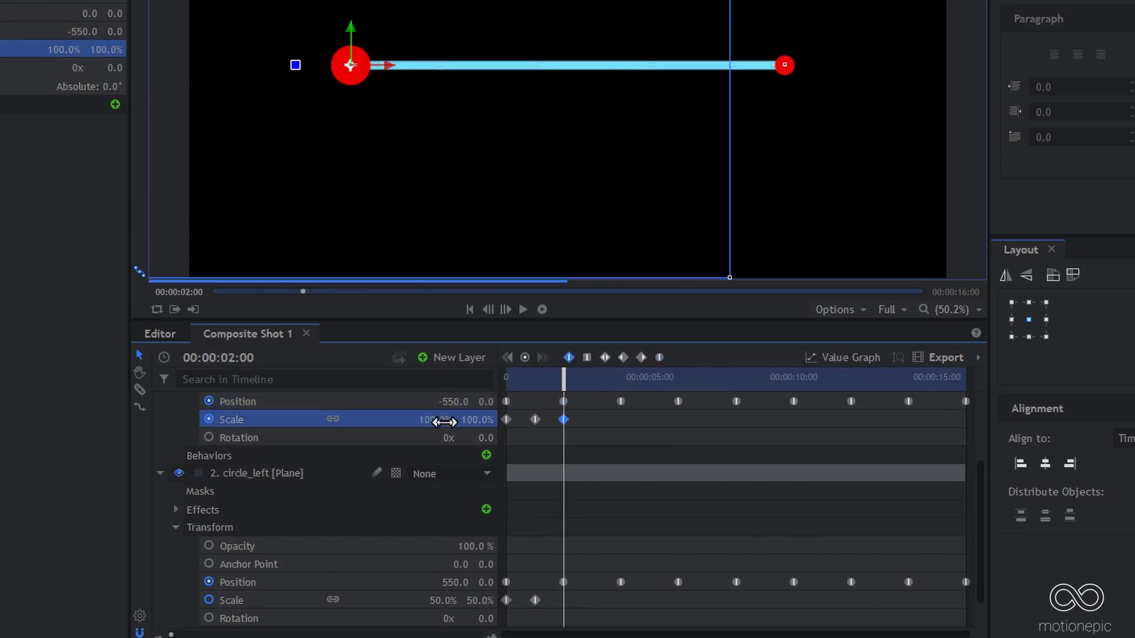
{"action": "left_click", "coordinate": [438, 595]}
{"action": "type", "text": "100"}
{"action": "key", "text": "Return"}
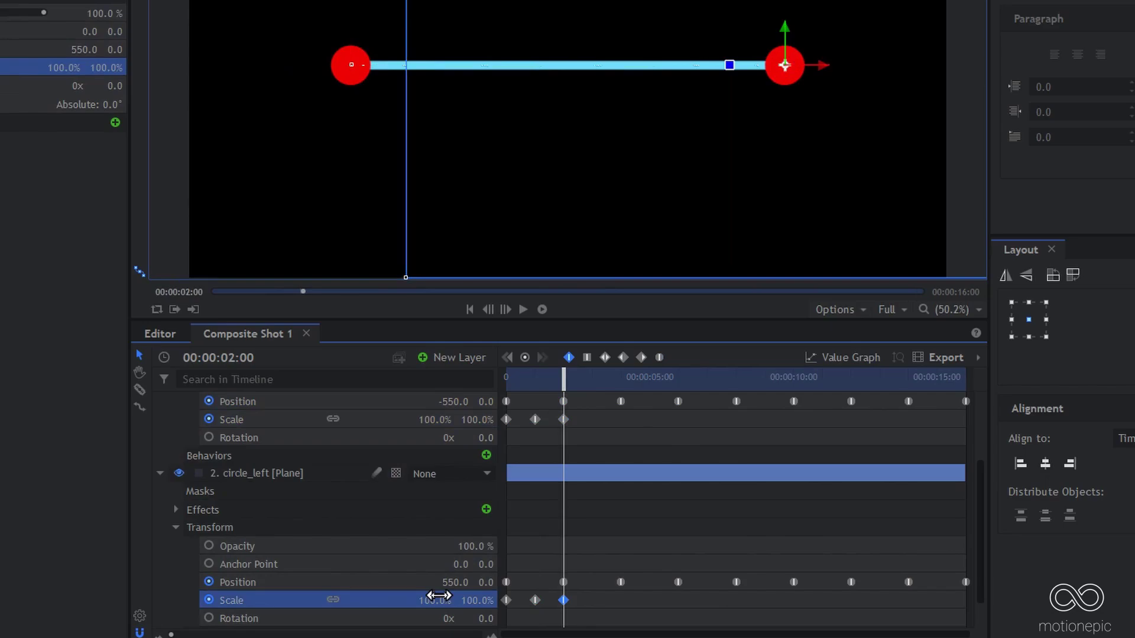
- At 3 seconds, keyframe circle_right's Scale at 50% and circle_left's at 150%, and compare them with the 1-second keyframes
{"action": "key", "text": "space"}
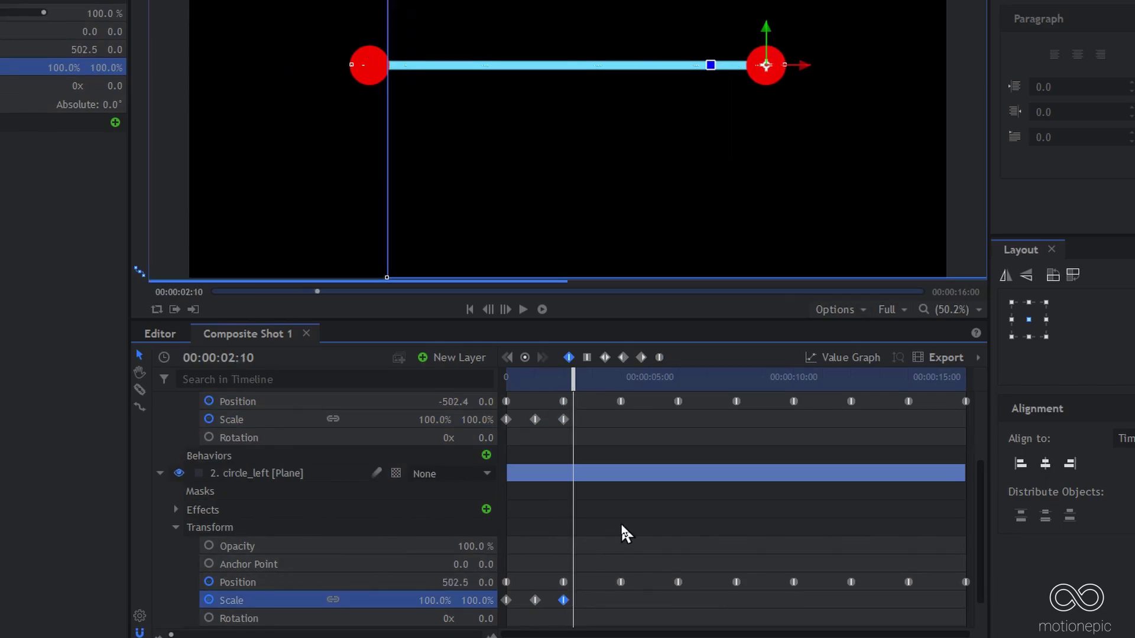
{"action": "key", "text": "space"}
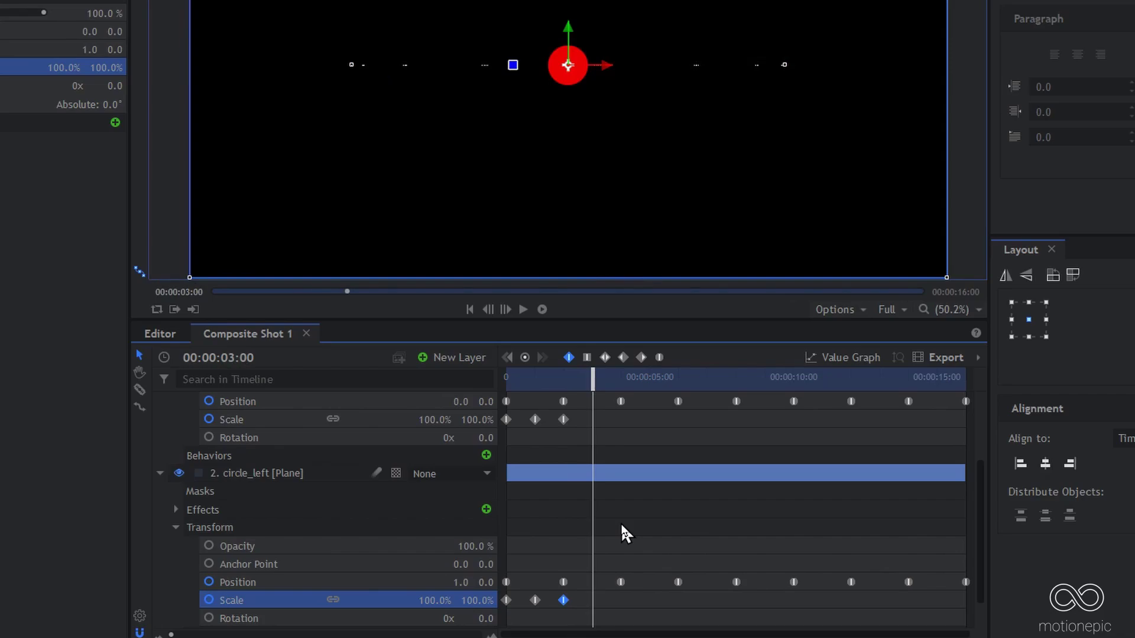
{"action": "left_click", "coordinate": [434, 419]}
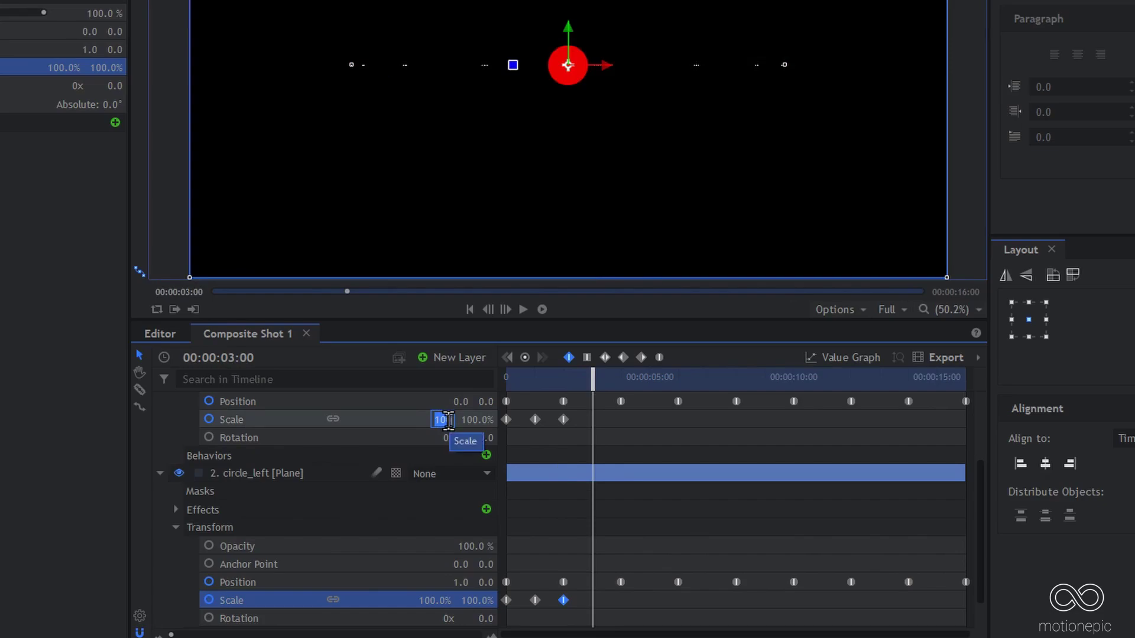
{"action": "type", "text": "50"}
{"action": "key", "text": "Return"}
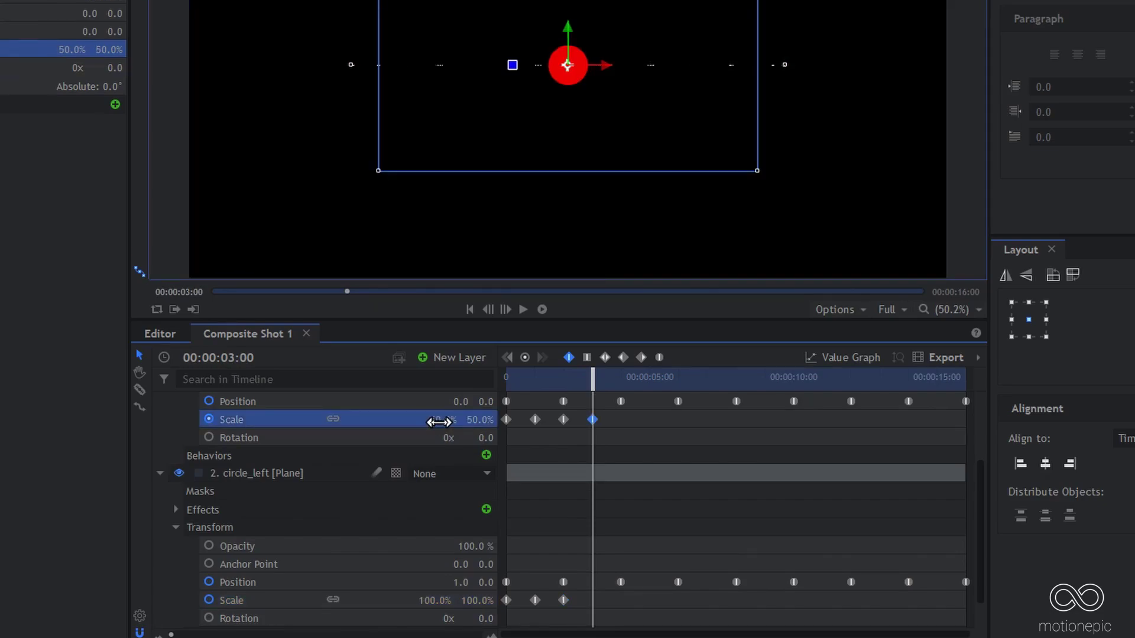
{"action": "left_click", "coordinate": [443, 601]}
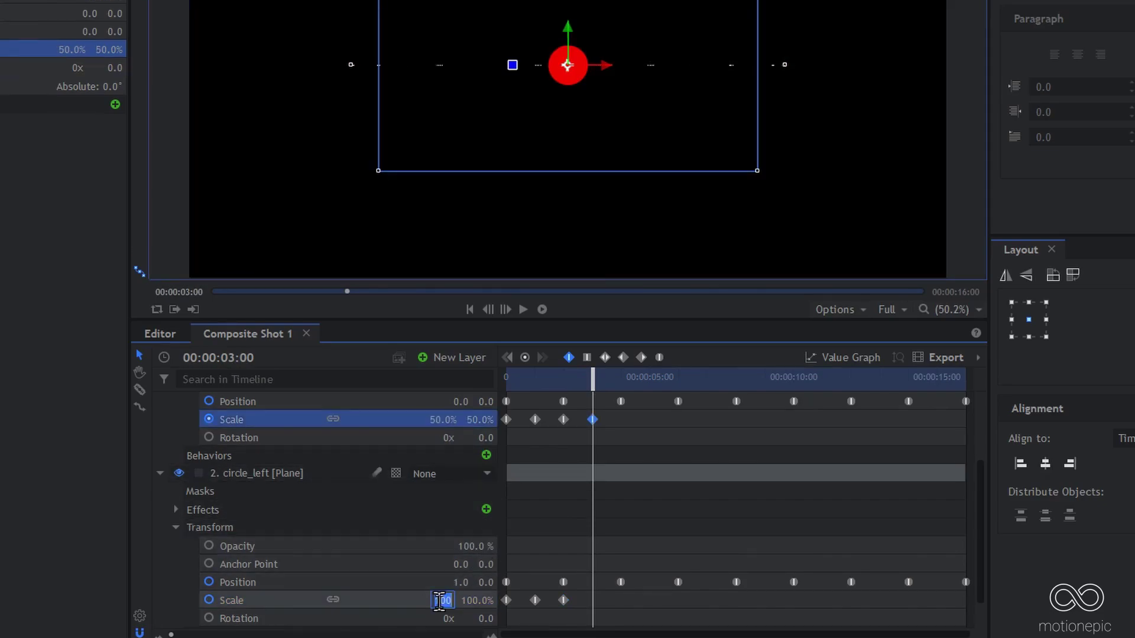
{"action": "type", "text": "150"}
{"action": "key", "text": "Return"}
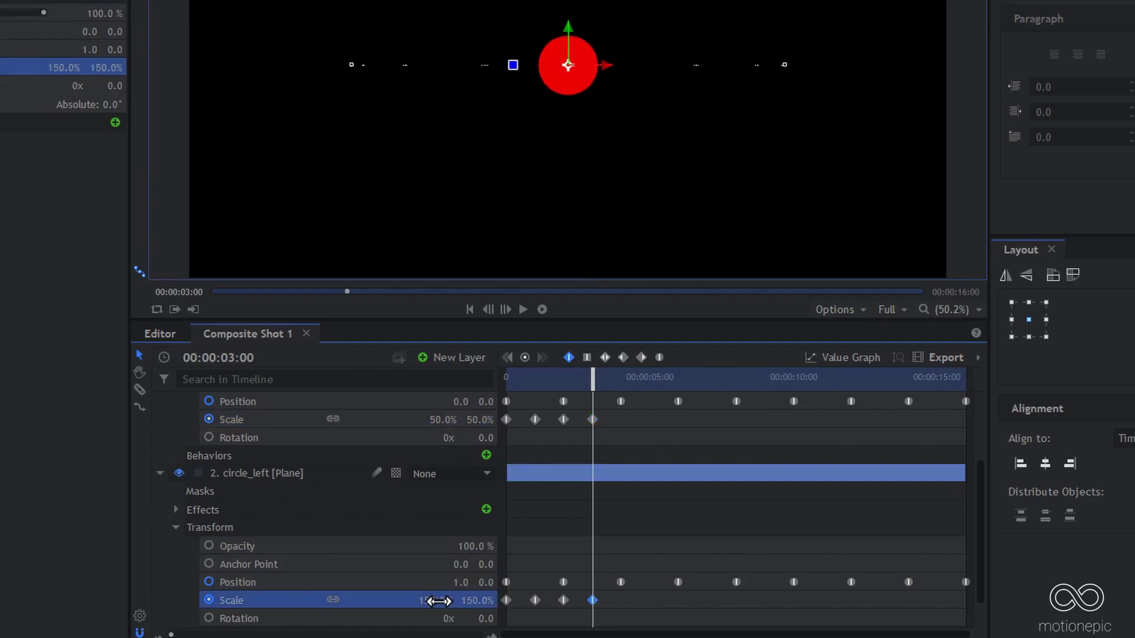
{"action": "left_click", "coordinate": [536, 418]}
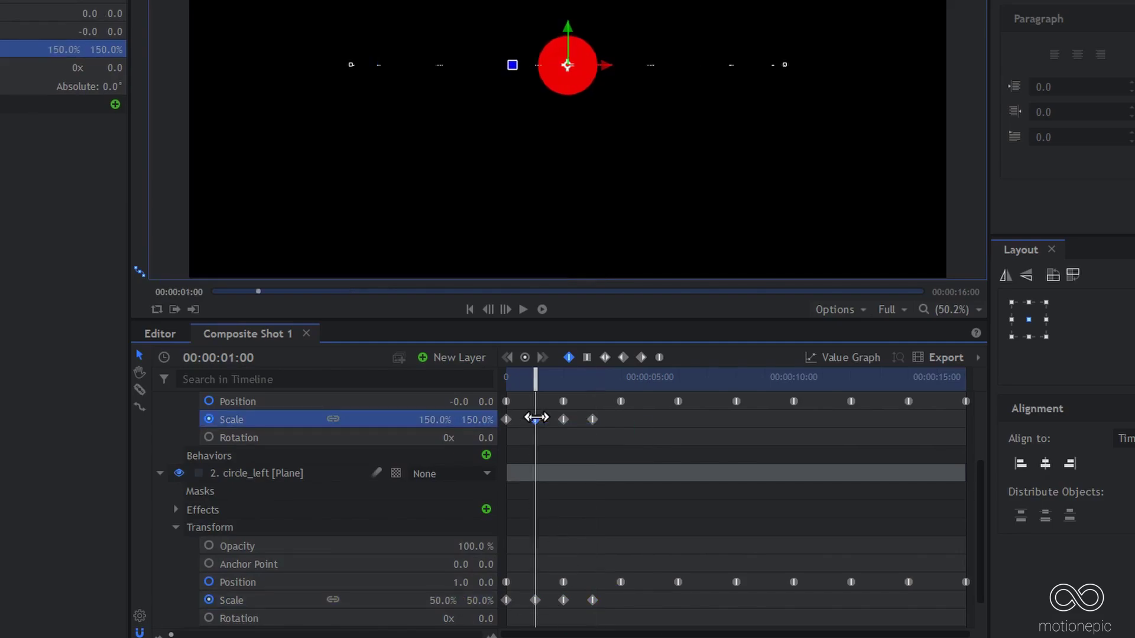
{"action": "left_click", "coordinate": [591, 419]}
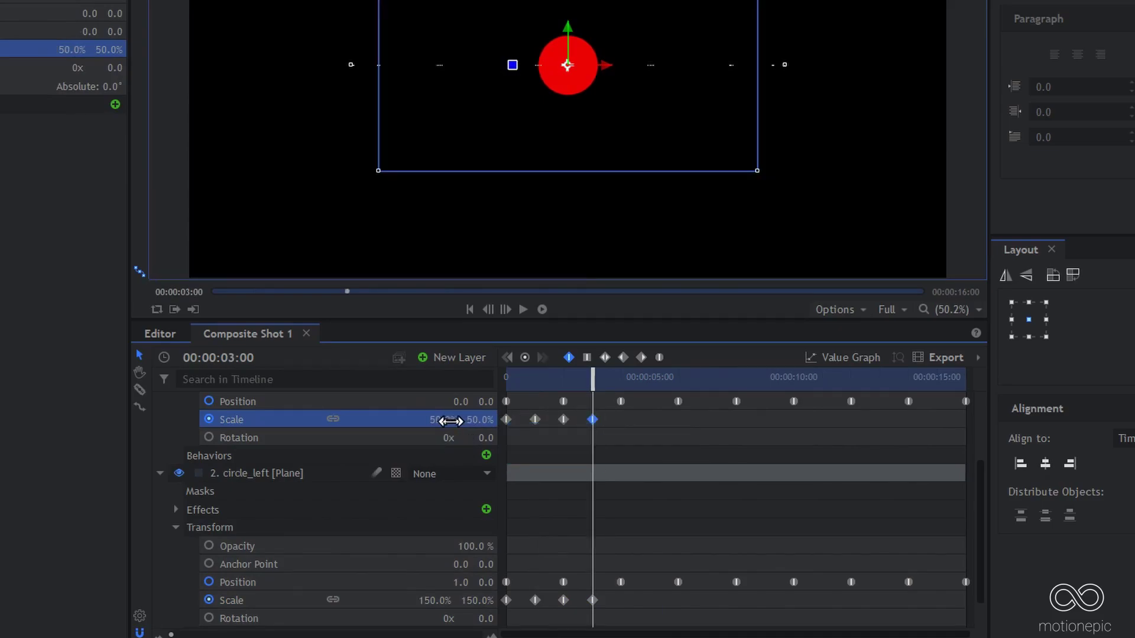
{"action": "left_click", "coordinate": [536, 600]}
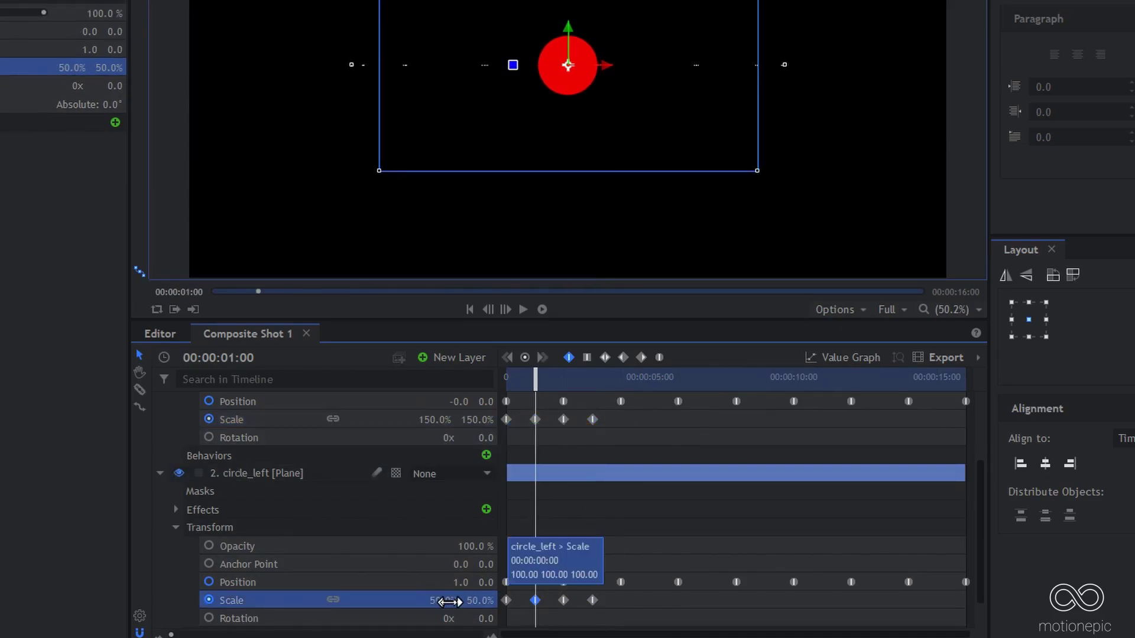
{"action": "left_click", "coordinate": [590, 599]}
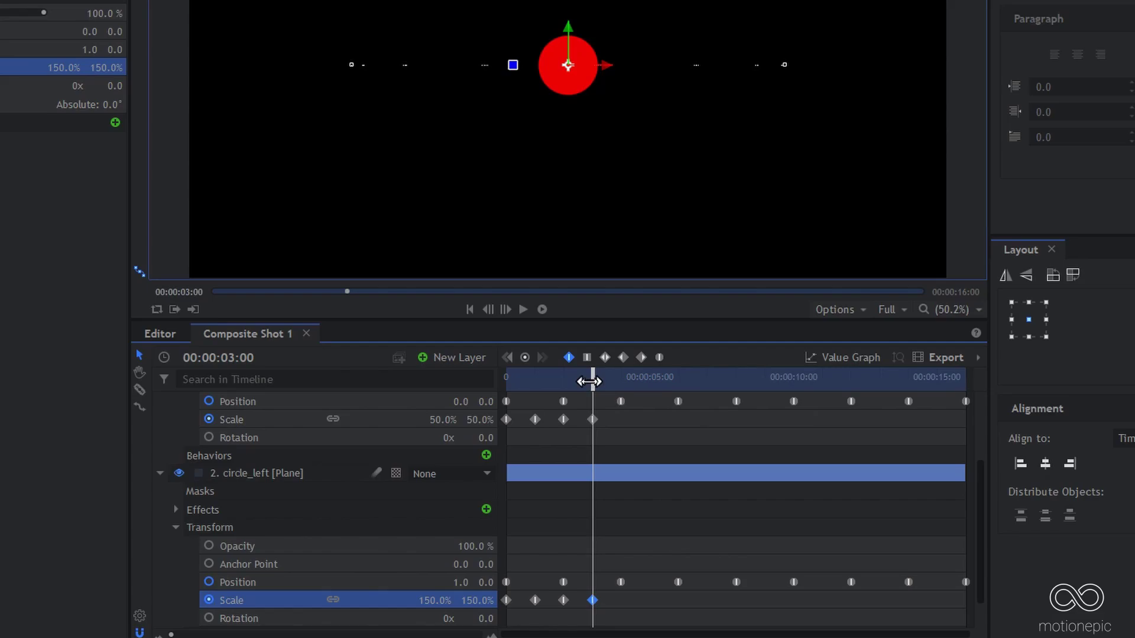
- At 4 seconds, keyframe the Scale of both circle_right and circle_left at 100%
{"action": "key", "text": "space"}
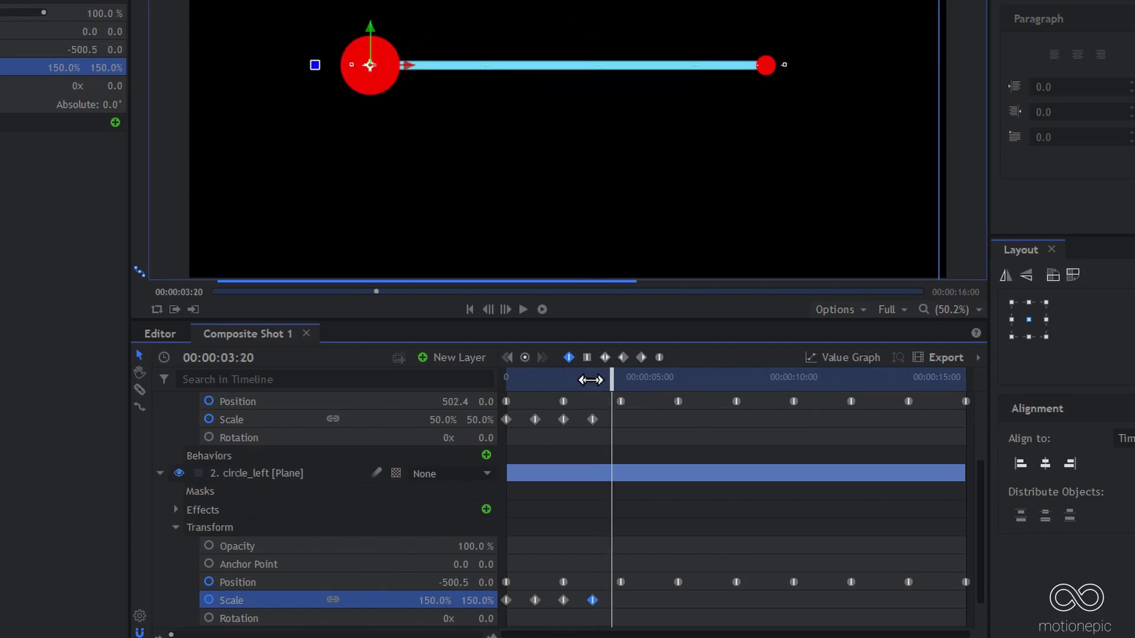
{"action": "left_click", "coordinate": [449, 421]}
{"action": "type", "text": "100"}
{"action": "key", "text": "Return"}
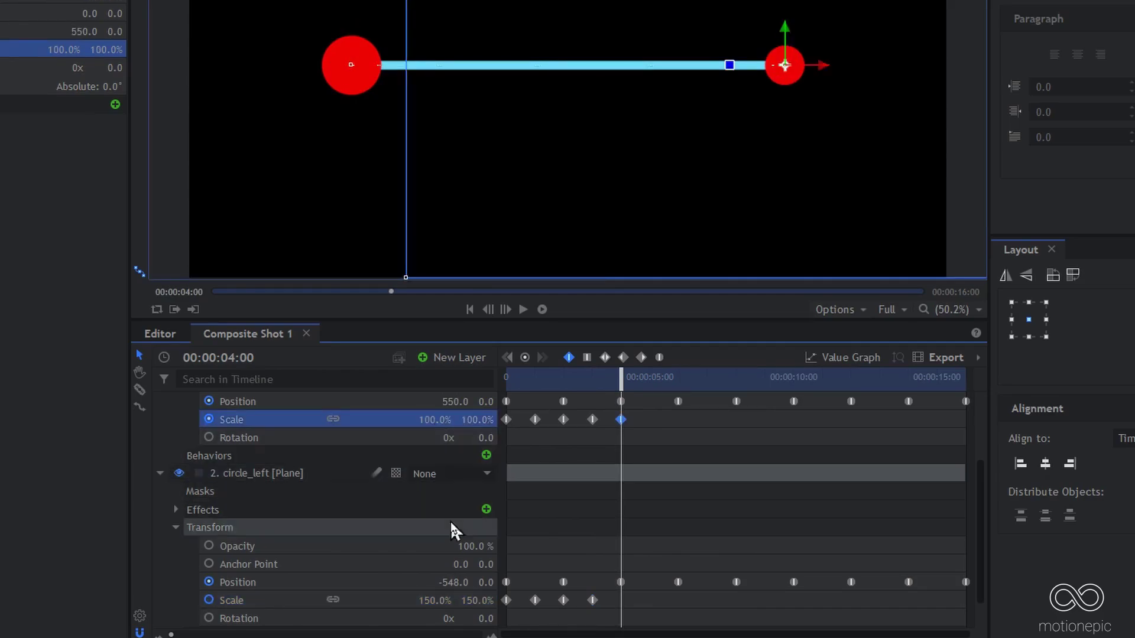
{"action": "left_click", "coordinate": [434, 598]}
{"action": "type", "text": "1"}
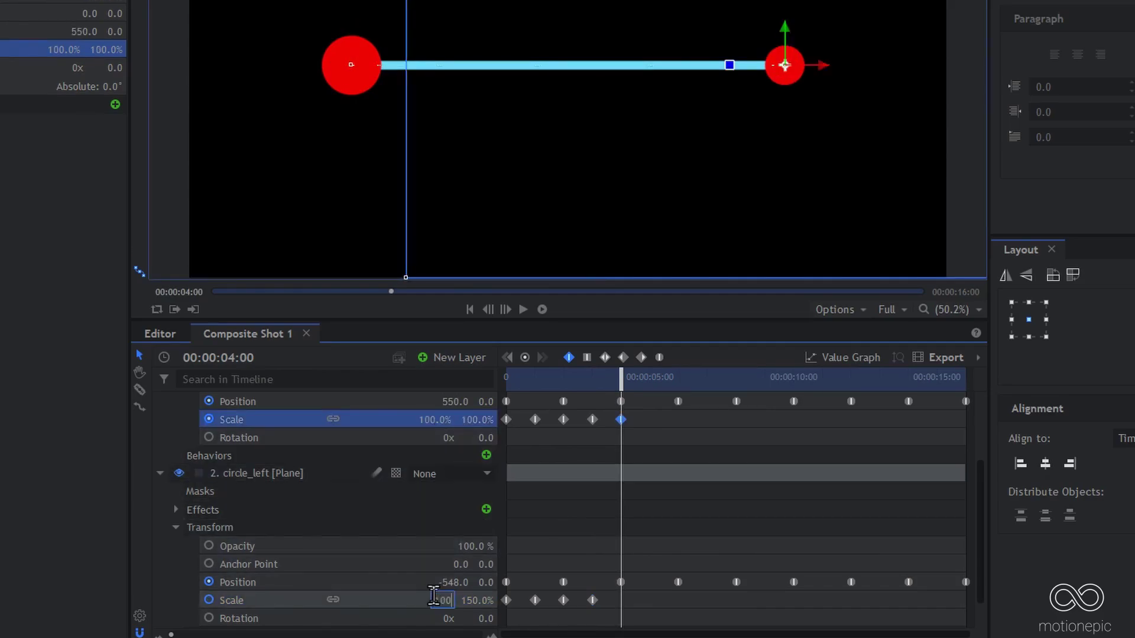
{"action": "type", "text": "00"}
{"action": "key", "text": "Return"}
- Copy circle_right's four Scale keyframes from 1 to 4 seconds and paste them at 5 seconds
{"action": "left_click_drag", "start_coordinate": [637, 418], "coordinate": [526, 435]}
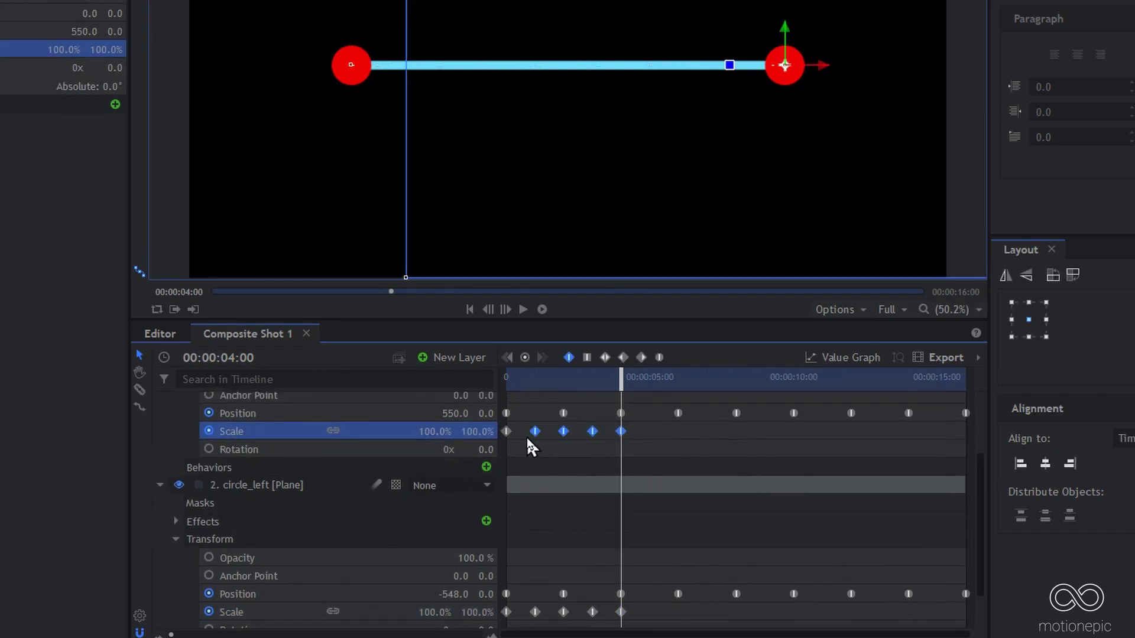
{"action": "scroll", "coordinate": [626, 514], "scroll_direction": "down", "scroll_amount": 1}
{"action": "scroll", "coordinate": [595, 458], "scroll_direction": "up", "scroll_amount": 2}
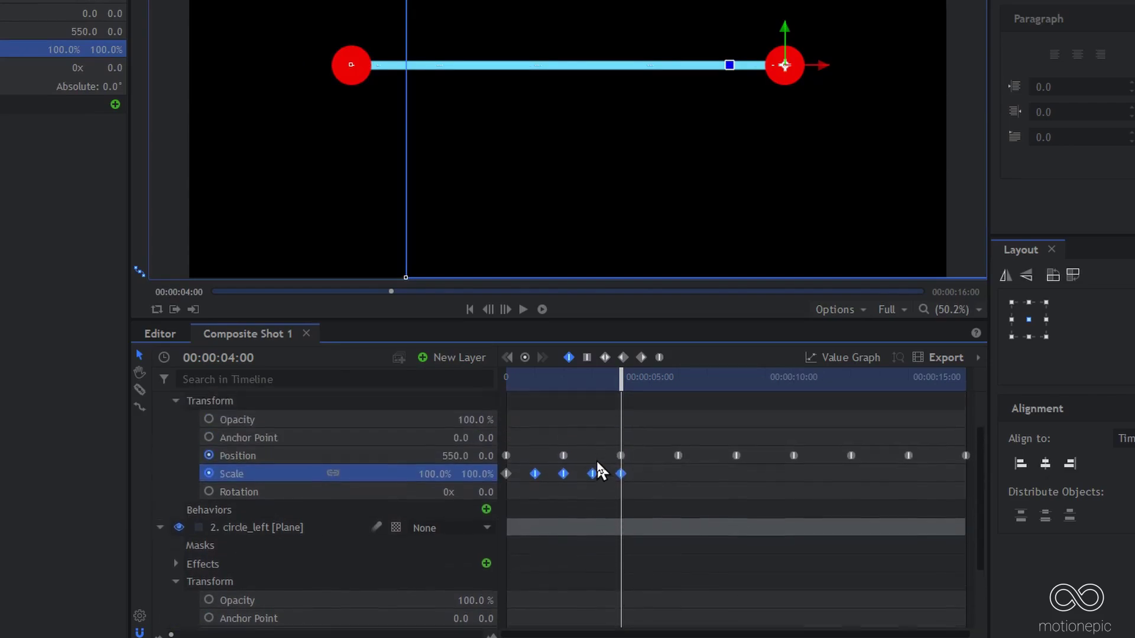
{"action": "scroll", "coordinate": [595, 459], "scroll_direction": "up", "scroll_amount": 1}
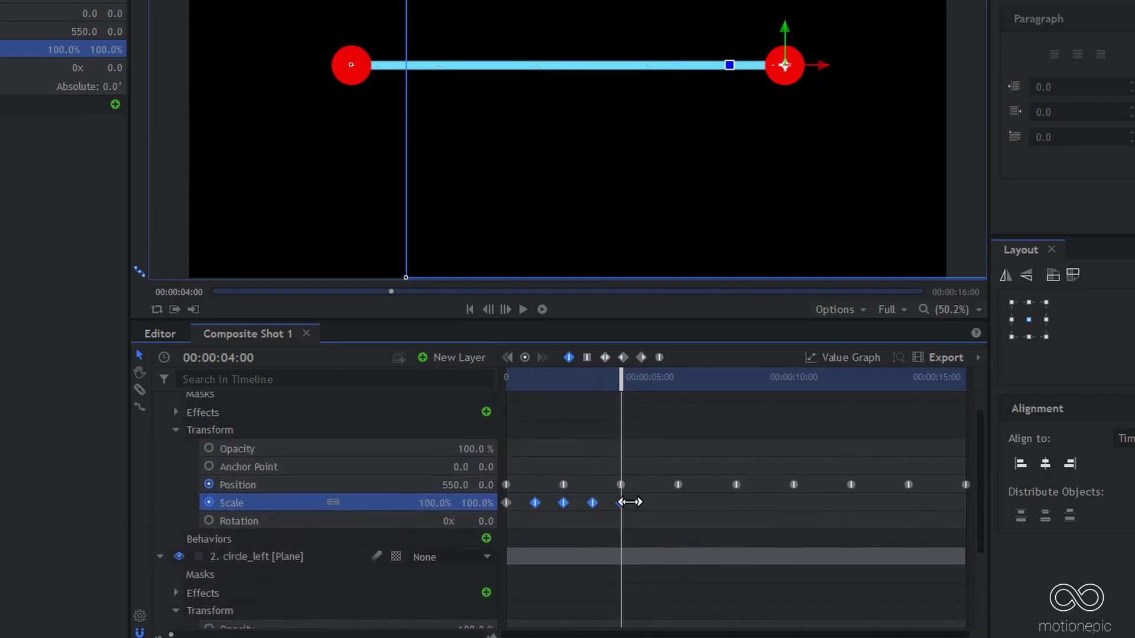
{"action": "key", "text": "space"}
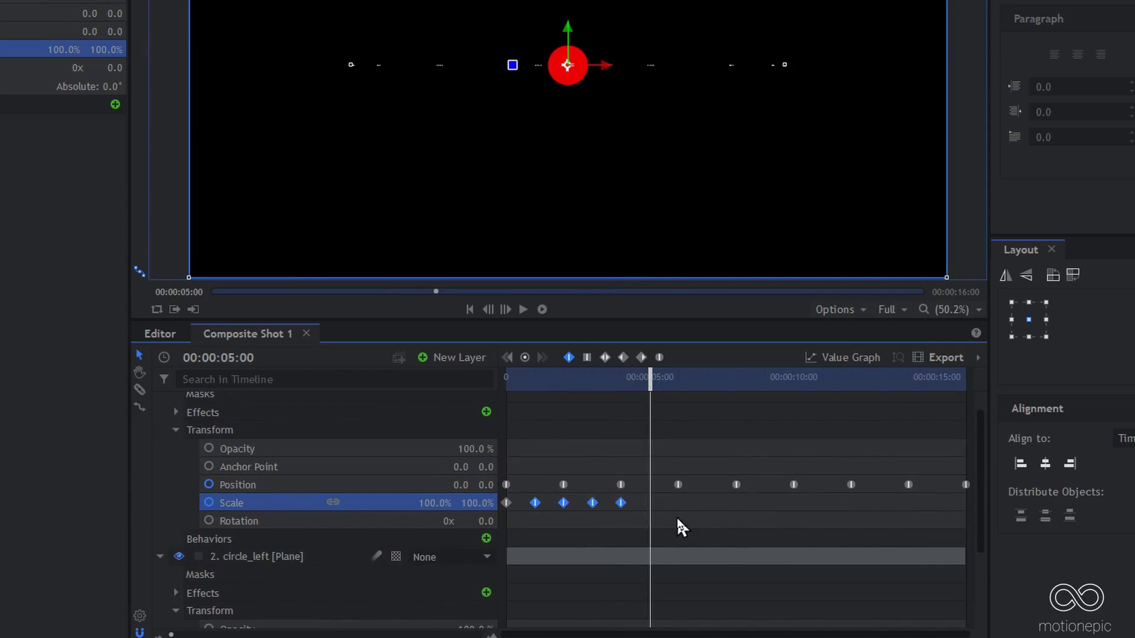
{"action": "key", "text": "ctrl+v"}
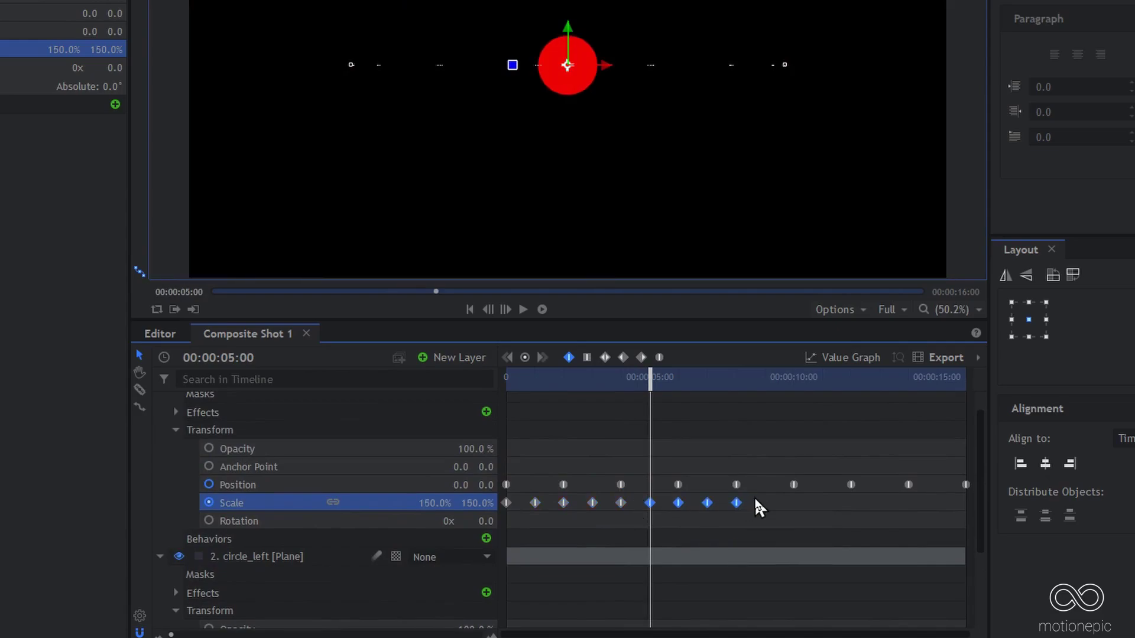
- Paste circle_right's copied Scale keyframes again at 9 seconds and at 13 seconds
{"action": "left_click", "coordinate": [736, 503]}
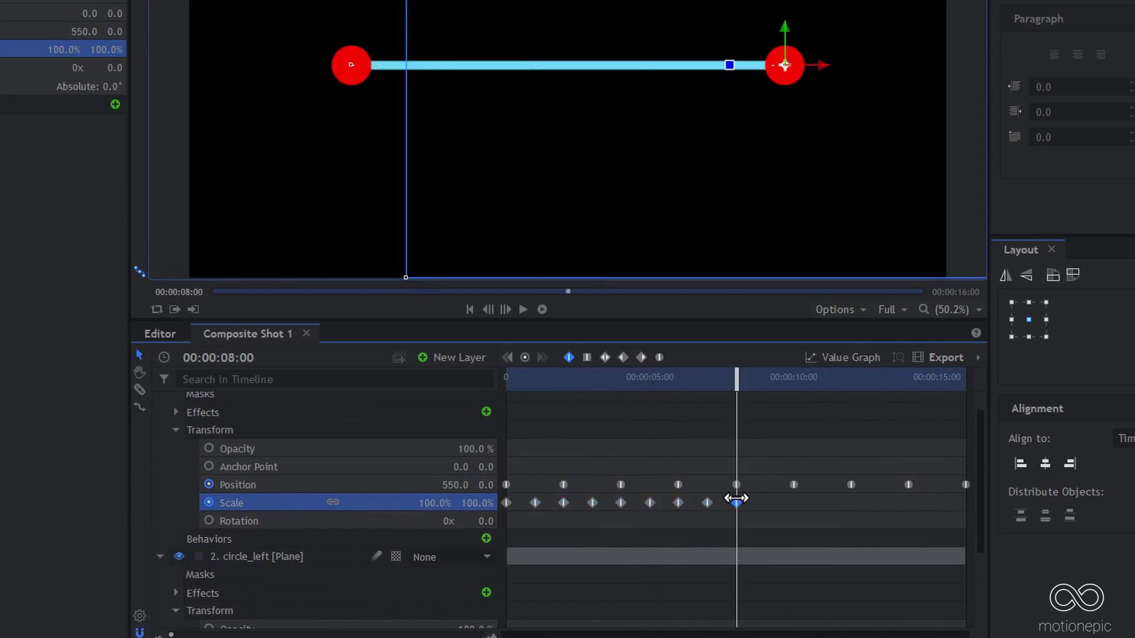
{"action": "key", "text": "space"}
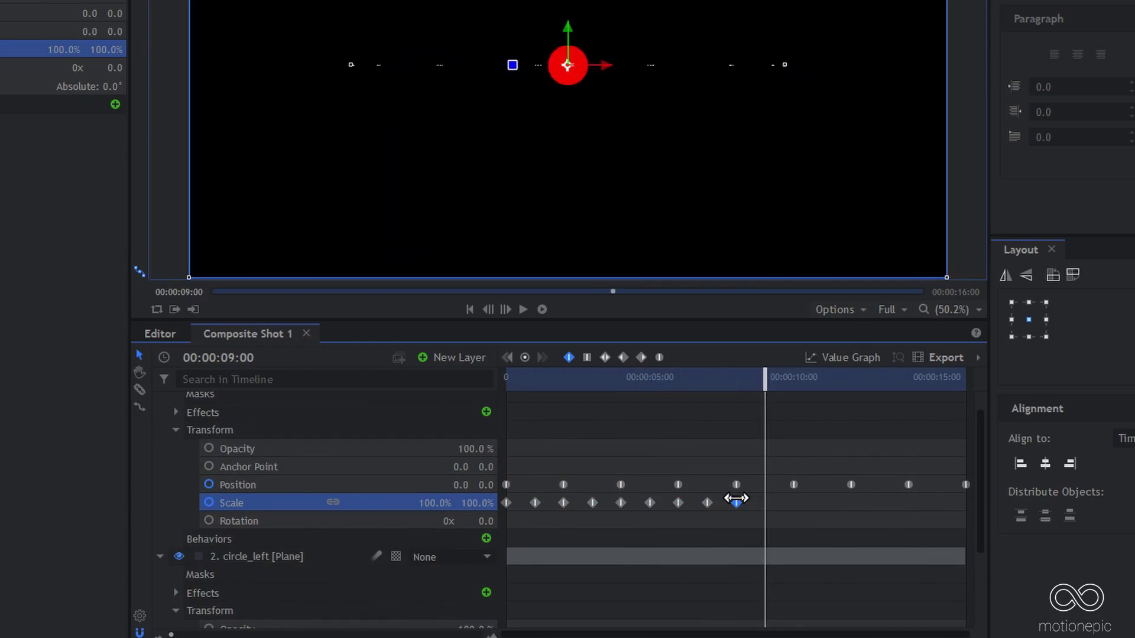
{"action": "key", "text": "ctrl+v"}
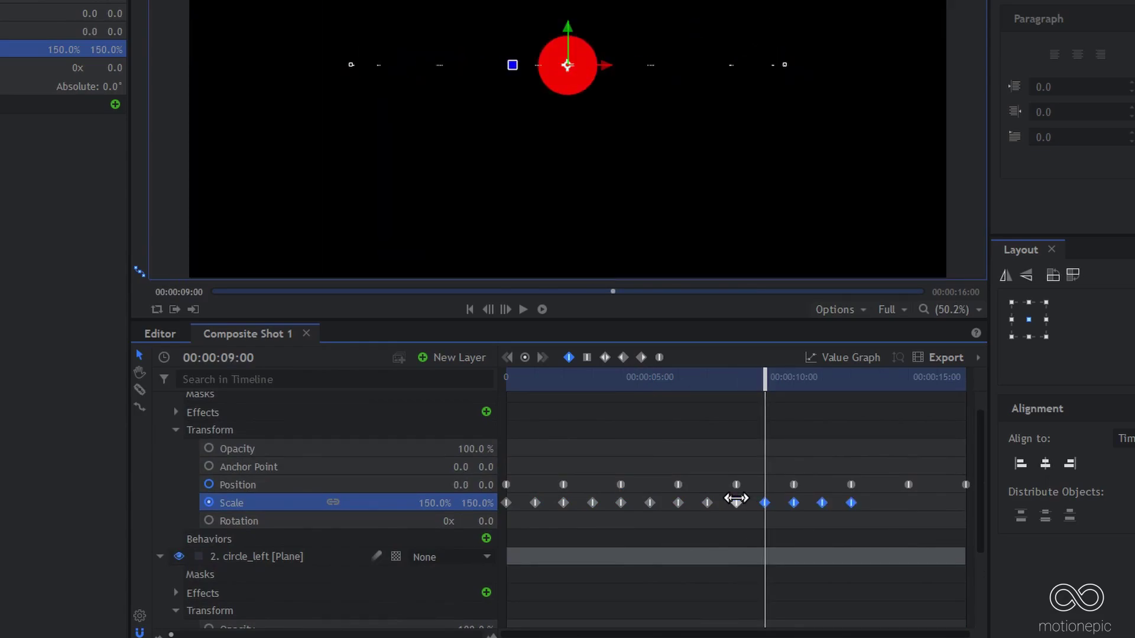
{"action": "left_click", "coordinate": [851, 503]}
{"action": "key", "text": "shift+Right"}
{"action": "key", "text": "ctrl+v"}
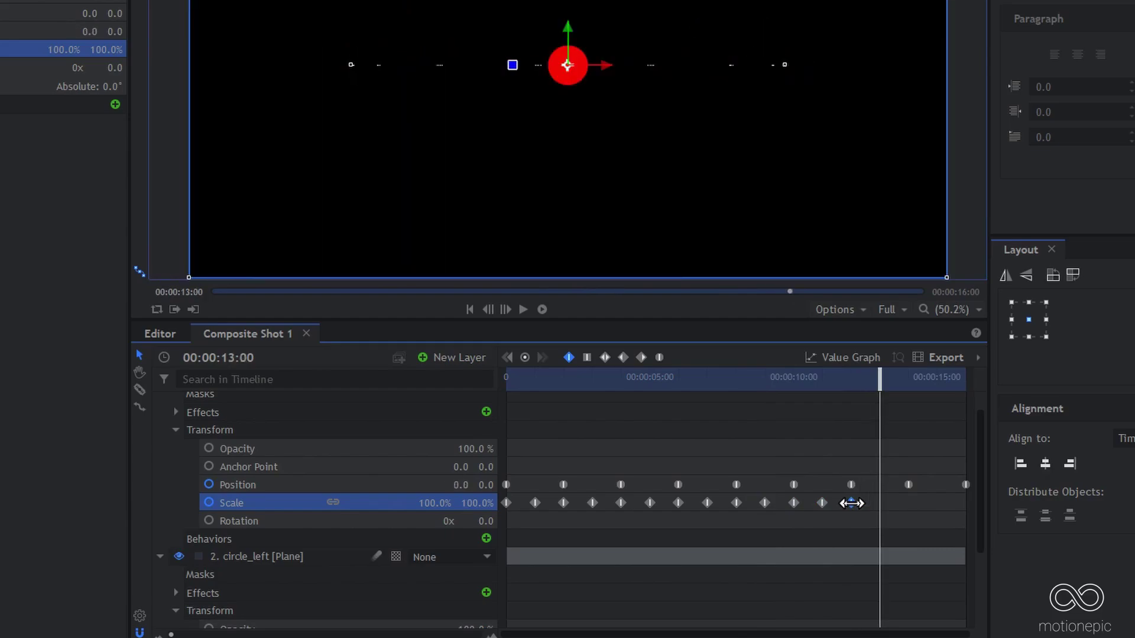
- Copy circle_left's four Scale keyframes from 1 to 4 seconds and paste them at 5 seconds
{"action": "scroll", "coordinate": [655, 569], "scroll_direction": "down", "scroll_amount": 5}
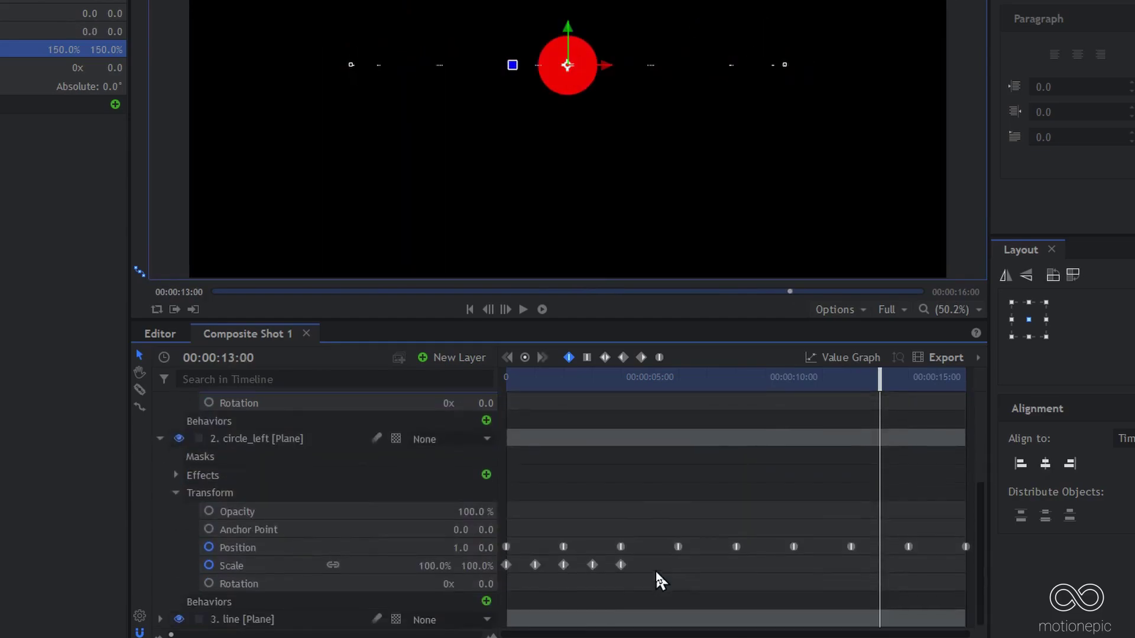
{"action": "left_click_drag", "start_coordinate": [636, 576], "coordinate": [530, 596]}
{"action": "left_click", "coordinate": [620, 582]}
{"action": "key", "text": "space"}
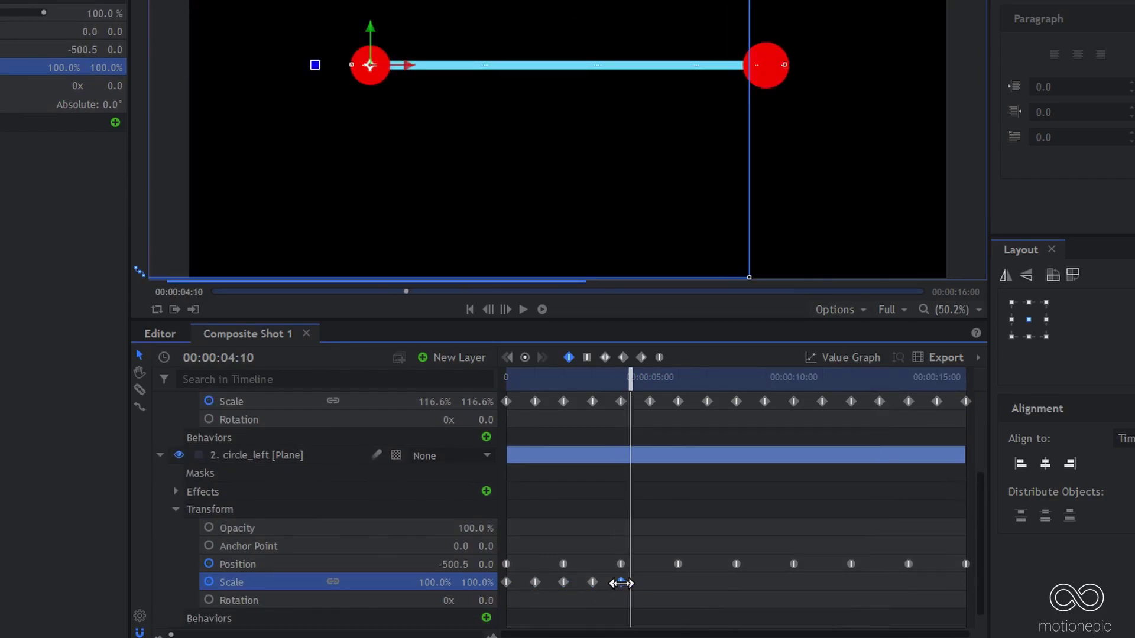
{"action": "key", "text": "space"}
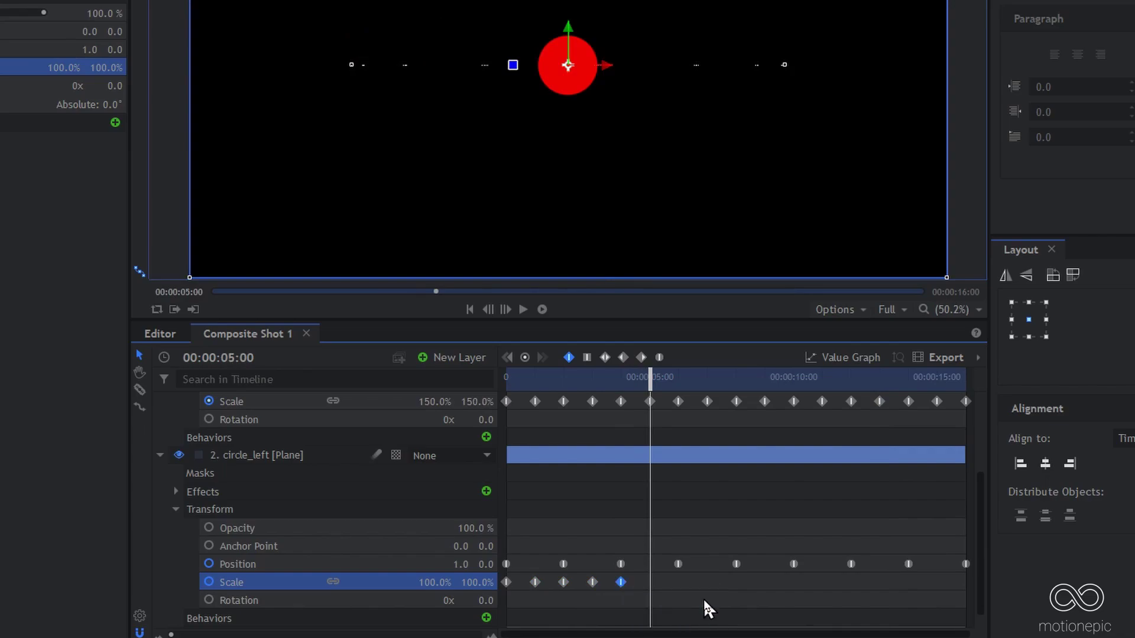
{"action": "key", "text": "ctrl+v"}
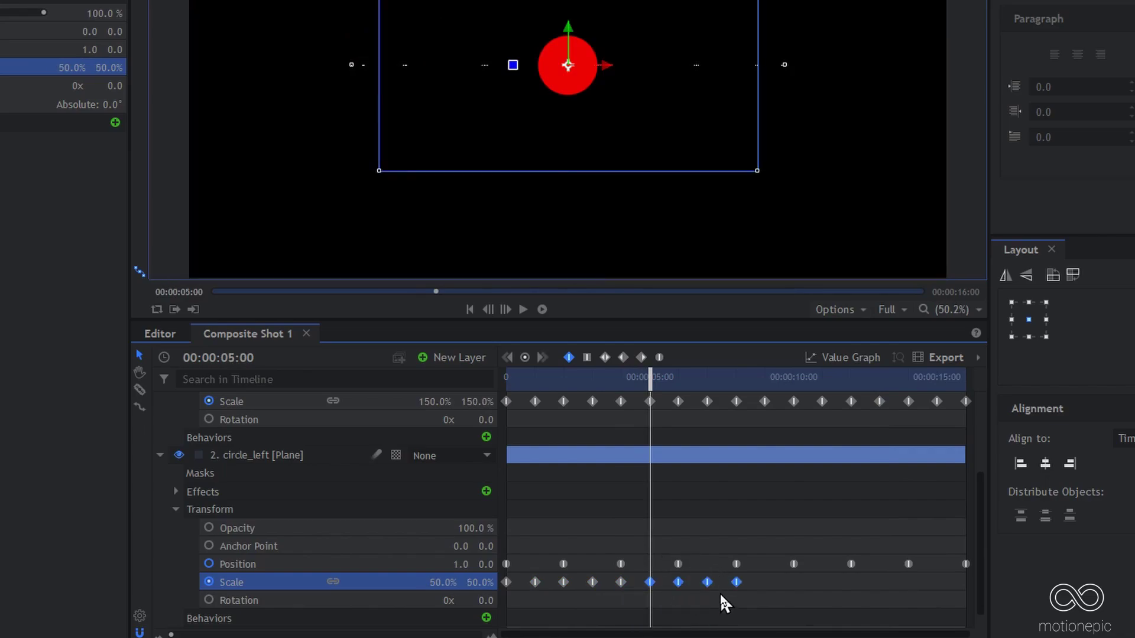
- Paste circle_left's copied Scale keyframes again at 9 and 13 seconds, and return to the start of the timeline
{"action": "left_click", "coordinate": [735, 581]}
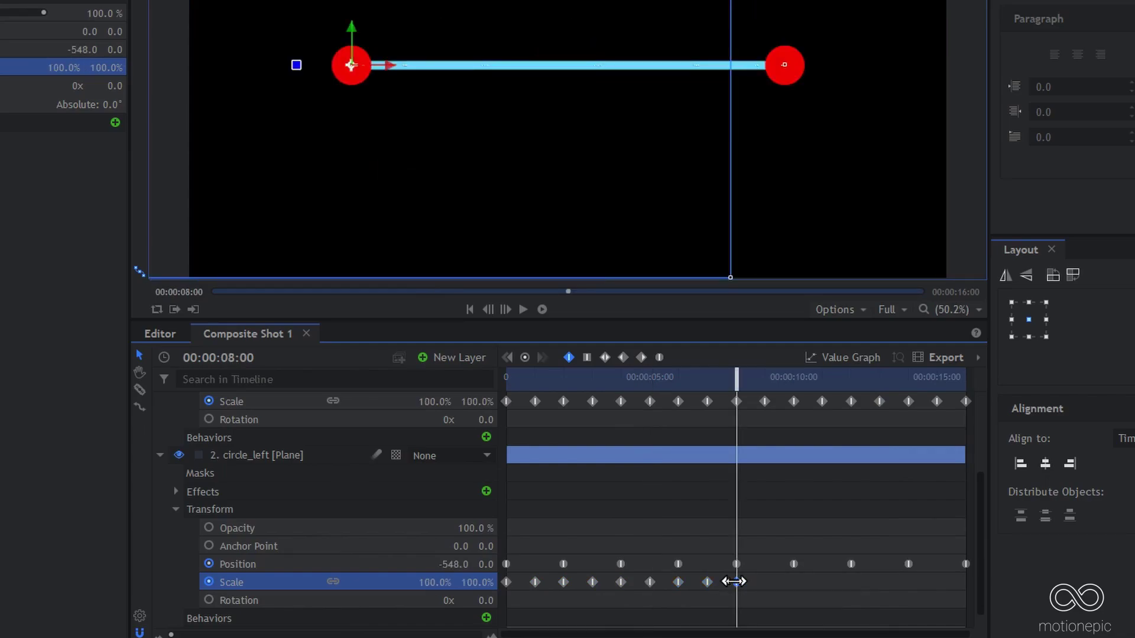
{"action": "key", "text": "Page_Down"}
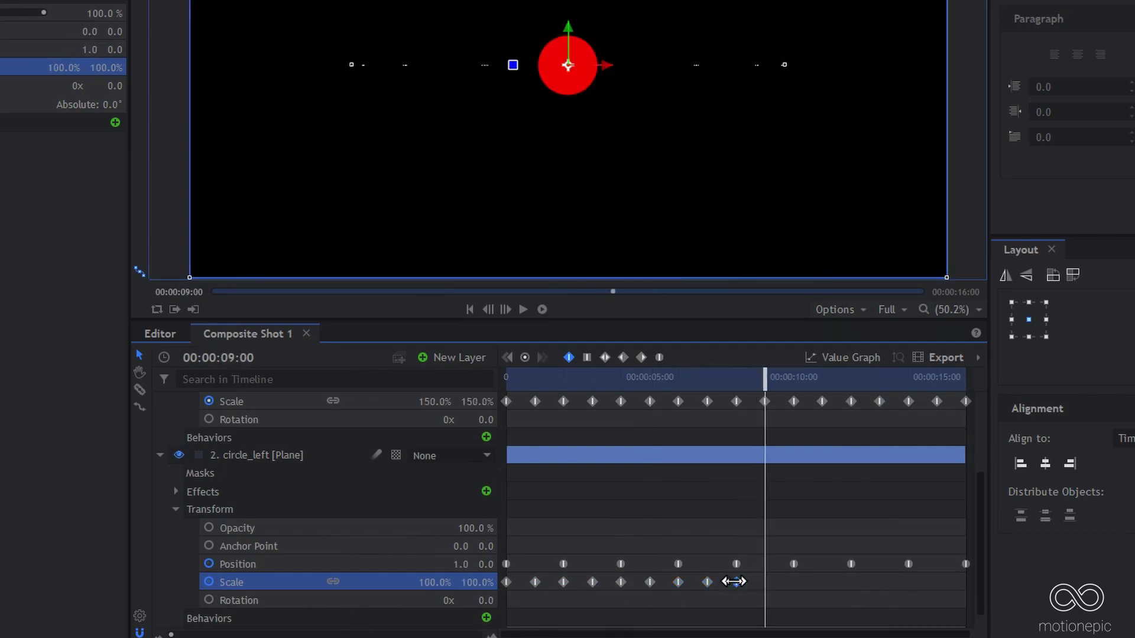
{"action": "key", "text": "ctrl+v"}
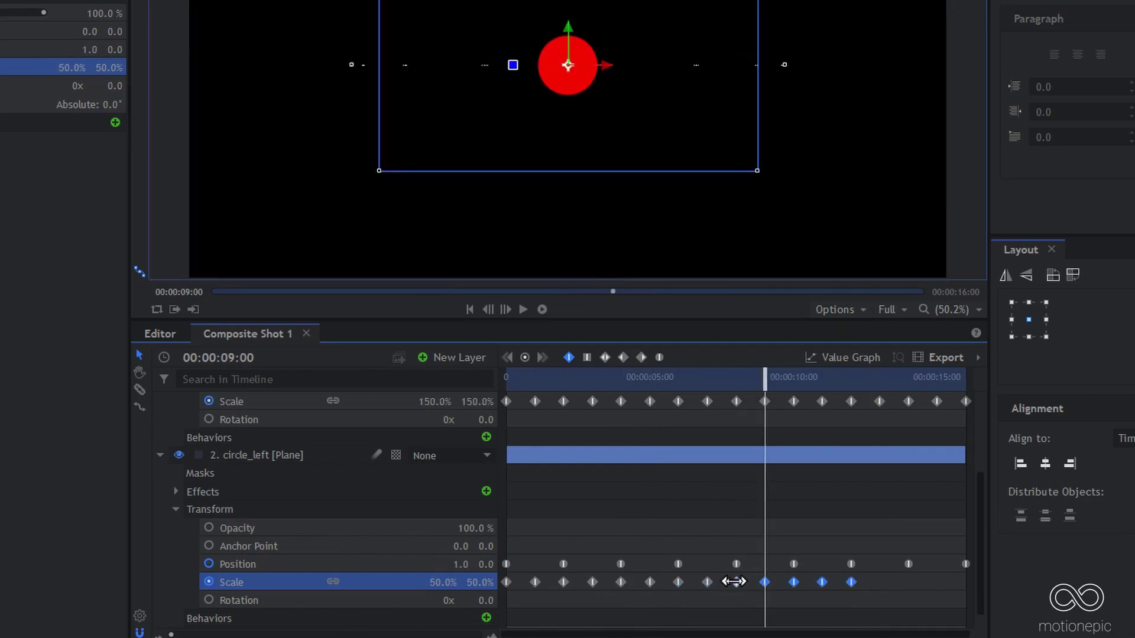
{"action": "left_click", "coordinate": [850, 582]}
{"action": "key", "text": "space"}
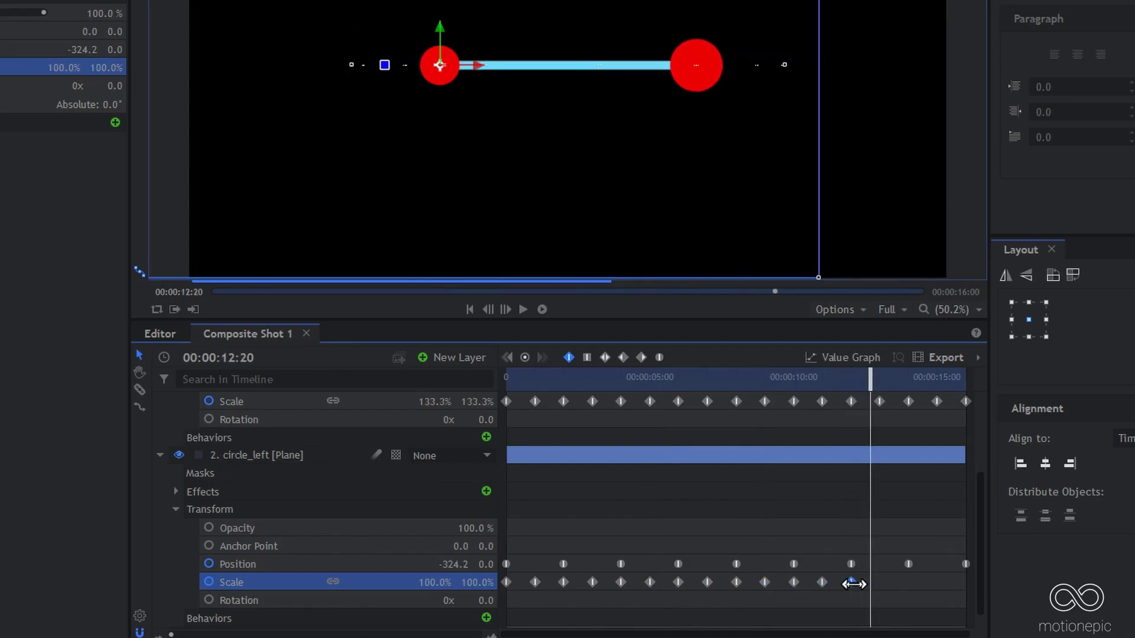
{"action": "key", "text": "ctrl+v"}
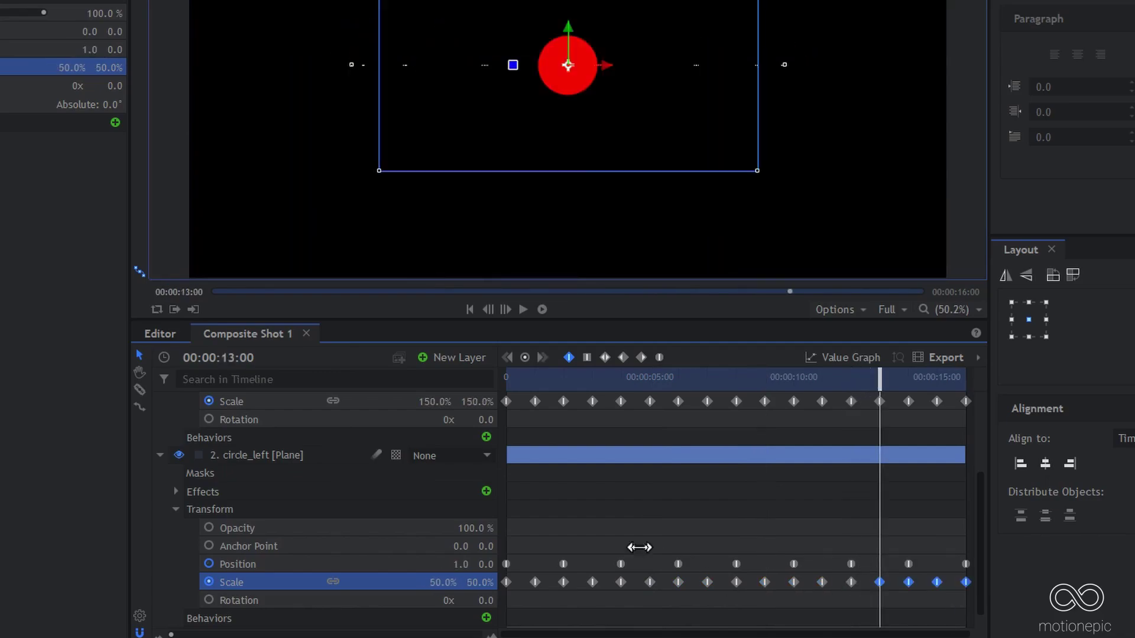
{"action": "left_click_drag", "start_coordinate": [521, 385], "coordinate": [319, 362]}
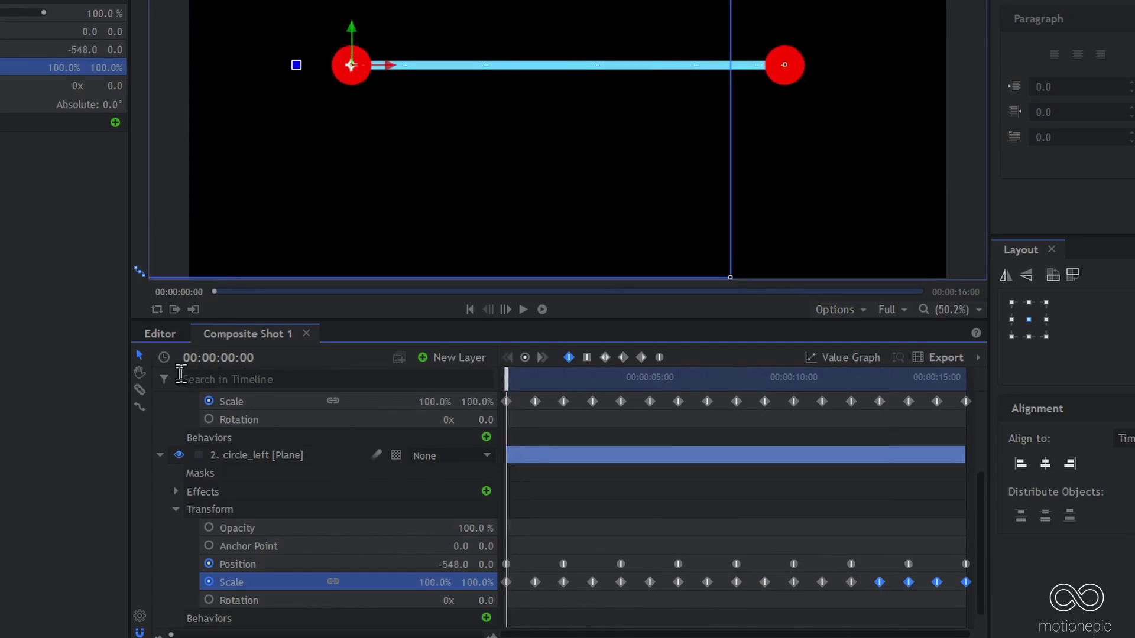
- Collapse the circle_right and circle_left layers in the timeline and play back the animation
{"action": "scroll", "coordinate": [172, 414], "scroll_direction": "up", "scroll_amount": 3}
{"action": "left_click", "coordinate": [196, 420]}
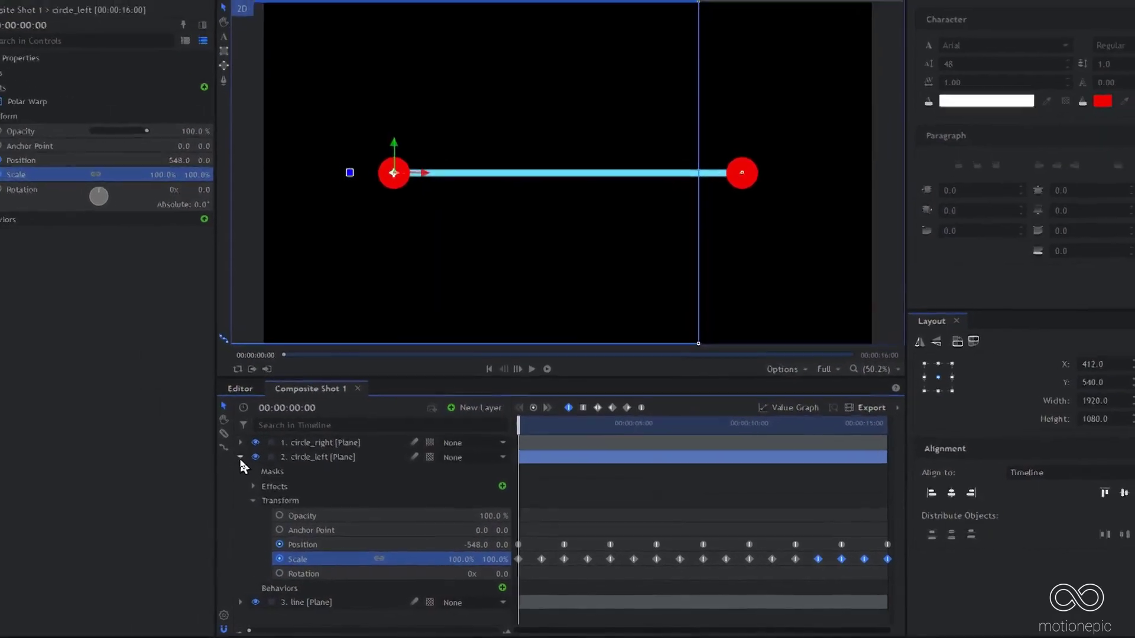
{"action": "left_click", "coordinate": [195, 436]}
{"action": "left_click", "coordinate": [463, 545]}
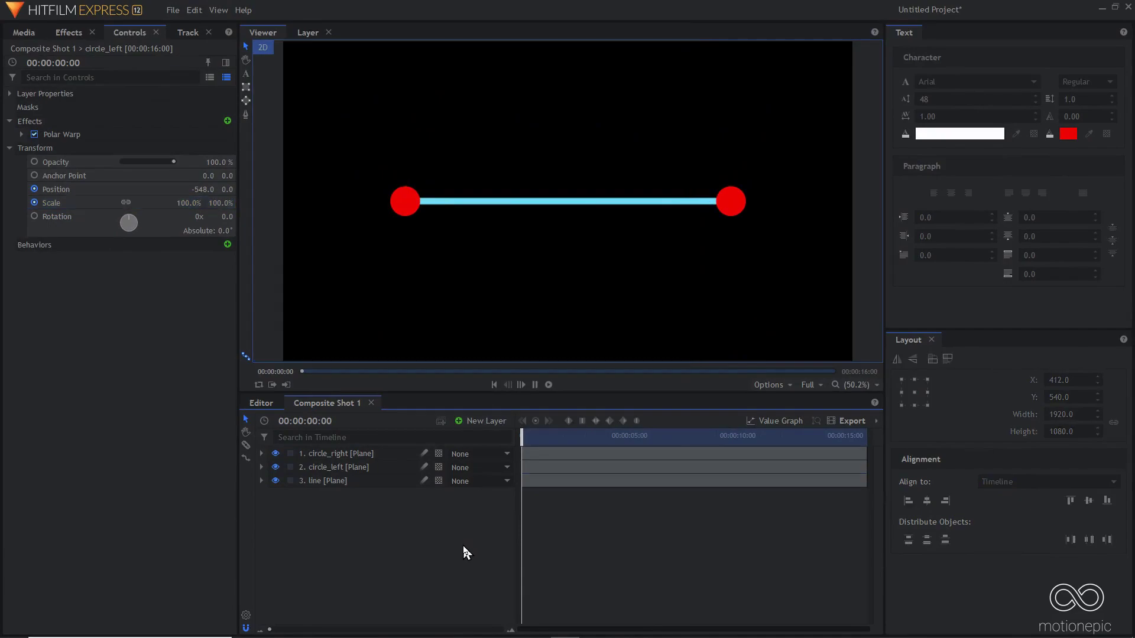
{"action": "key", "text": "space"}
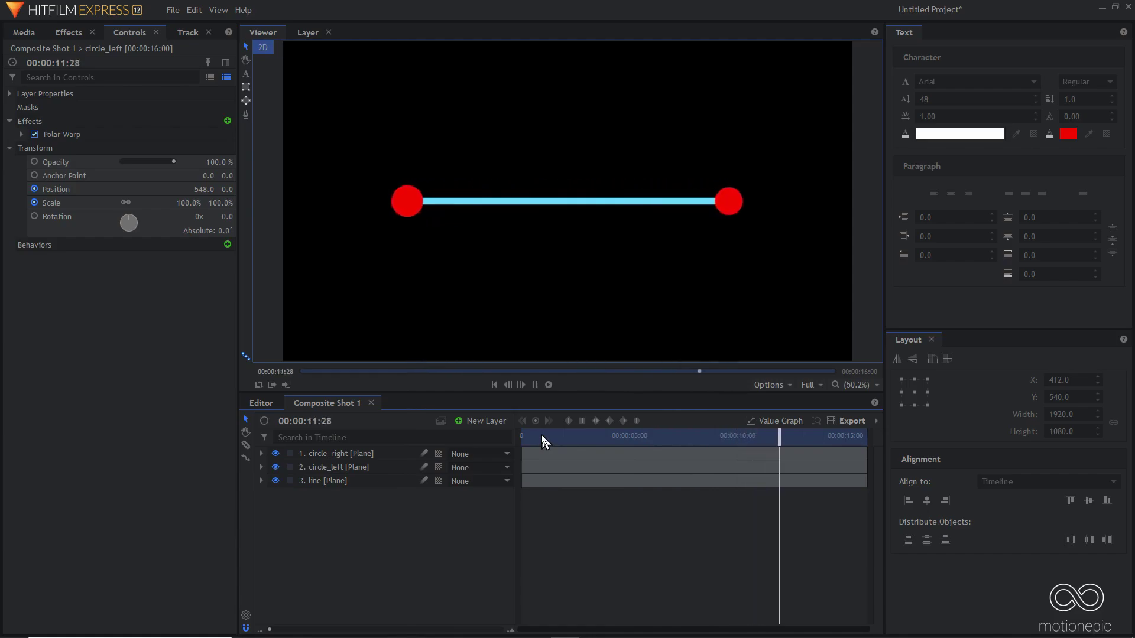
{"action": "key", "text": "space"}
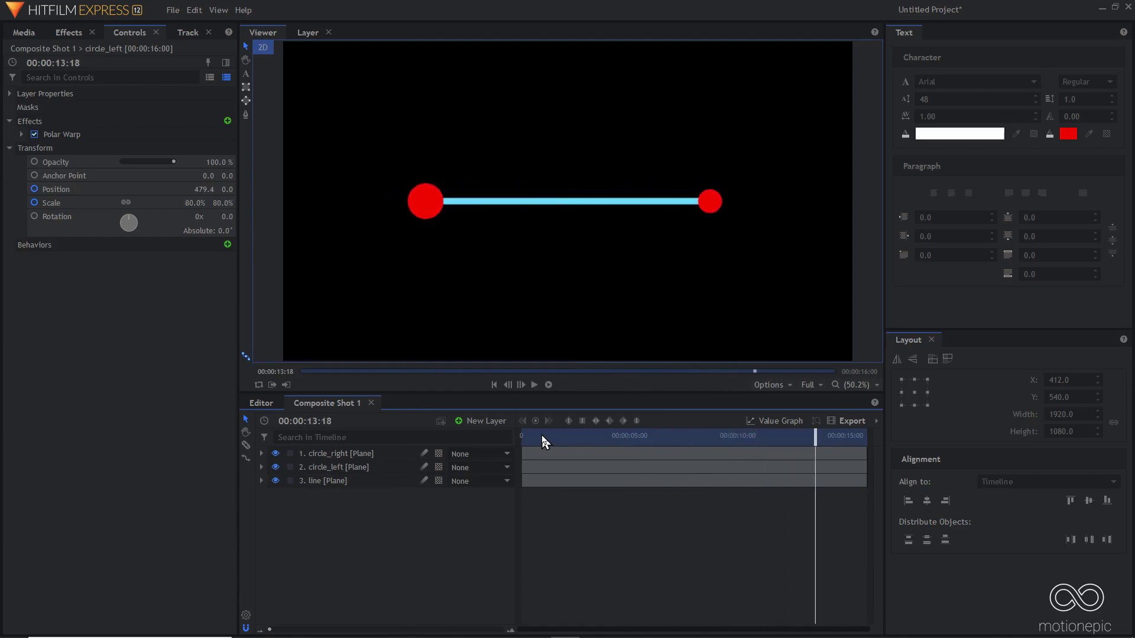
- Set both the Hilt width and the Tip width of the line layer's Lightsword effect to 8 px
{"action": "left_click", "coordinate": [325, 479]}
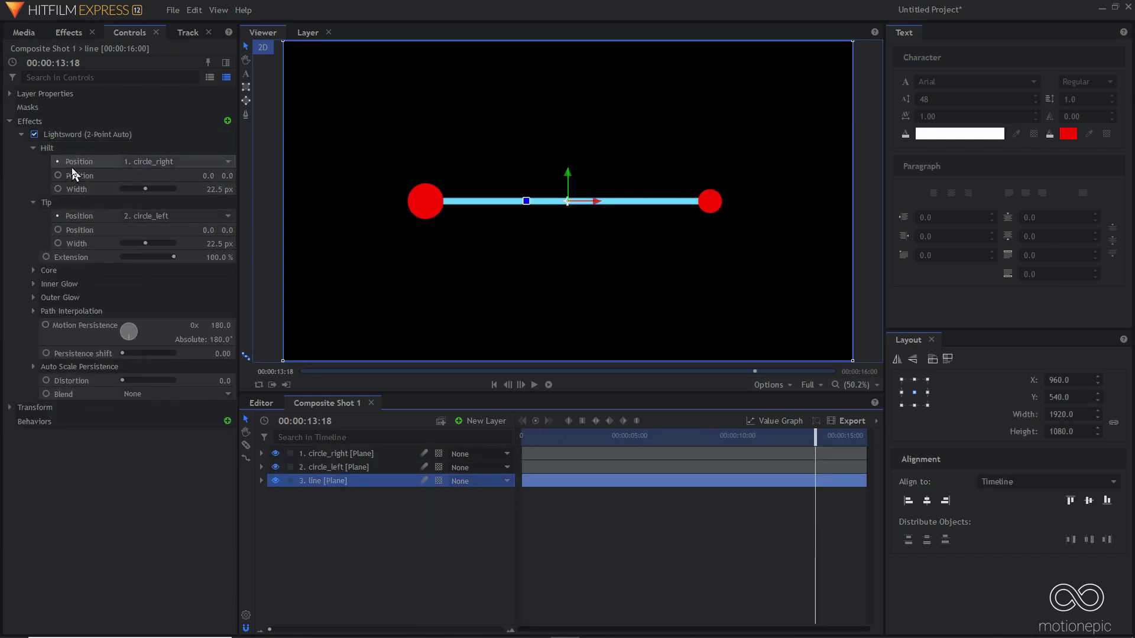
{"action": "left_click", "coordinate": [217, 189]}
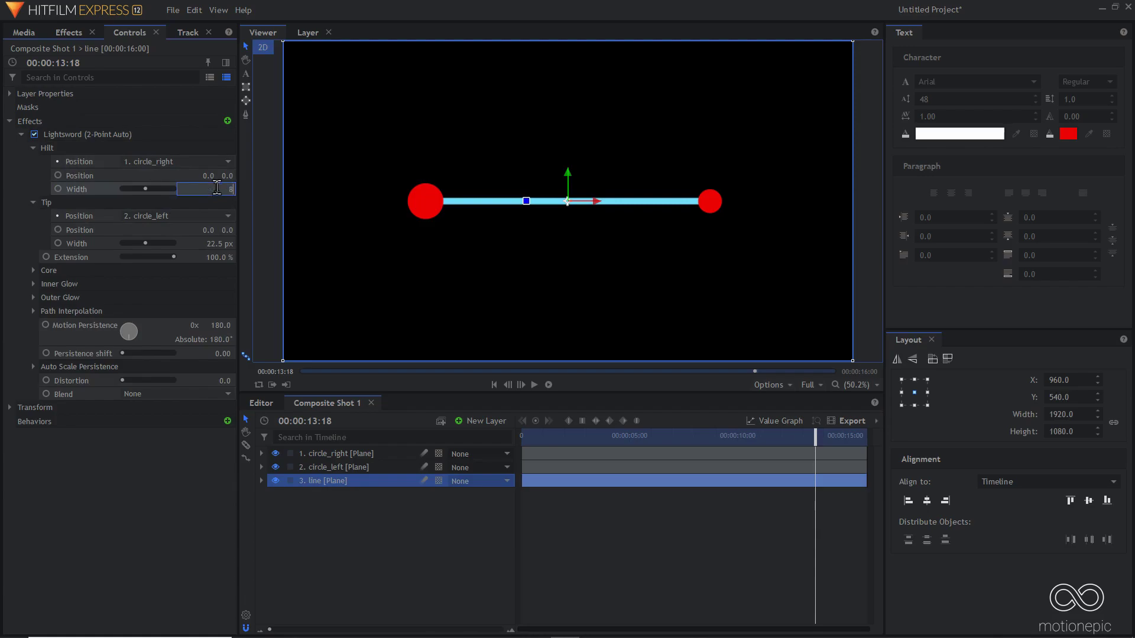
{"action": "key", "text": "Return"}
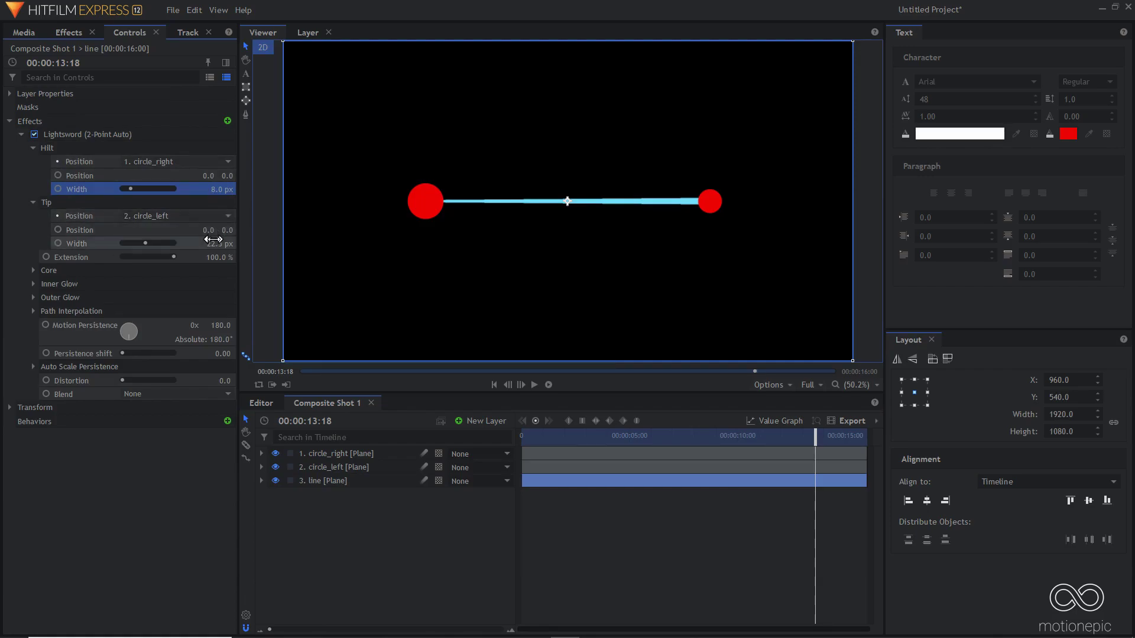
{"action": "left_click_drag", "start_coordinate": [215, 243], "coordinate": [215, 242]}
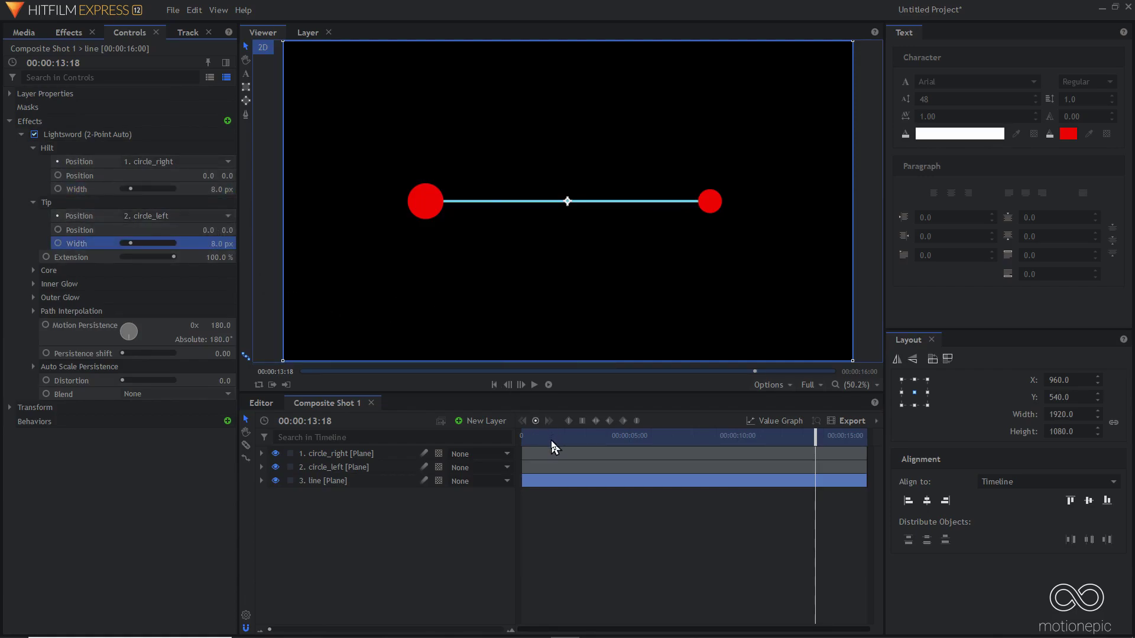
- Return to the start of the timeline and play the animation to review the thinner line
{"action": "left_click_drag", "start_coordinate": [551, 441], "coordinate": [438, 443]}
{"action": "left_click", "coordinate": [419, 542]}
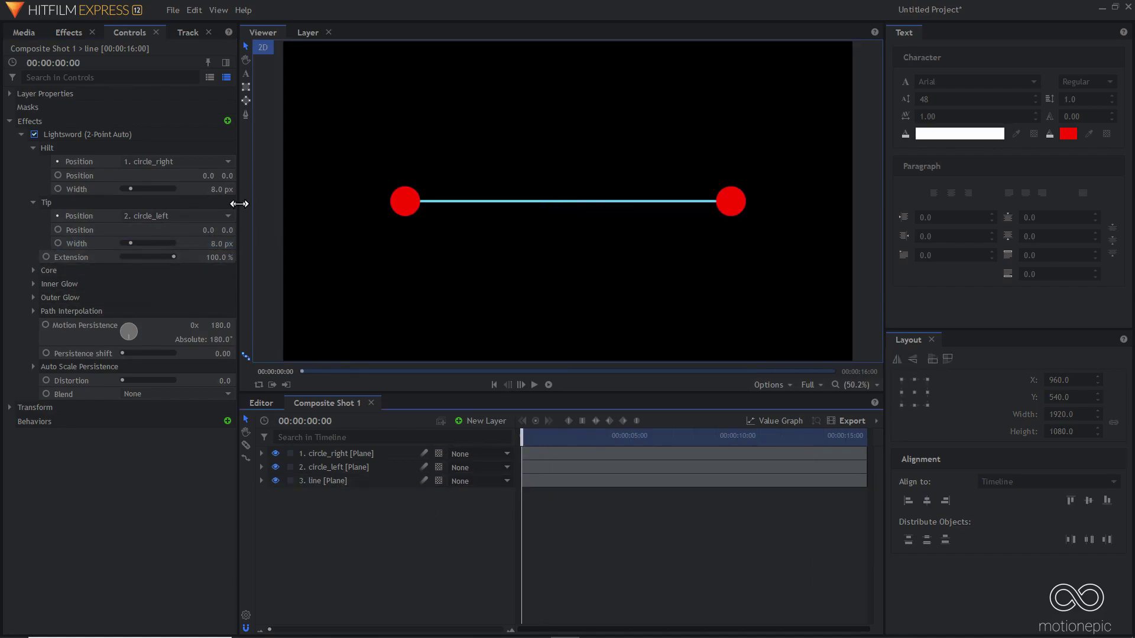
{"action": "key", "text": "space"}
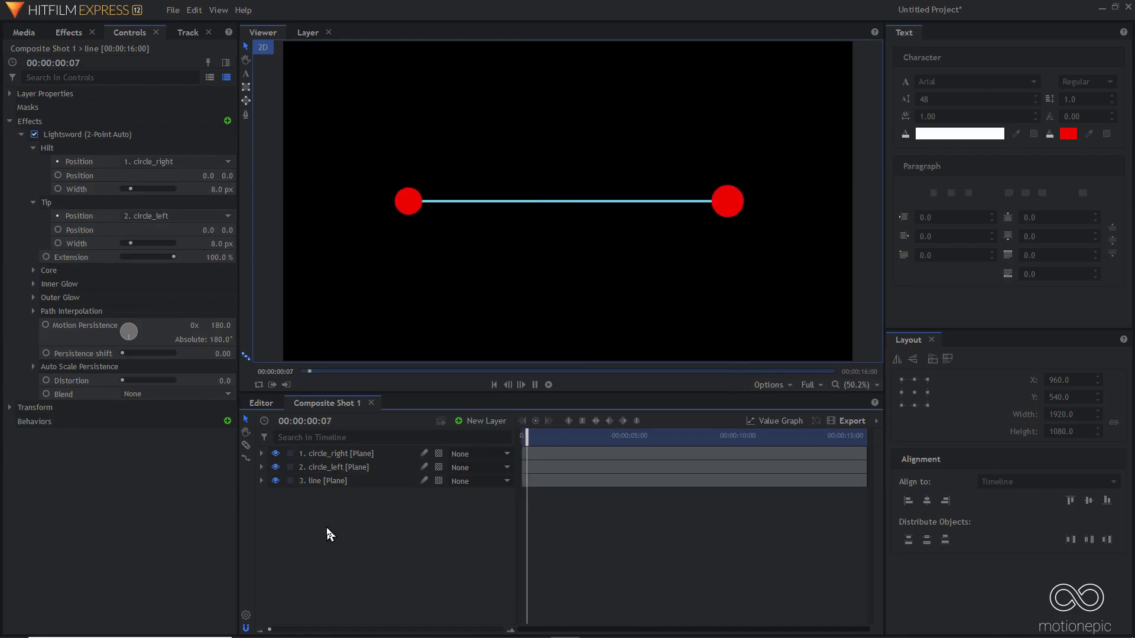
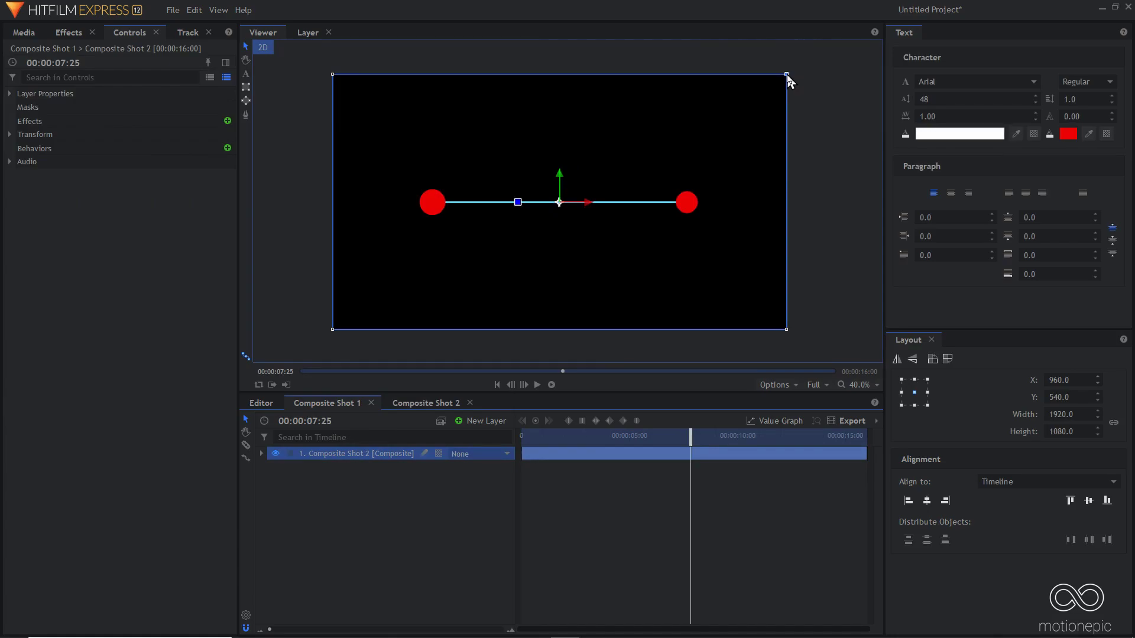
- Scale the Composite Shot 2 layer down to about 672 by 378 and move it straight down to Y 890
{"action": "left_click_drag", "start_coordinate": [787, 75], "coordinate": [639, 151]}
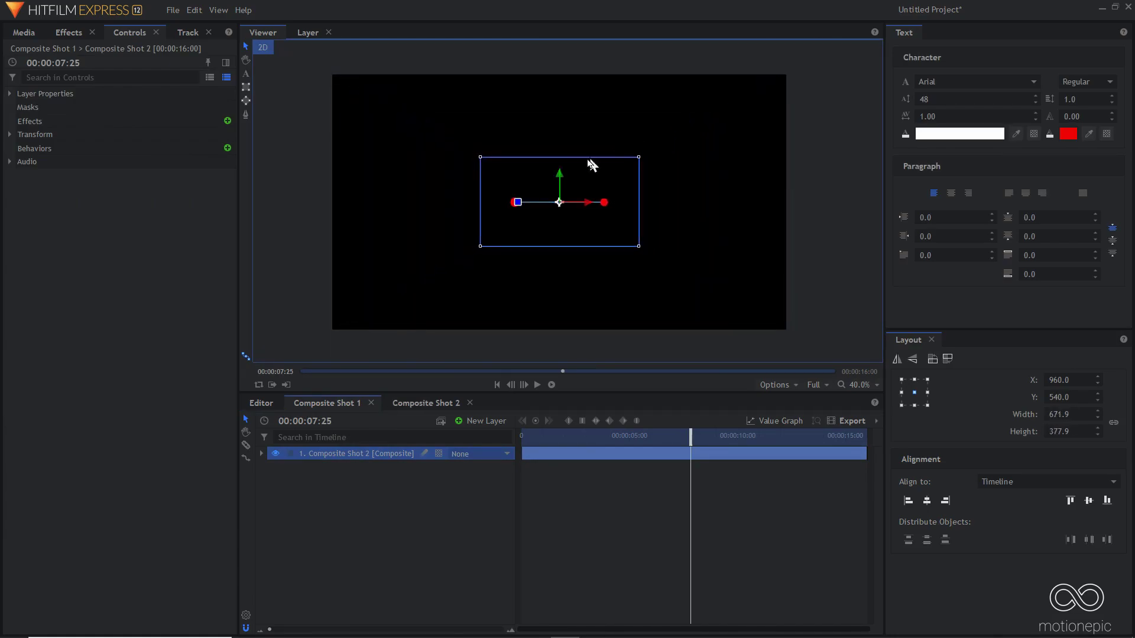
{"action": "left_click_drag", "start_coordinate": [562, 178], "coordinate": [563, 261]}
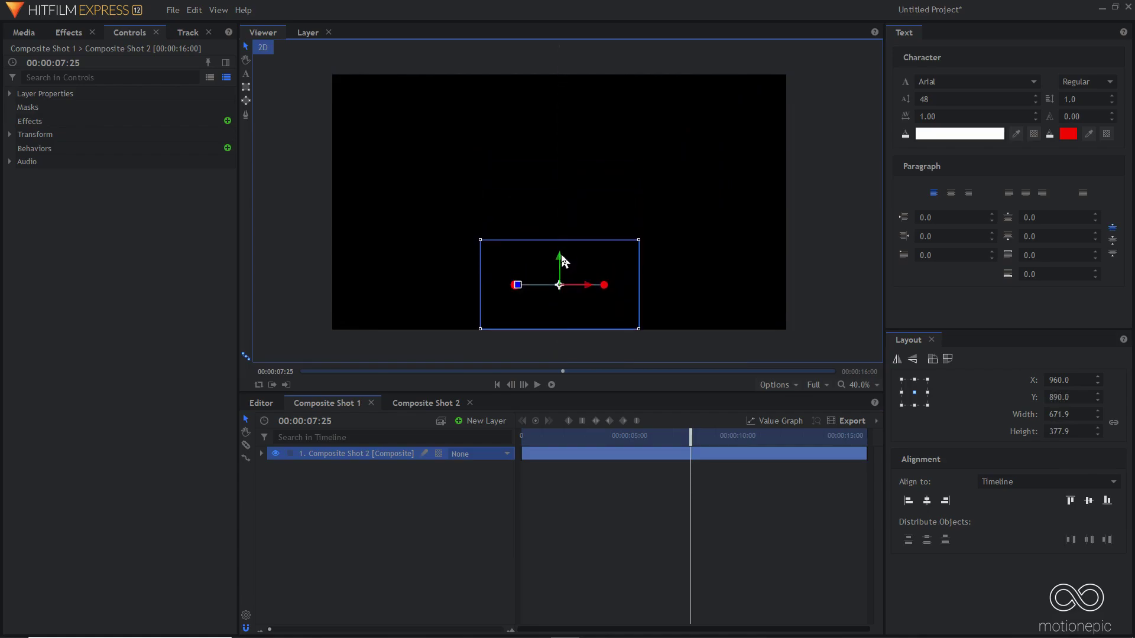
- Duplicate the Composite Shot 2 layer and move the copy straight up to Y 790
{"action": "left_click", "coordinate": [373, 452]}
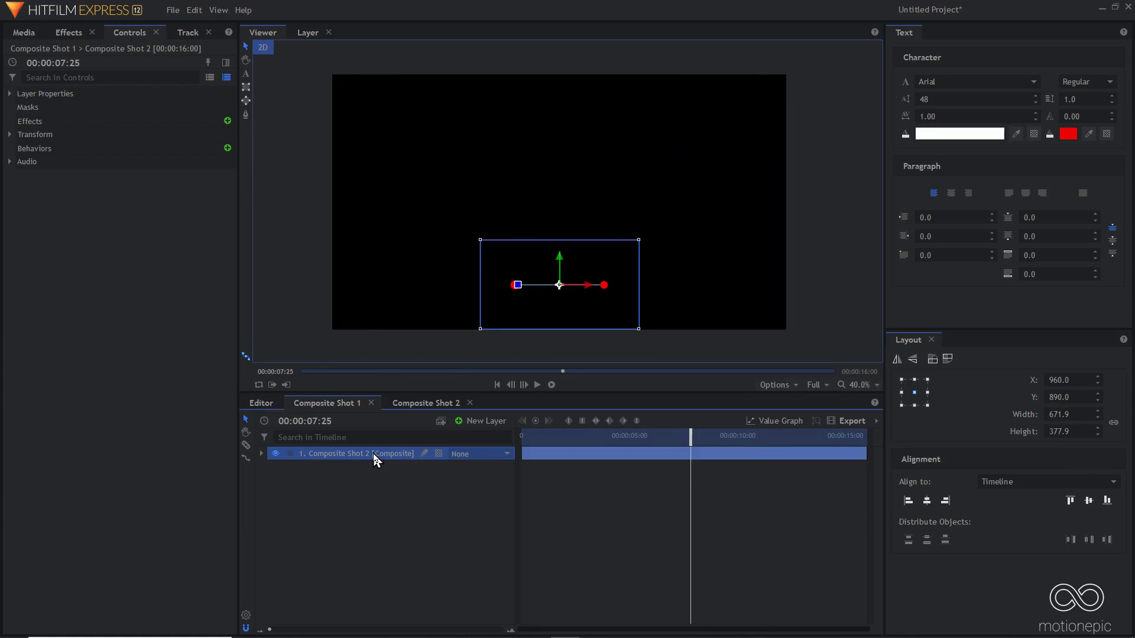
{"action": "key", "text": "ctrl+d"}
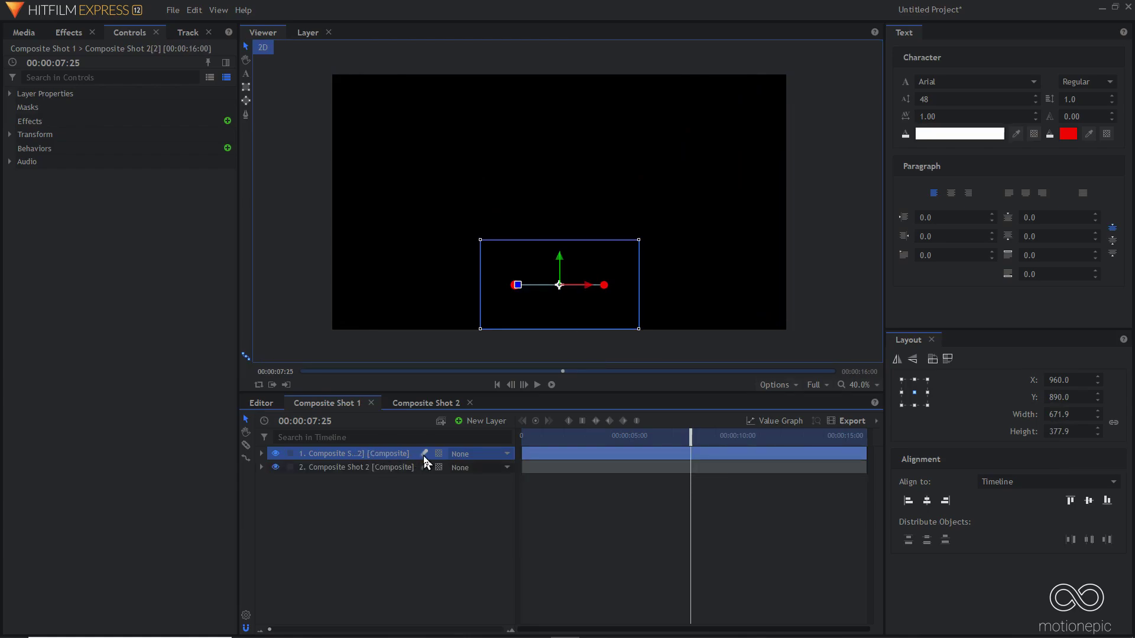
{"action": "key", "text": "shift+Up"}
{"action": "key", "text": "shift+Up"}
{"action": "key", "text": "shift+Up"}
{"action": "key", "text": "shift+Up"}
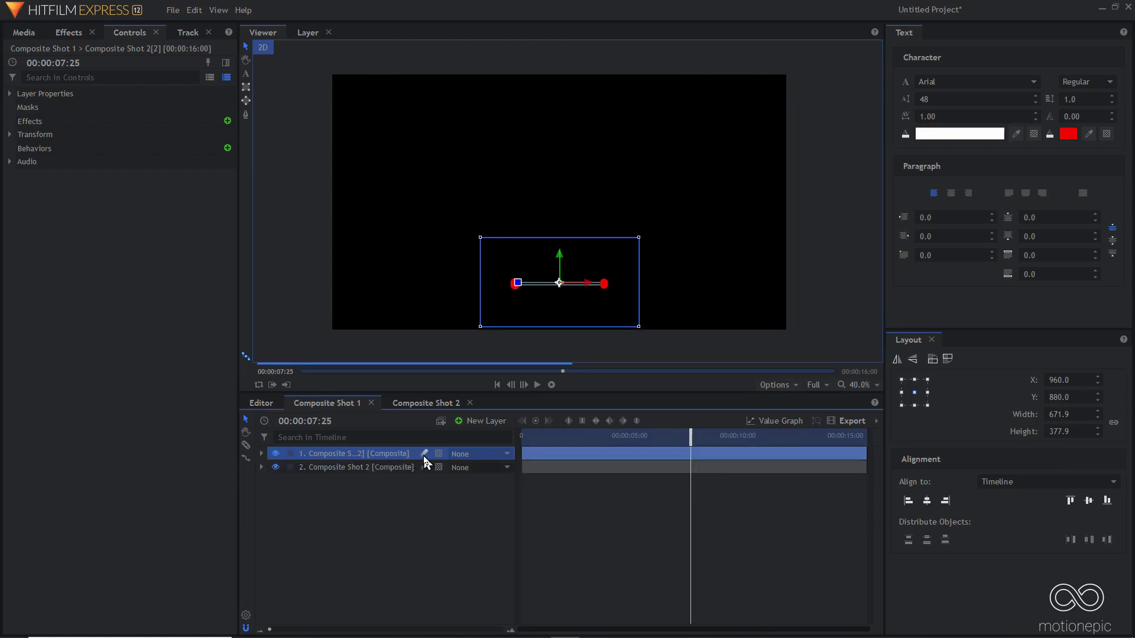
{"action": "key", "text": "shift+Down"}
{"action": "key", "text": "shift+Down"}
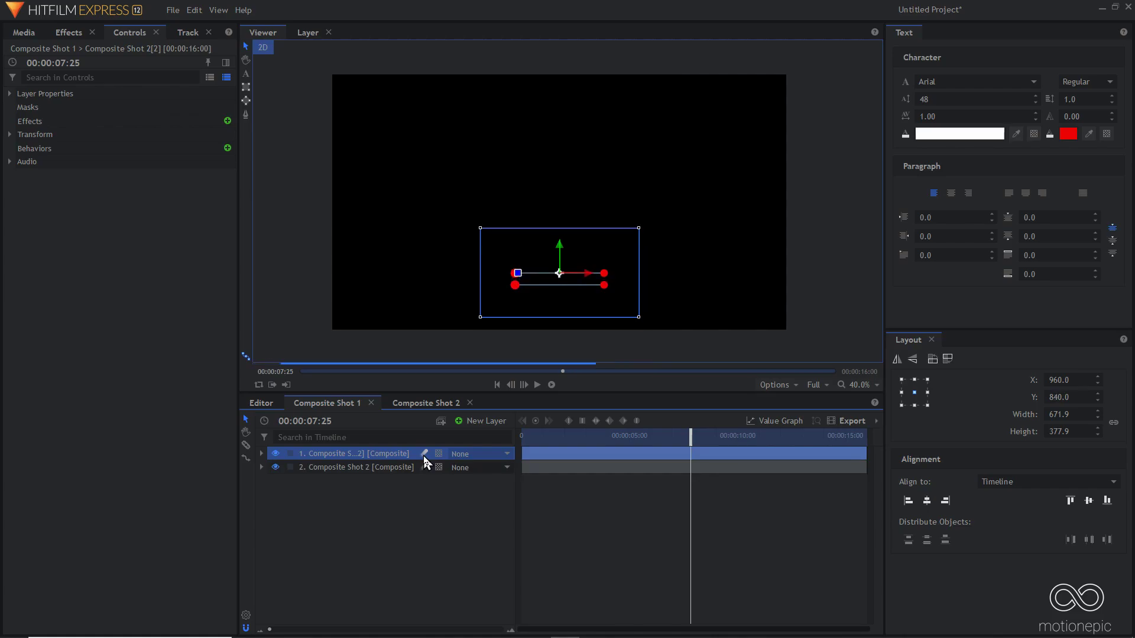
{"action": "key", "text": "shift+Down"}
{"action": "key", "text": "shift+Down"}
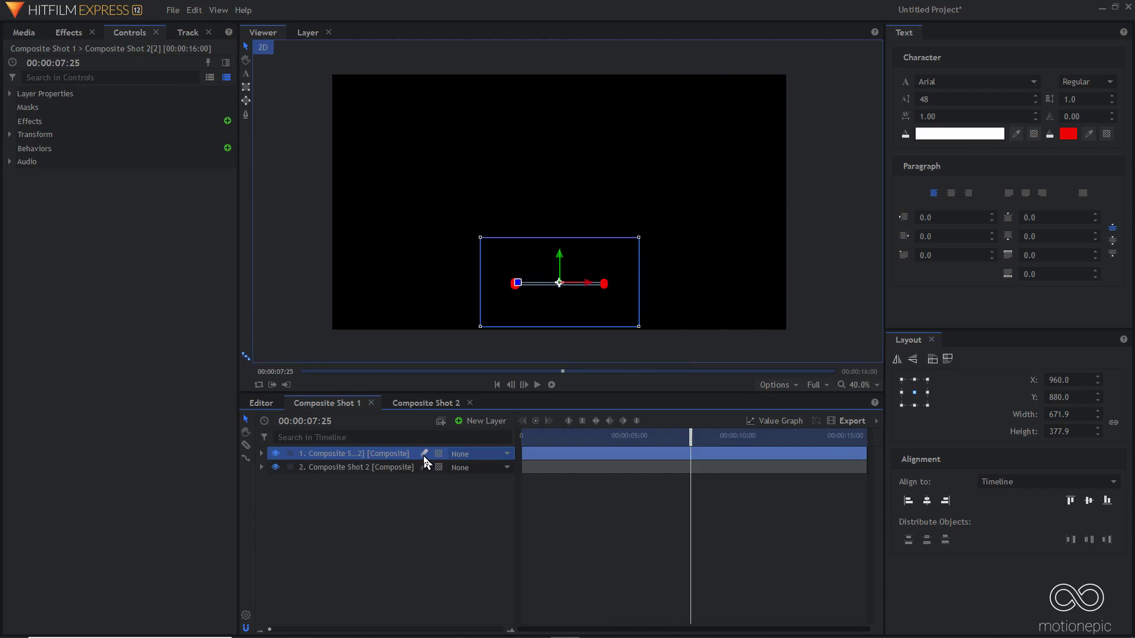
{"action": "key", "text": "shift+Up"}
{"action": "key", "text": "shift+Up"}
{"action": "key", "text": "shift+Up"}
{"action": "key", "text": "shift+Up"}
{"action": "key", "text": "shift+Up"}
{"action": "key", "text": "shift+Up"}
{"action": "key", "text": "shift+Up"}
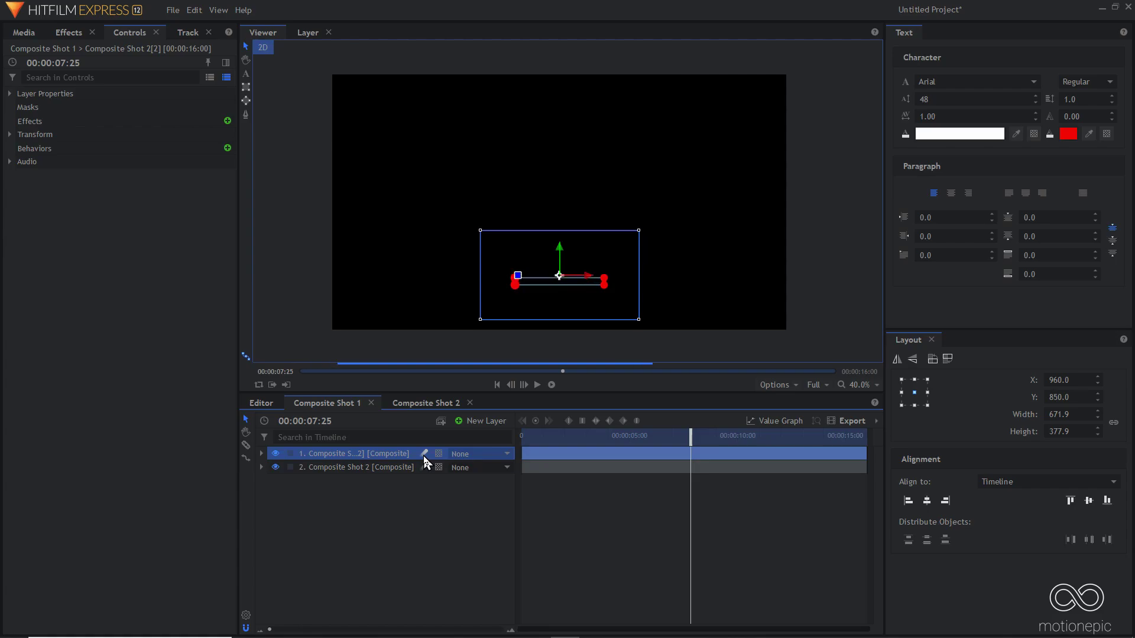
{"action": "key", "text": "shift+Up"}
{"action": "key", "text": "shift+Up"}
{"action": "key", "text": "shift+Up"}
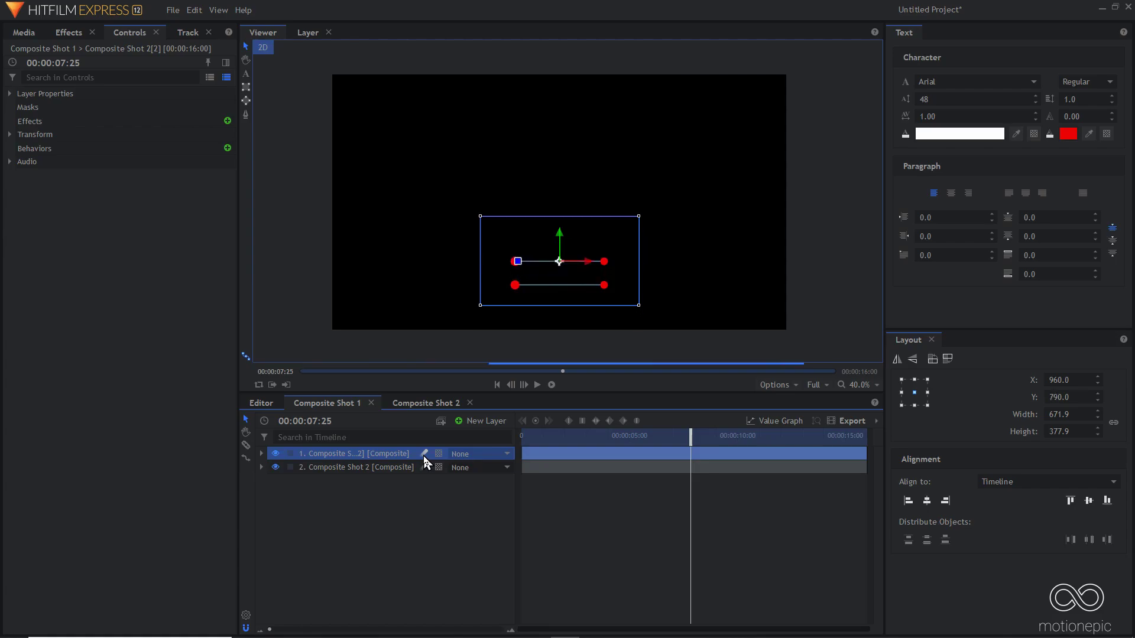
- Duplicate the upper copy to make a third line and move it straight up to Y 690
{"action": "key", "text": "ctrl+d"}
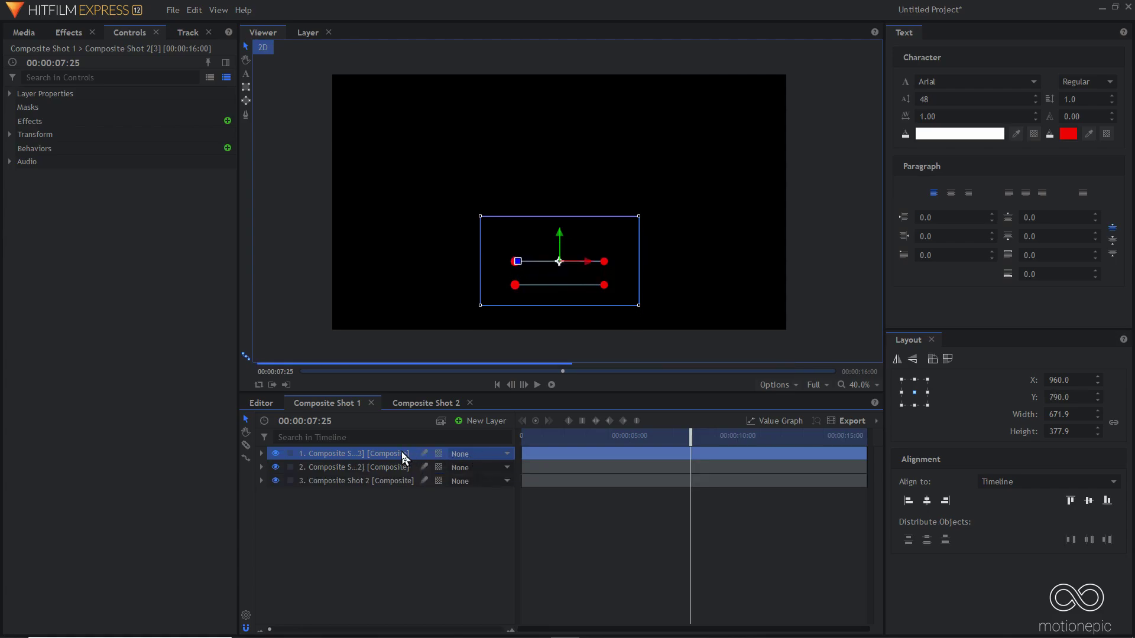
{"action": "key", "text": "ctrl+d"}
{"action": "key", "text": "shift+Up"}
{"action": "key", "text": "shift+Up"}
{"action": "key", "text": "shift+Up"}
{"action": "key", "text": "shift+Up"}
{"action": "key", "text": "shift+Up"}
{"action": "key", "text": "shift+Up"}
{"action": "key", "text": "shift+Up"}
{"action": "key", "text": "shift+Up"}
{"action": "key", "text": "shift+Up"}
{"action": "key", "text": "shift+Up"}
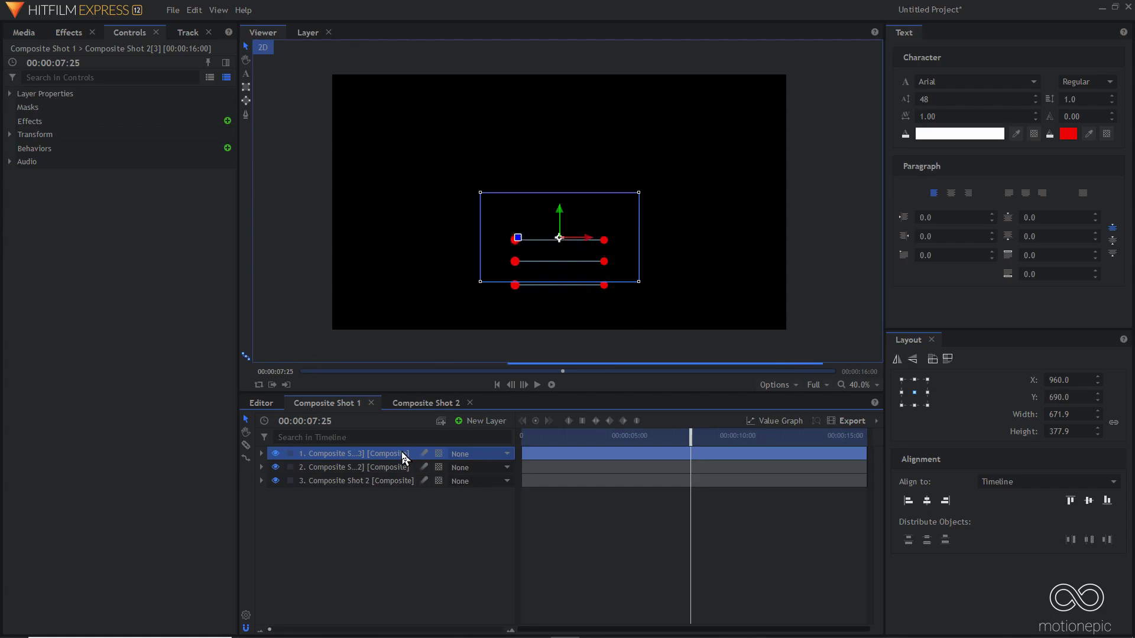
- Duplicate the third line's layer and move the new copy up by about 100 pixels as the fourth line
{"action": "key", "text": "ctrl+d"}
{"action": "key", "text": "shift+Up"}
{"action": "key", "text": "shift+Up"}
{"action": "key", "text": "shift+Up"}
{"action": "key", "text": "shift+Up"}
{"action": "key", "text": "shift+Up"}
{"action": "key", "text": "shift+Up"}
{"action": "key", "text": "shift+Up"}
{"action": "key", "text": "shift+Up"}
{"action": "key", "text": "shift+Up"}
{"action": "key", "text": "shift+Up"}
- Duplicate the fourth line's layer and move the new copy up by about 90 pixels as the fifth line
{"action": "key", "text": "ctrl+d"}
{"action": "key", "text": "shift+Up"}
{"action": "key", "text": "shift+Up"}
{"action": "key", "text": "shift+Up"}
{"action": "key", "text": "shift+Up"}
{"action": "key", "text": "shift+Up"}
{"action": "key", "text": "shift+Up"}
{"action": "key", "text": "shift+Up"}
{"action": "key", "text": "shift+Up"}
{"action": "key", "text": "shift+Up"}
- Duplicate the fifth line's layer and move the new copy up to Y 410 as the sixth line
{"action": "key", "text": "ctrl+d"}
{"action": "key", "text": "shift+Up"}
{"action": "key", "text": "shift+Up"}
{"action": "key", "text": "shift+Up"}
{"action": "key", "text": "shift+Up"}
{"action": "key", "text": "shift+Up"}
{"action": "key", "text": "shift+Up"}
{"action": "key", "text": "shift+Up"}
{"action": "key", "text": "shift+Up"}
{"action": "key", "text": "shift+Up"}
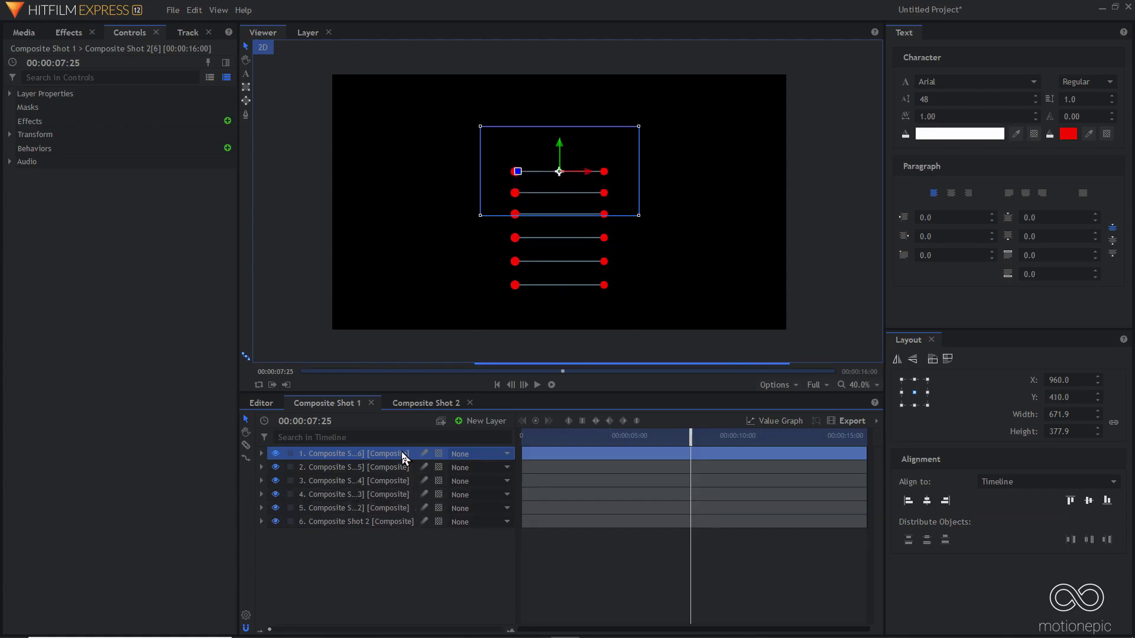
- Add a seventh and an eighth line by duplicating the topmost layer, evenly spaced upward with the eighth at Y 210, and deselect all layers
{"action": "key", "text": "ctrl+d"}
{"action": "key", "text": "shift+Up"}
{"action": "key", "text": "shift+Up"}
{"action": "key", "text": "shift+Up"}
{"action": "key", "text": "shift+Up"}
{"action": "key", "text": "shift+Up"}
{"action": "key", "text": "shift+Up"}
{"action": "key", "text": "shift+Up"}
{"action": "key", "text": "shift+Up"}
{"action": "key", "text": "shift+Up"}
{"action": "key", "text": "shift+Up"}
{"action": "key", "text": "shift+Up"}
{"action": "key", "text": "shift+Up"}
{"action": "key", "text": "shift+Up"}
{"action": "key", "text": "shift+Up"}
{"action": "key", "text": "shift+Up"}
{"action": "key", "text": "shift+Up"}
{"action": "key", "text": "shift+Up"}
{"action": "key", "text": "shift+Up"}
{"action": "key", "text": "shift+Up"}
{"action": "key", "text": "shift+Up"}
{"action": "key", "text": "ctrl+shift+a"}
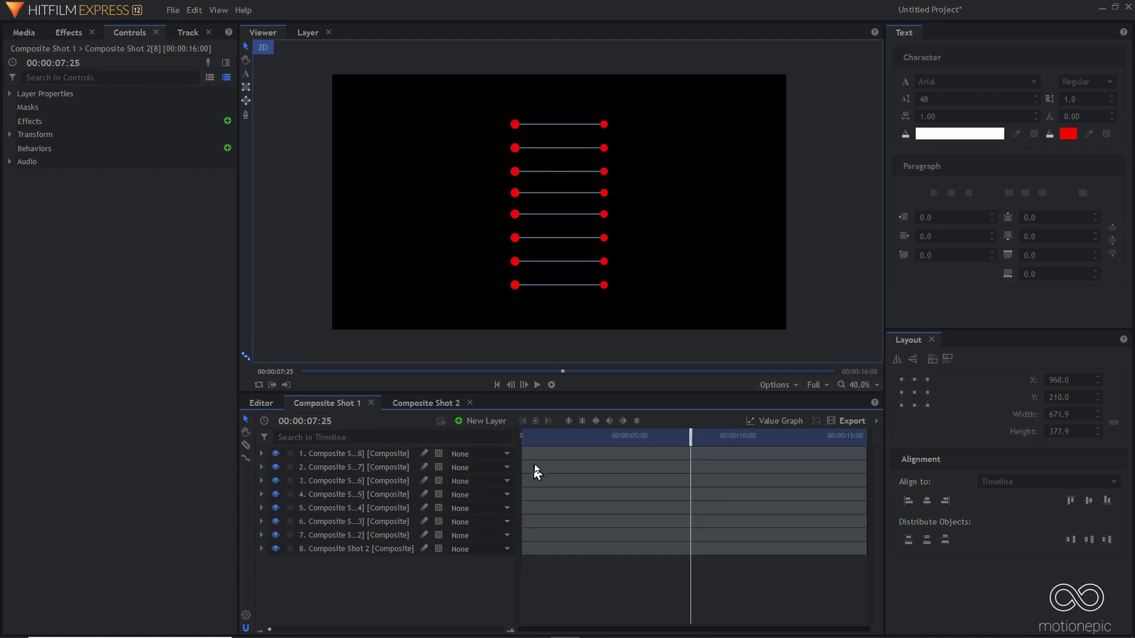
- Play the eight stacked lines from the start of the timeline and scrub through their motion
{"action": "left_click_drag", "start_coordinate": [540, 440], "coordinate": [505, 437]}
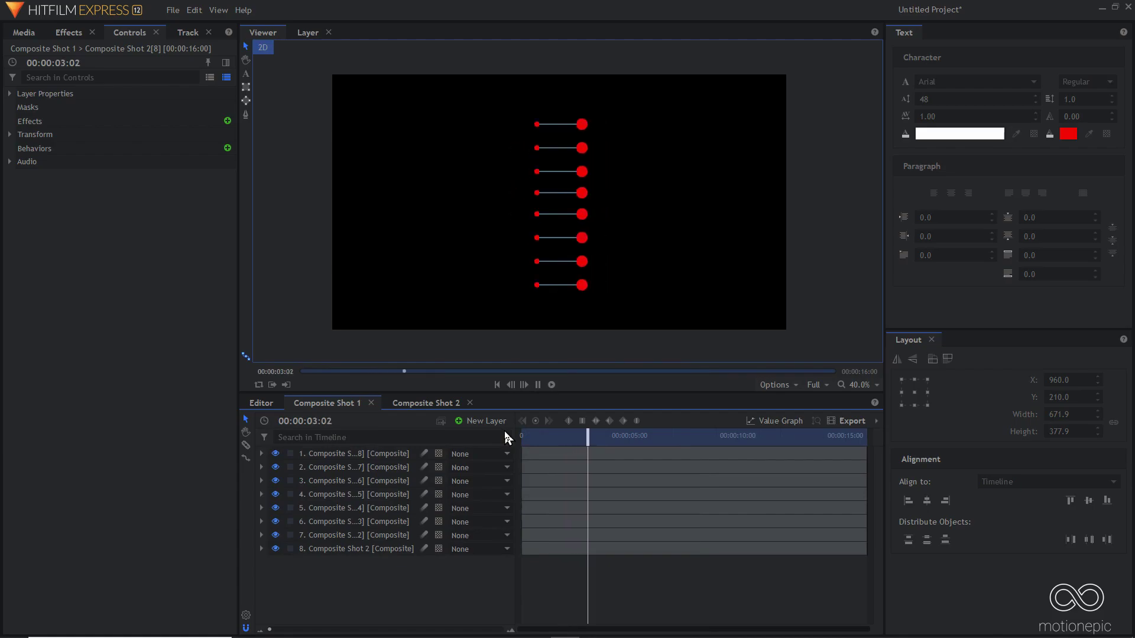
{"action": "key", "text": "space"}
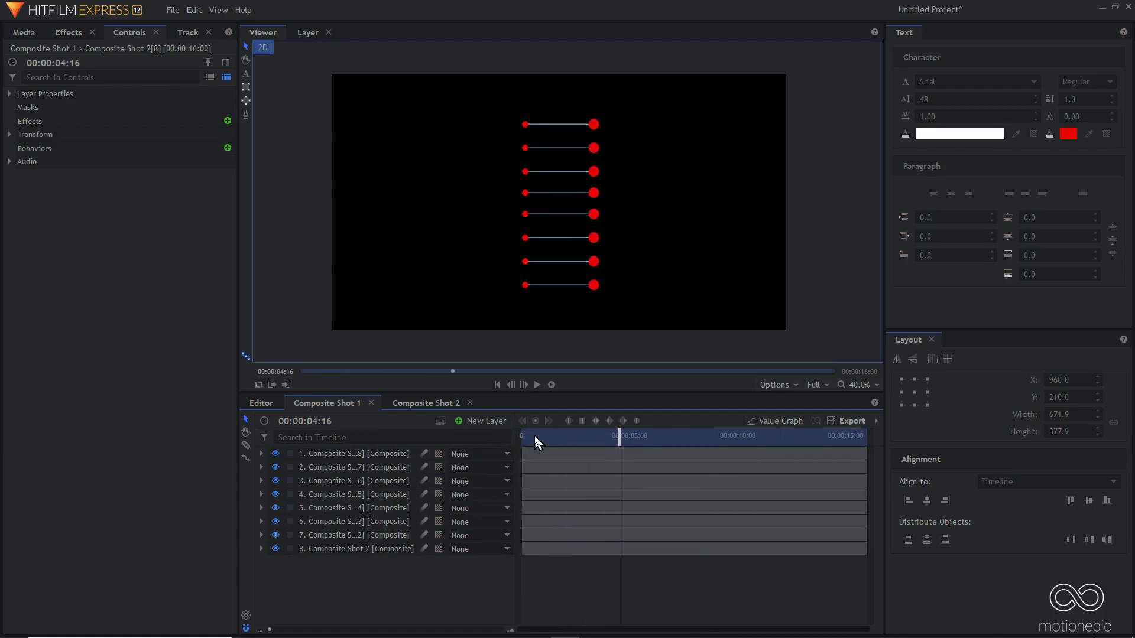
{"action": "left_click_drag", "start_coordinate": [535, 436], "coordinate": [576, 435]}
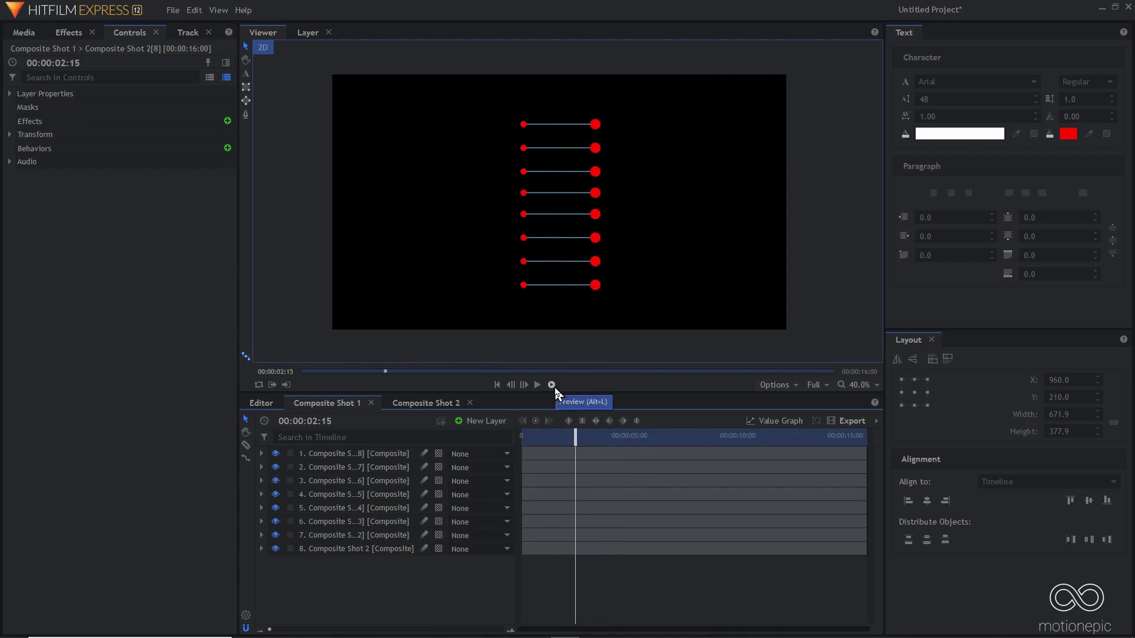
- Set the viewer's playback quality to Quick
{"action": "left_click", "coordinate": [782, 385]}
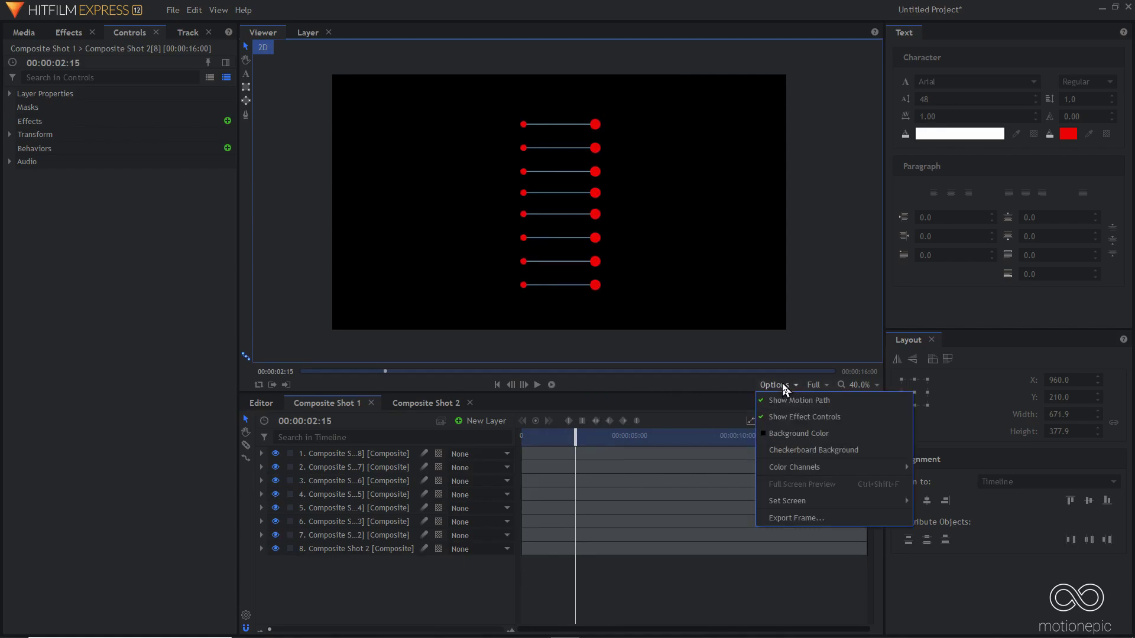
{"action": "left_click", "coordinate": [816, 385]}
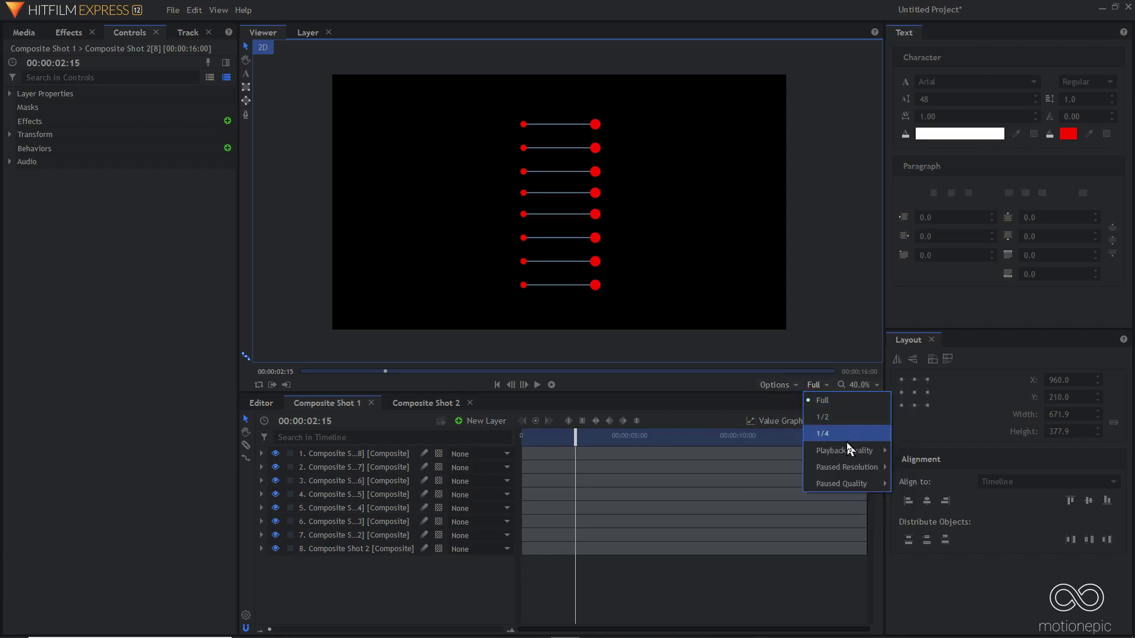
{"action": "mouse_move", "coordinate": [850, 452]}
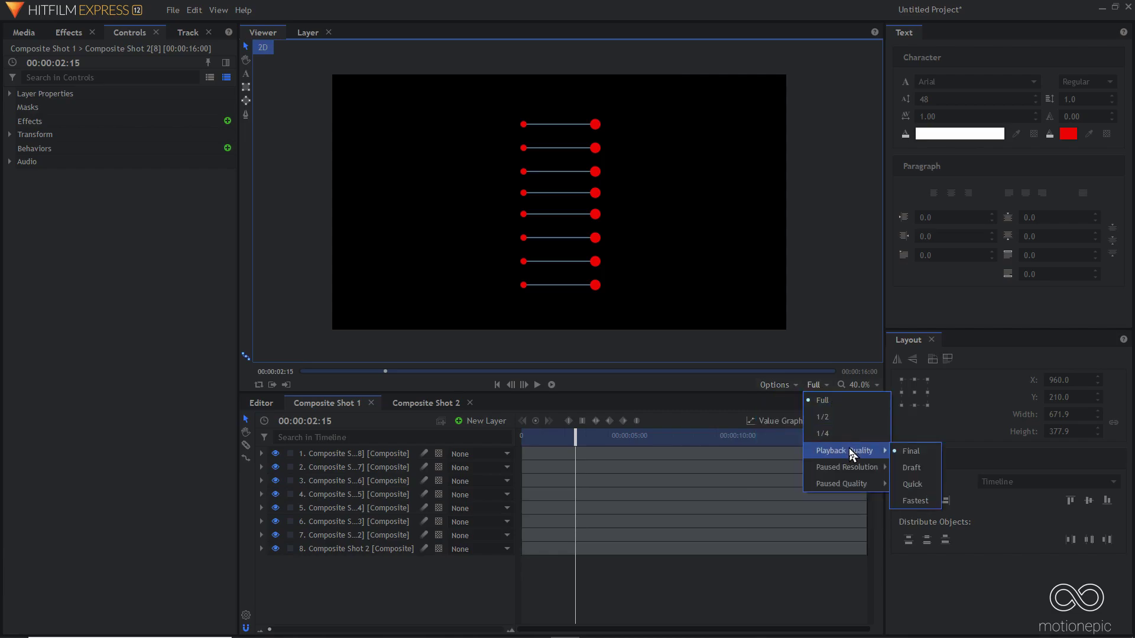
{"action": "left_click", "coordinate": [911, 485]}
- Play back a few seconds of the stacked lines' animation to check the playback speed
{"action": "left_click", "coordinate": [536, 439]}
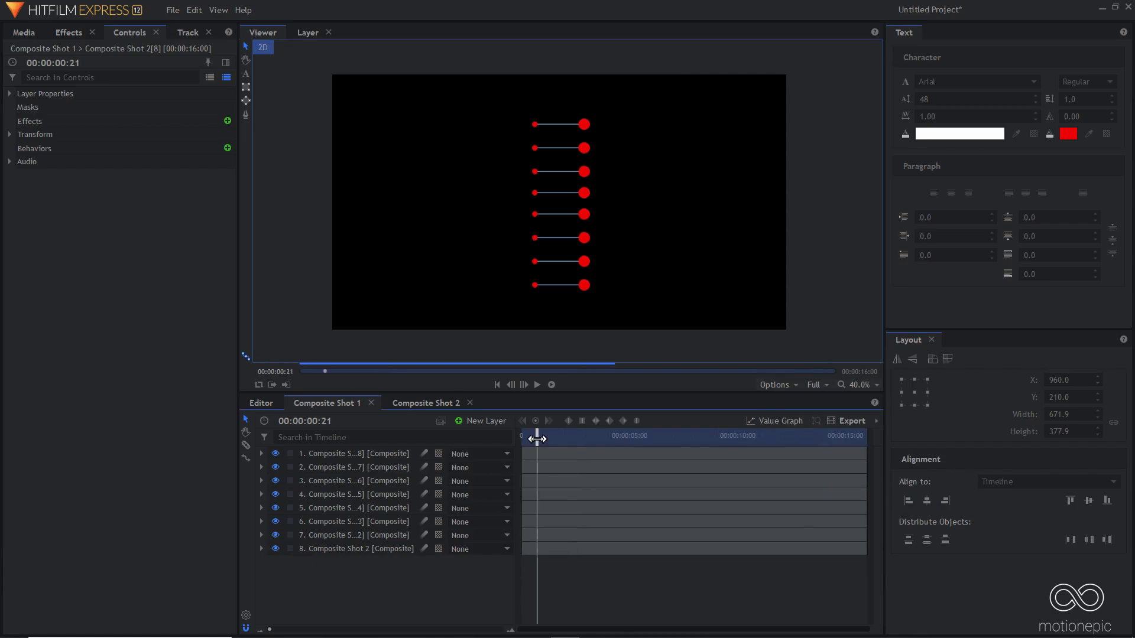
{"action": "key", "text": "space"}
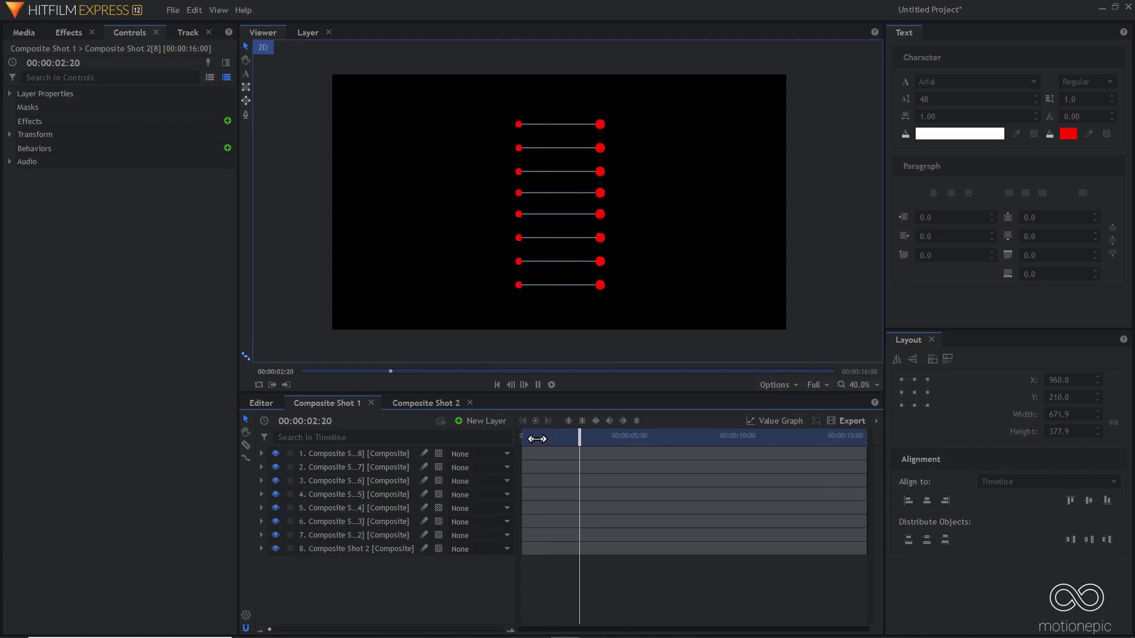
{"action": "key", "text": "space"}
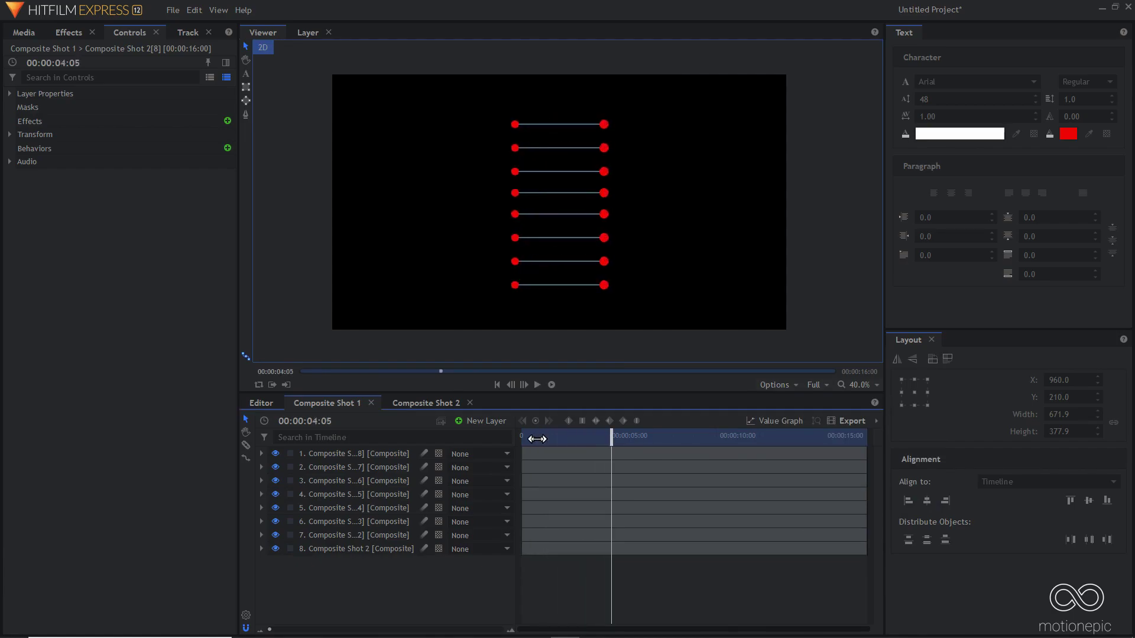
- From the start of the timeline, stagger the seven duplicate layers into an even staircase, each starting about 10 frames after the layer below
{"action": "left_click_drag", "start_coordinate": [534, 438], "coordinate": [518, 439]}
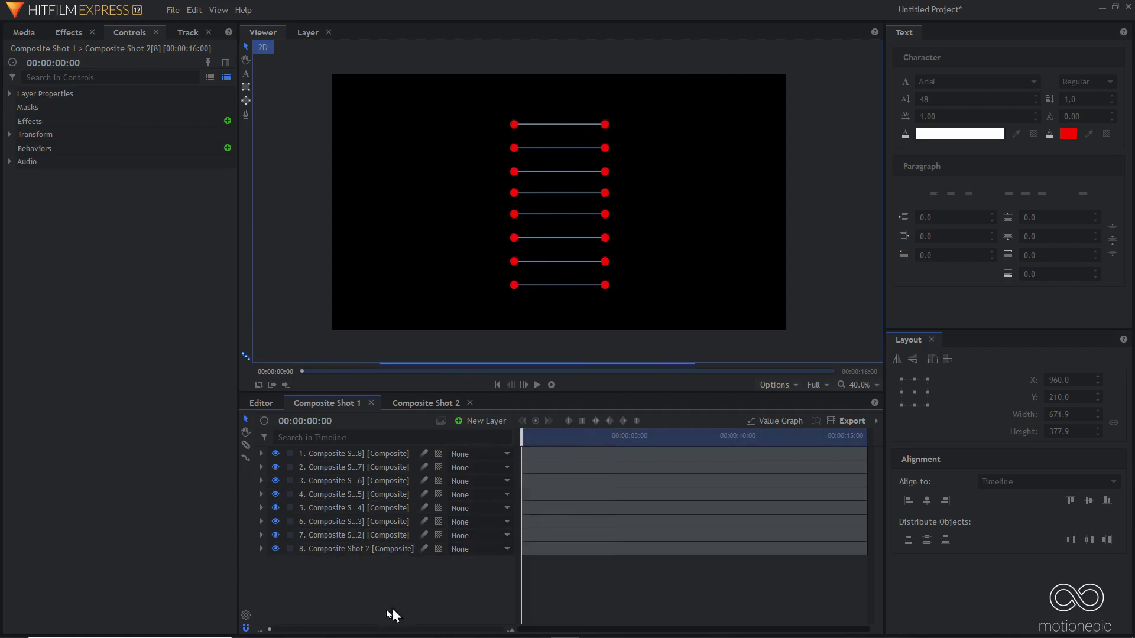
{"action": "mouse_move", "coordinate": [290, 631]}
{"action": "left_mouse_down"}
{"action": "mouse_move", "coordinate": [327, 631]}
{"action": "mouse_move", "coordinate": [295, 631]}
{"action": "left_mouse_up"}
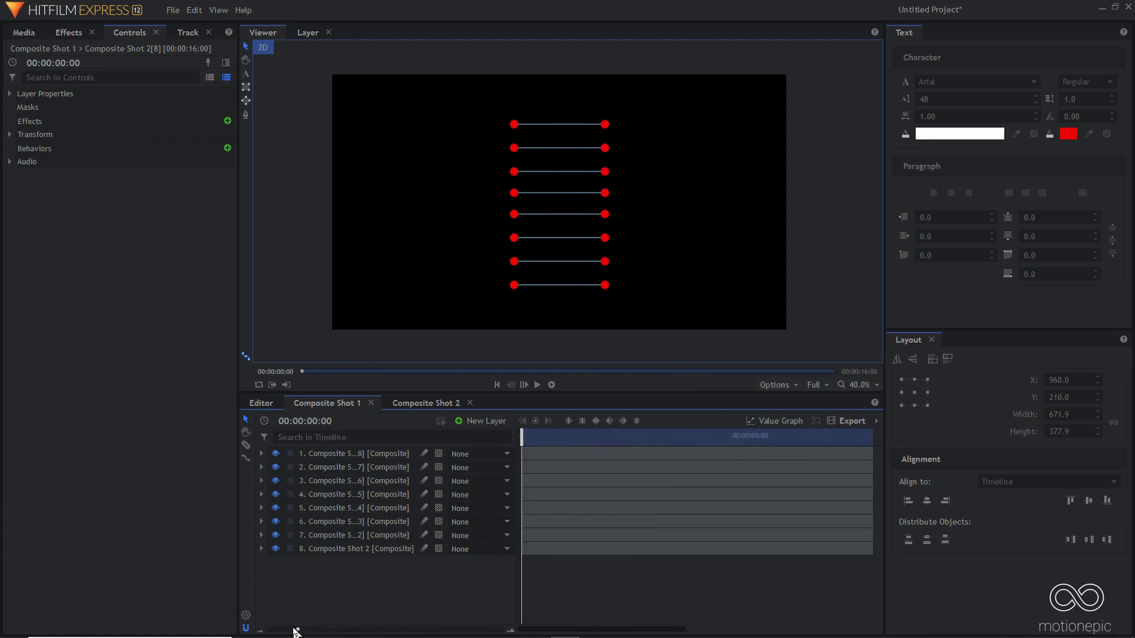
{"action": "left_click", "coordinate": [361, 534]}
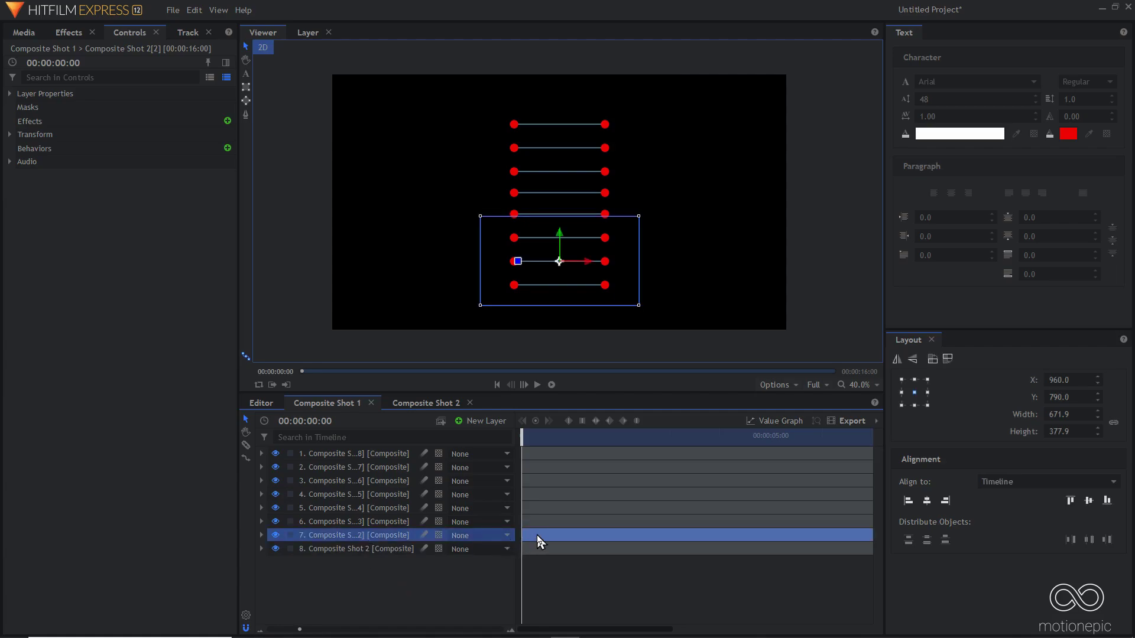
{"action": "left_click_drag", "start_coordinate": [536, 535], "coordinate": [547, 505]}
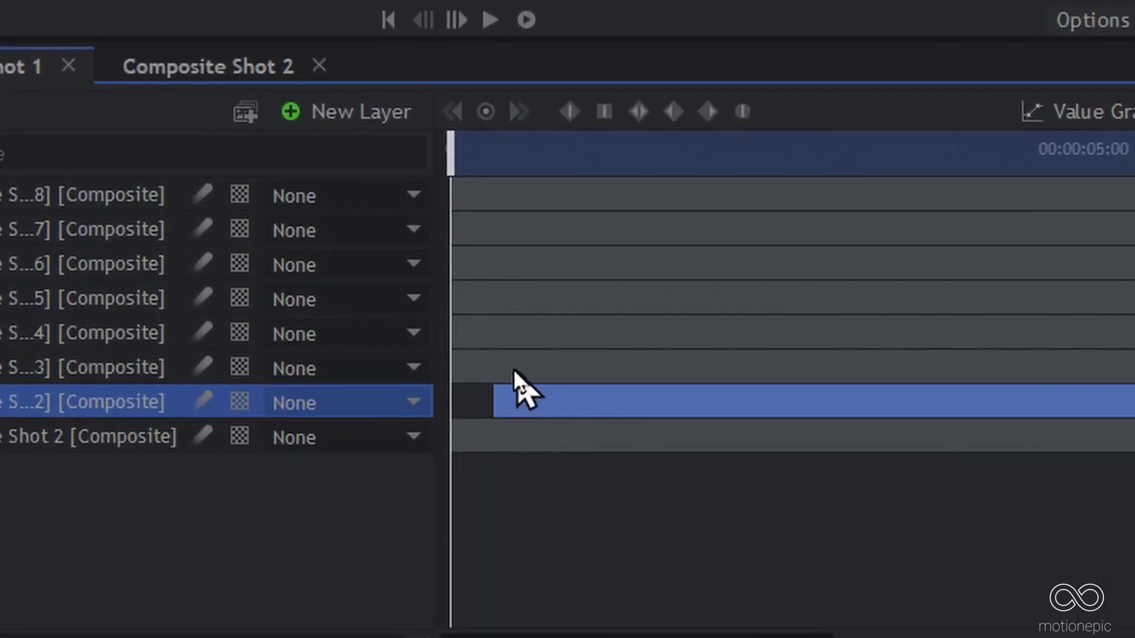
{"action": "left_click_drag", "start_coordinate": [501, 370], "coordinate": [577, 363]}
{"action": "left_click_drag", "start_coordinate": [524, 338], "coordinate": [565, 329]}
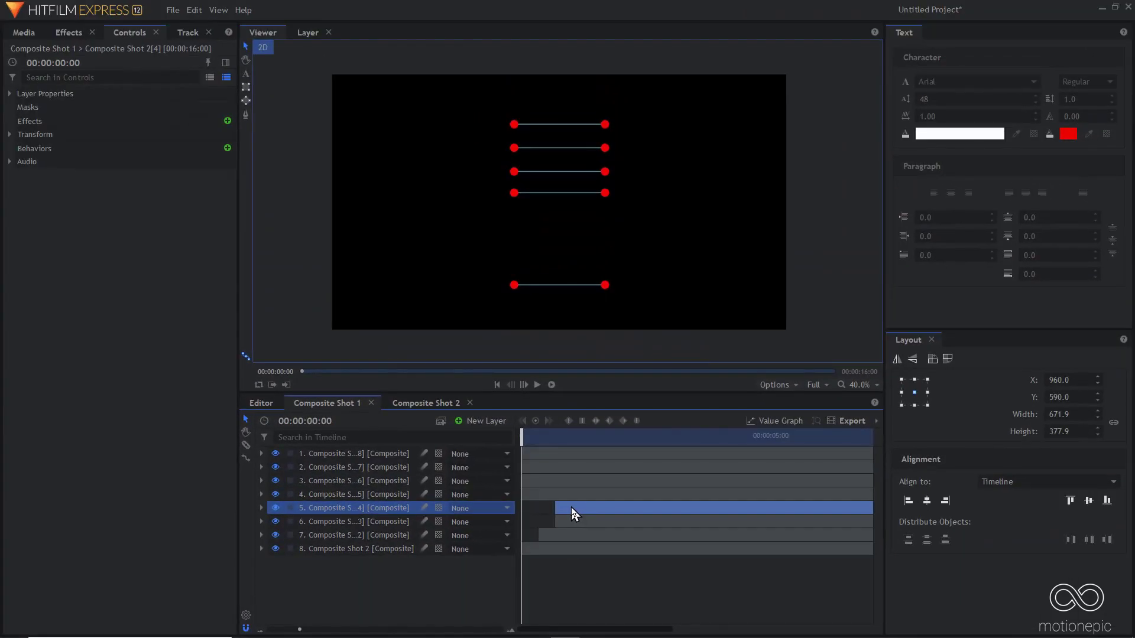
{"action": "left_click_drag", "start_coordinate": [570, 507], "coordinate": [633, 480]}
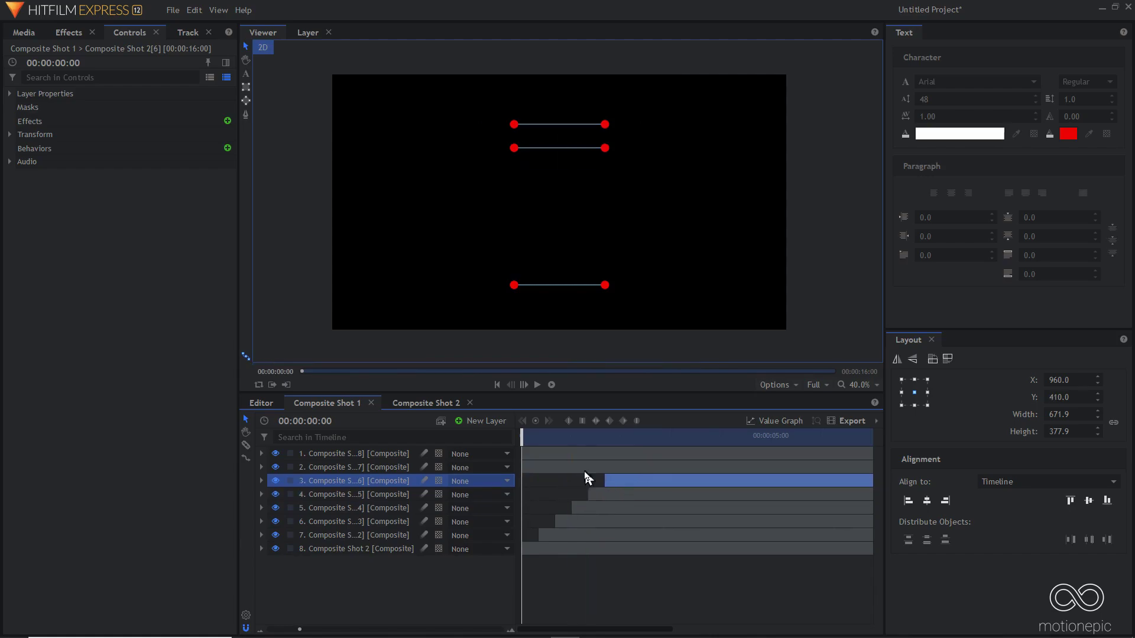
{"action": "left_click_drag", "start_coordinate": [529, 467], "coordinate": [629, 468]}
{"action": "left_click_drag", "start_coordinate": [570, 454], "coordinate": [687, 458]}
- Play the staggered lines and scrub back through the timeline to review the twisting motion
{"action": "key", "text": "space"}
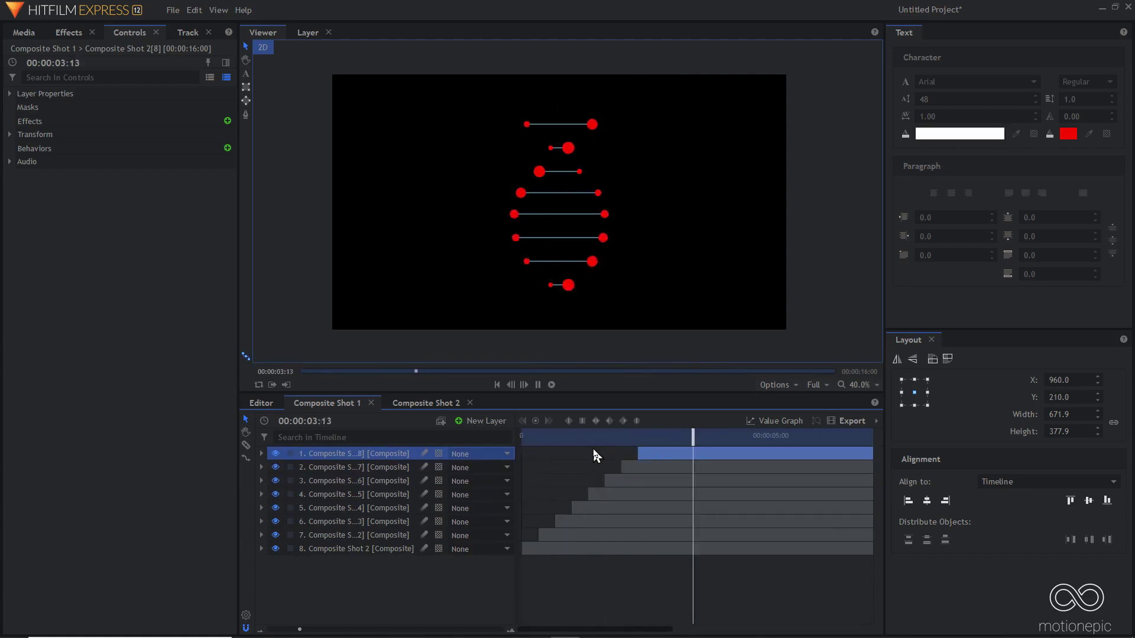
{"action": "key", "text": "space"}
{"action": "left_click_drag", "start_coordinate": [523, 438], "coordinate": [641, 438]}
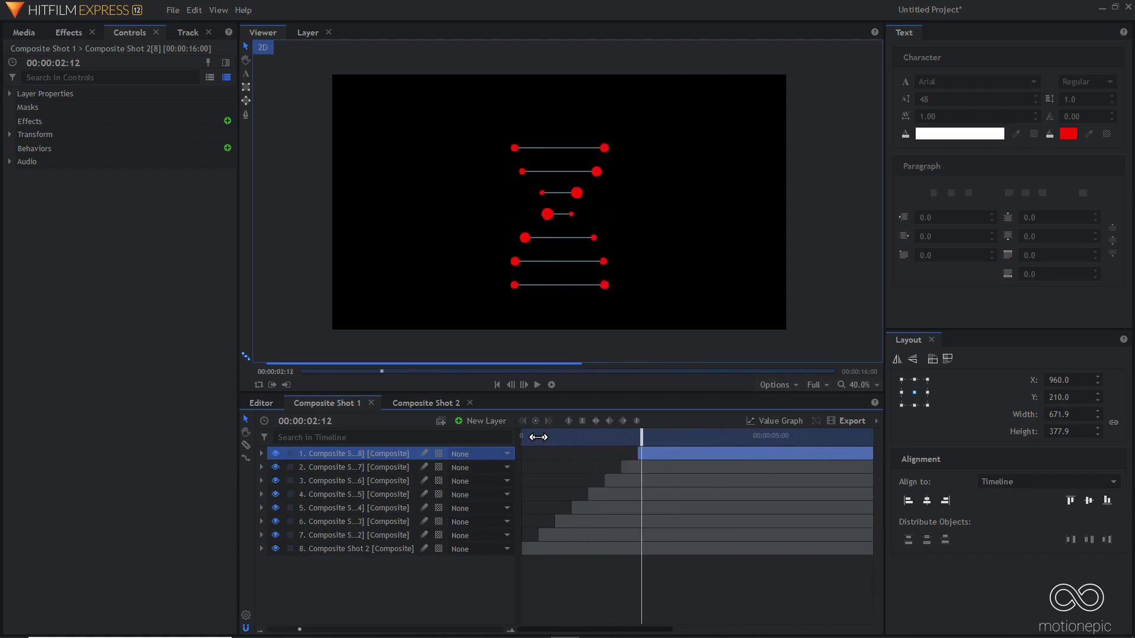
- Shift all eight layers earlier together so the topmost one begins at about the start of the timeline, and deselect them
{"action": "key", "text": "ctrl+a"}
{"action": "left_click", "coordinate": [445, 569]}
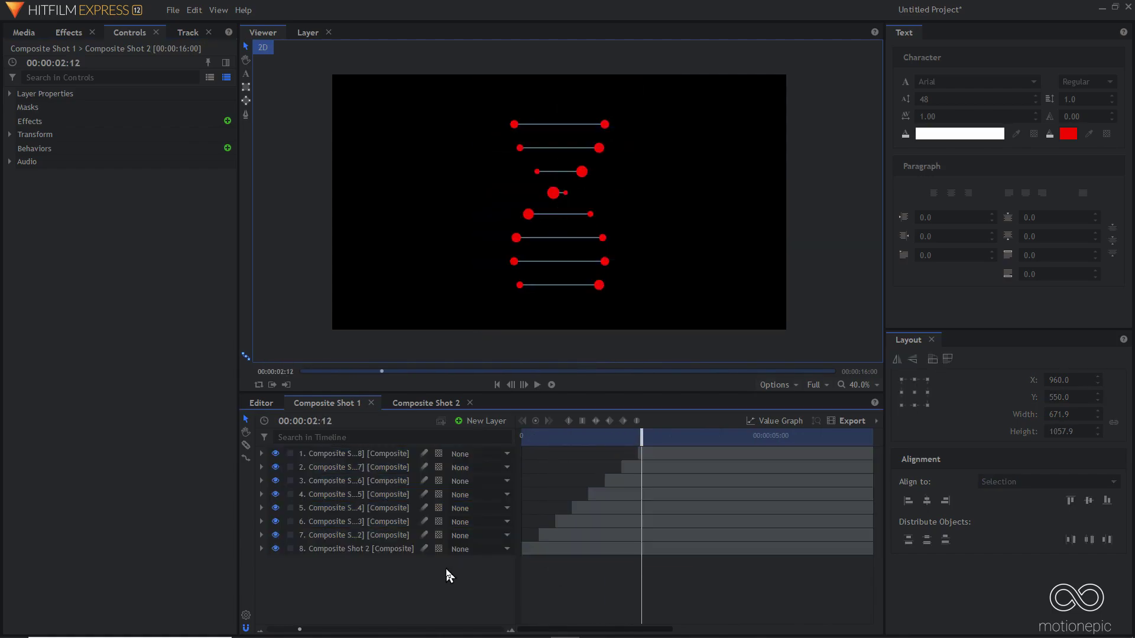
{"action": "left_click_drag", "start_coordinate": [446, 568], "coordinate": [424, 457]}
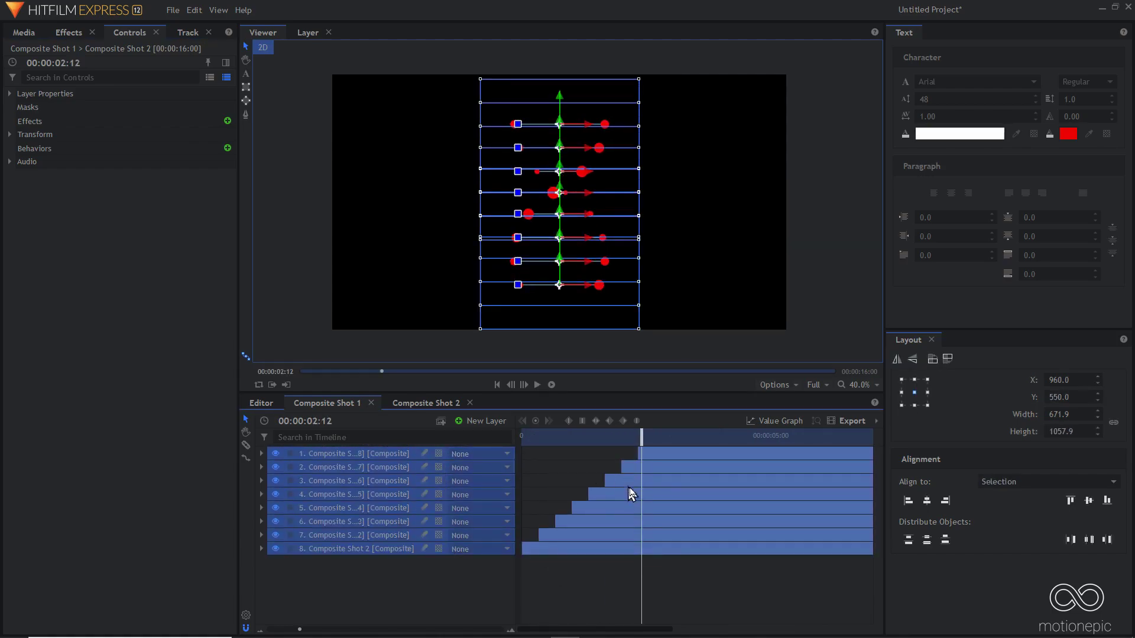
{"action": "left_click_drag", "start_coordinate": [616, 492], "coordinate": [501, 493]}
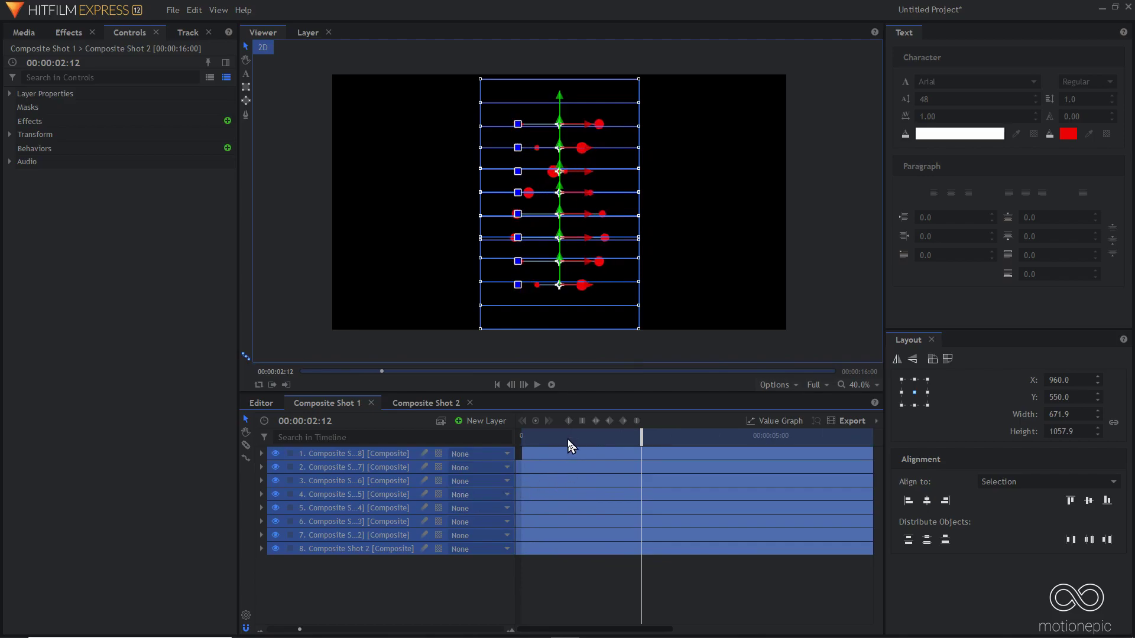
{"action": "left_click", "coordinate": [410, 583]}
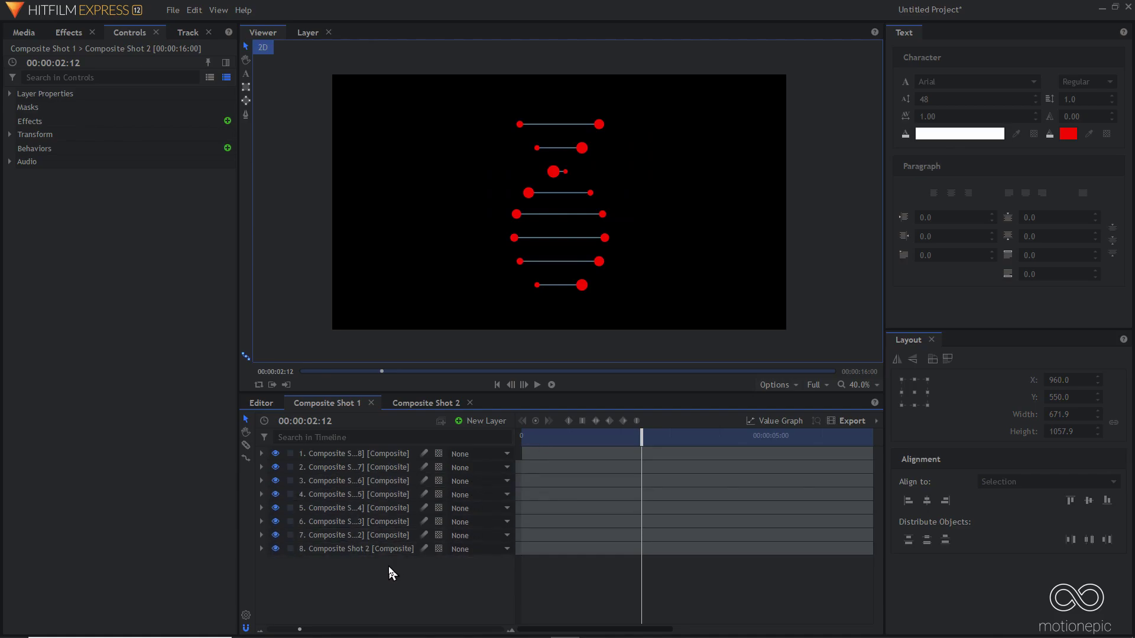
- Group all eight layers into a new composite shot named Composite Shot 3 and return to Composite Shot 1
{"action": "left_click_drag", "start_coordinate": [388, 566], "coordinate": [377, 452]}
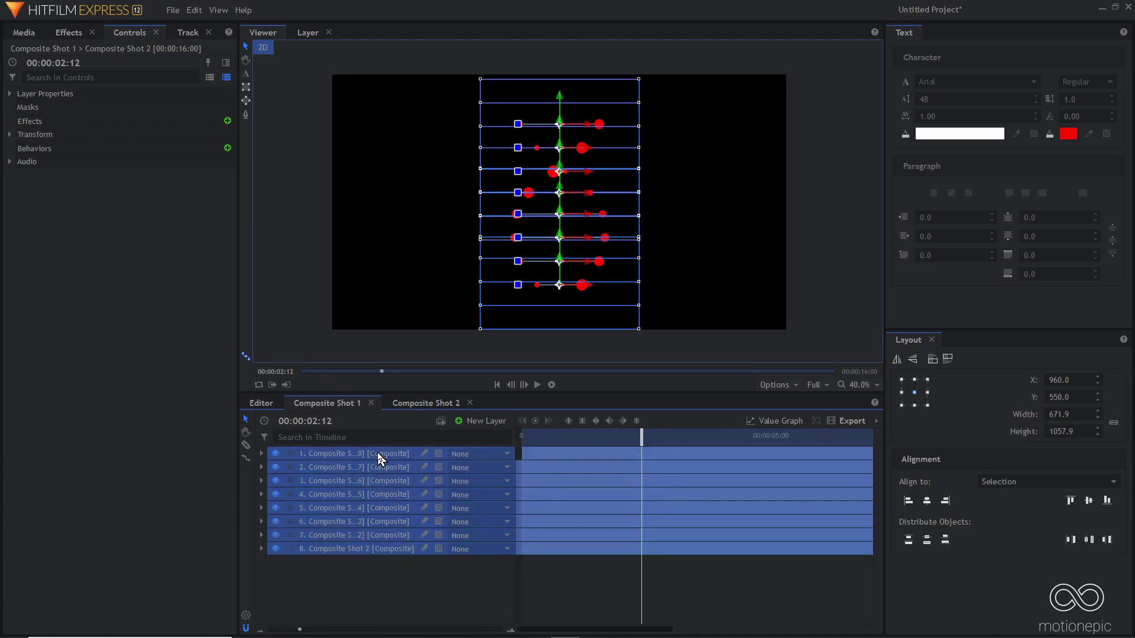
{"action": "key", "text": "ctrl+shift+c"}
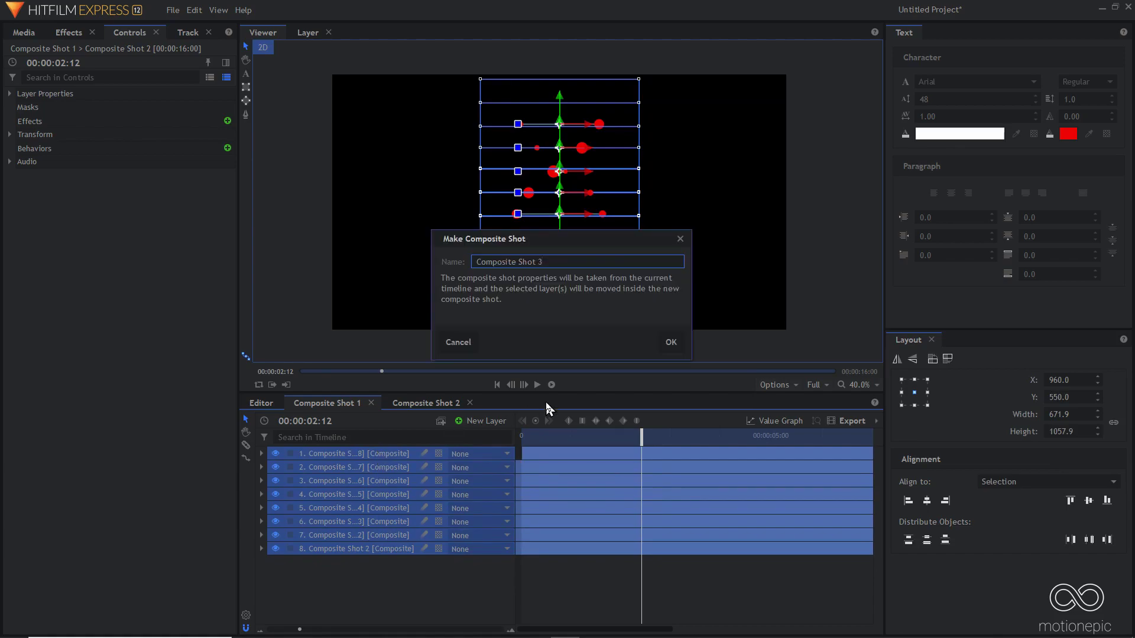
{"action": "left_click", "coordinate": [673, 347]}
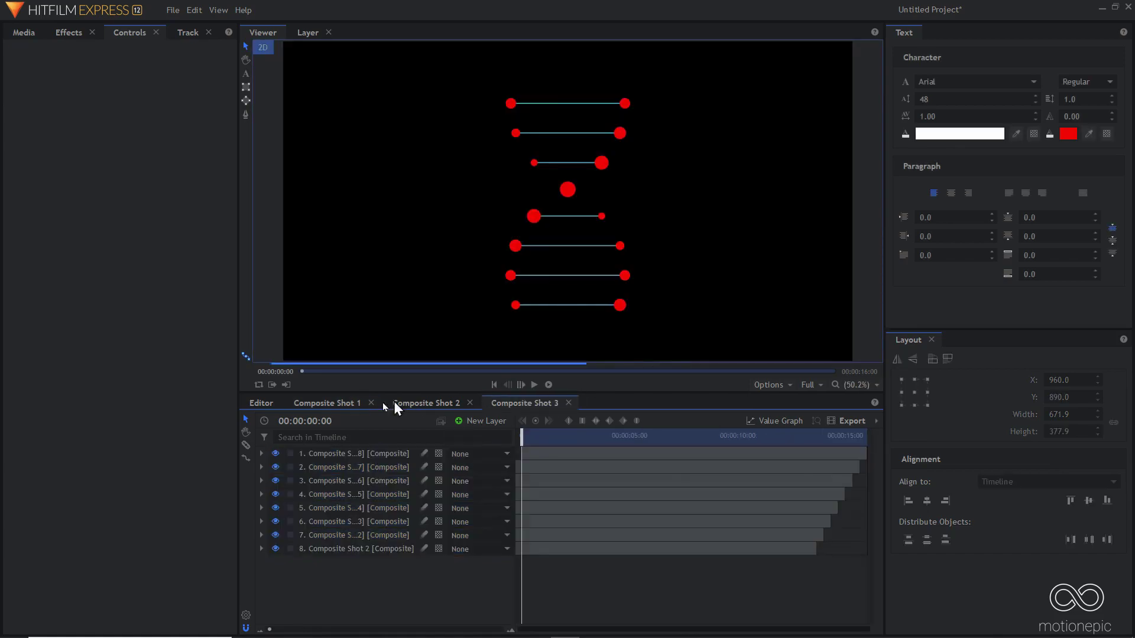
{"action": "left_click", "coordinate": [324, 402]}
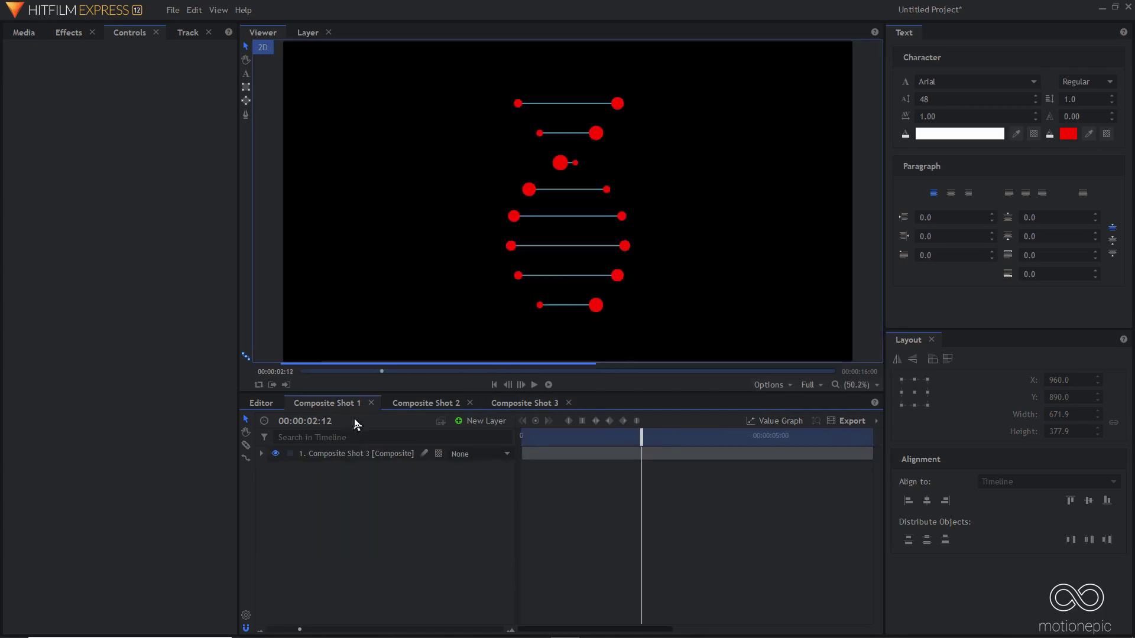
- Scale the Composite Shot 3 layer down to about 1197.5 by 673.6 and move it to the frame's lower centre at Y 742.5
{"action": "left_click", "coordinate": [362, 453]}
{"action": "scroll", "coordinate": [544, 287], "scroll_direction": "down", "scroll_amount": 1}
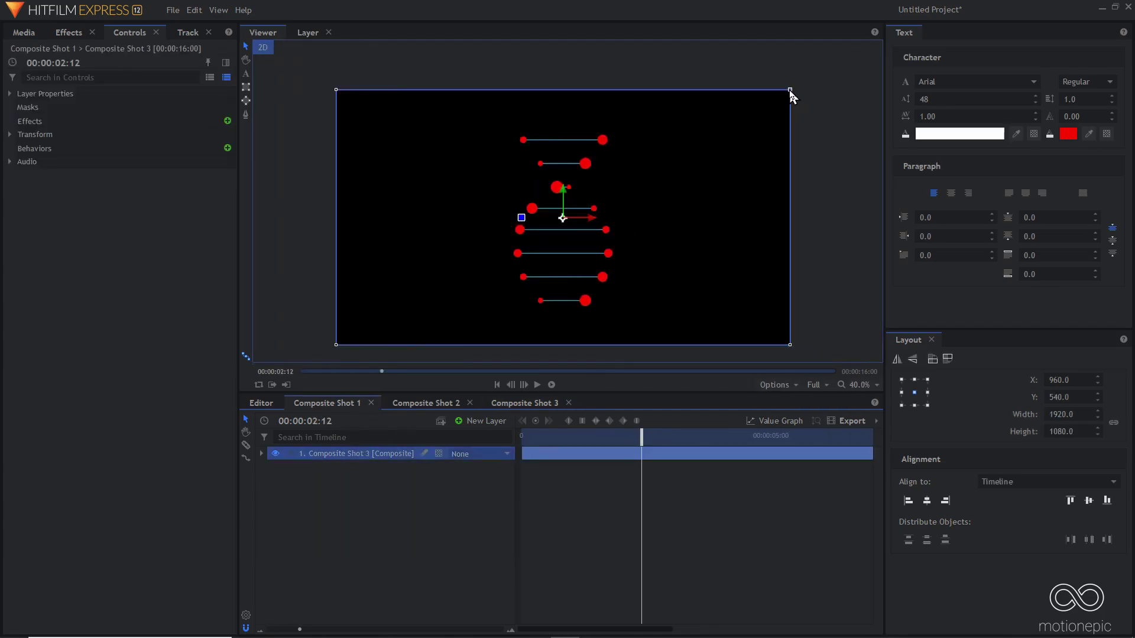
{"action": "left_click_drag", "start_coordinate": [789, 91], "coordinate": [703, 143]}
{"action": "left_click_drag", "start_coordinate": [561, 201], "coordinate": [553, 243]}
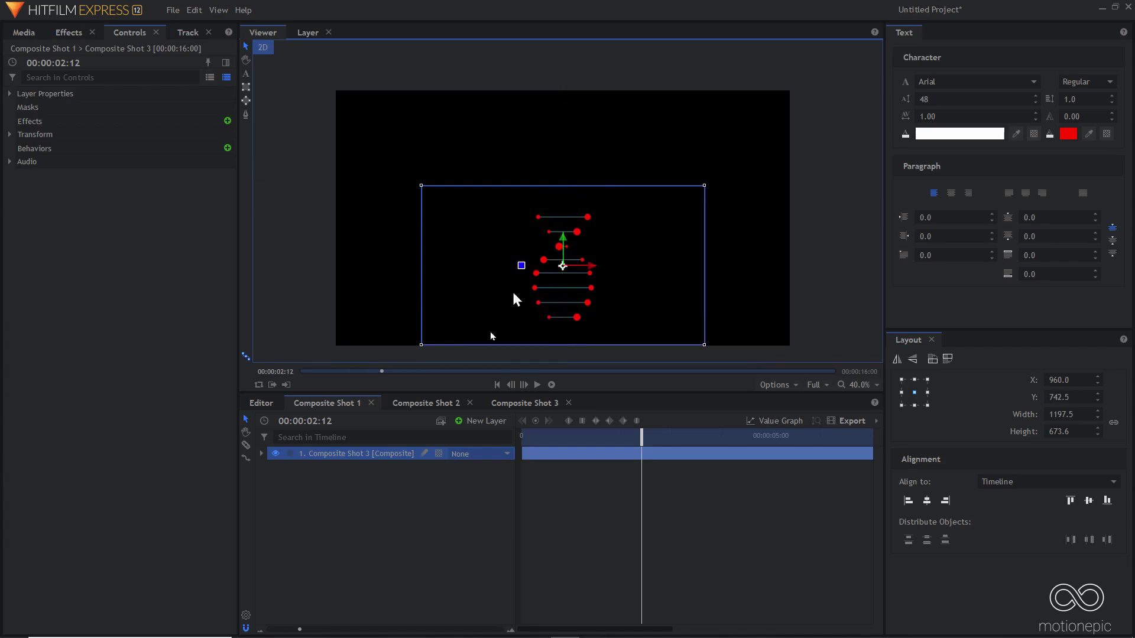
- Duplicate the Composite Shot 3 layer and place the copy above the original so both form one continuous, evenly spaced column
{"action": "key", "text": "ctrl+d"}
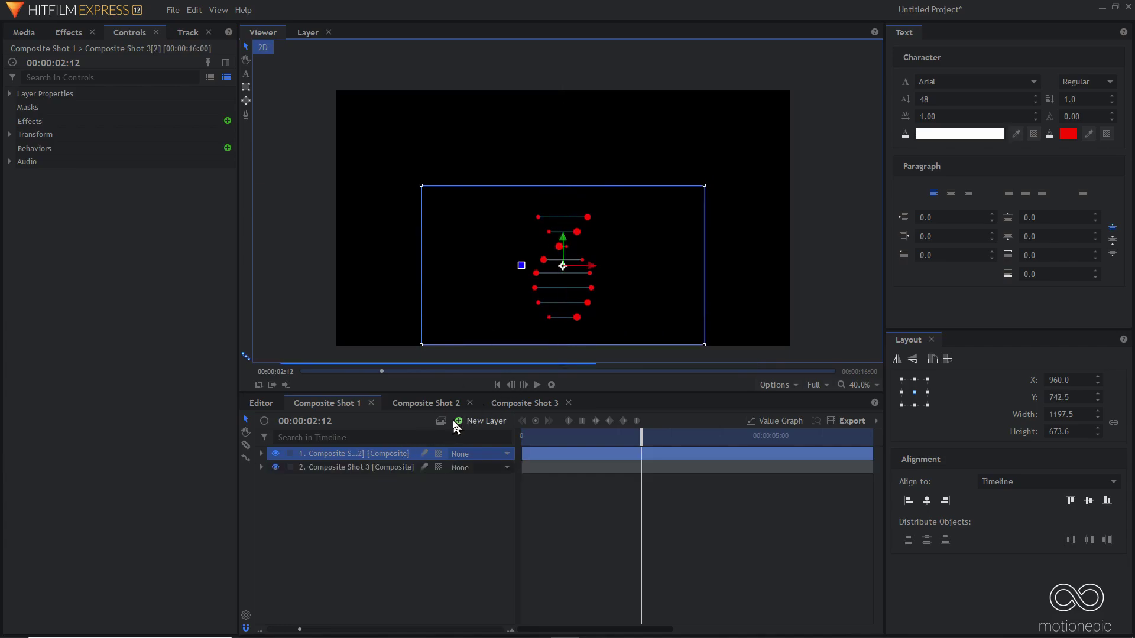
{"action": "left_click_drag", "start_coordinate": [565, 244], "coordinate": [563, 138]}
{"action": "left_click", "coordinate": [369, 470], "text": "ctrl"}
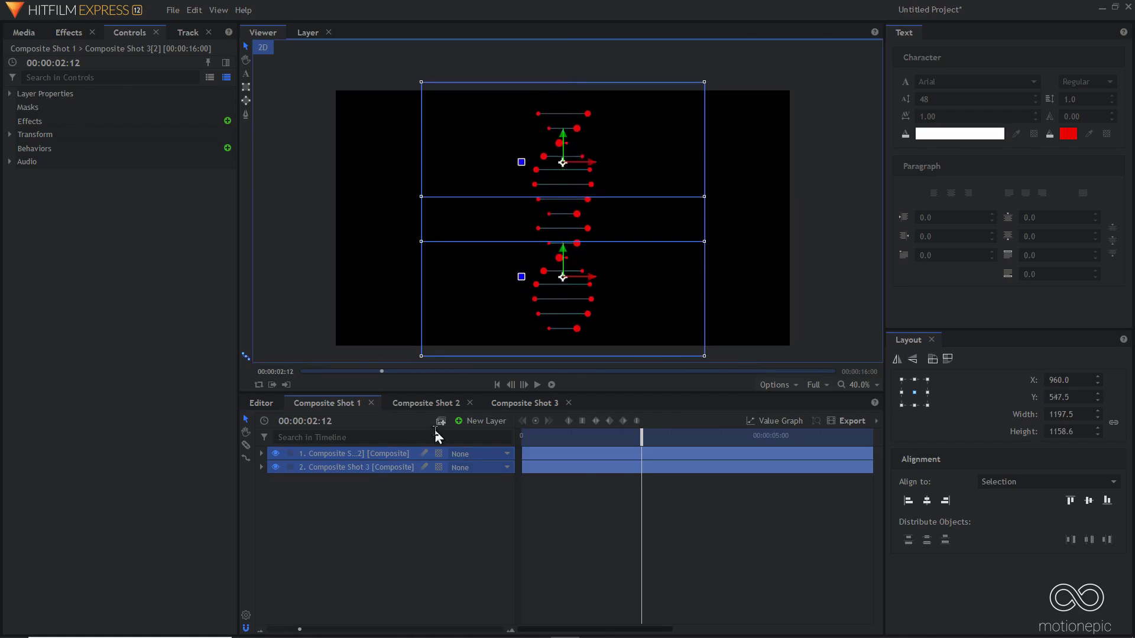
{"action": "left_click", "coordinate": [428, 516]}
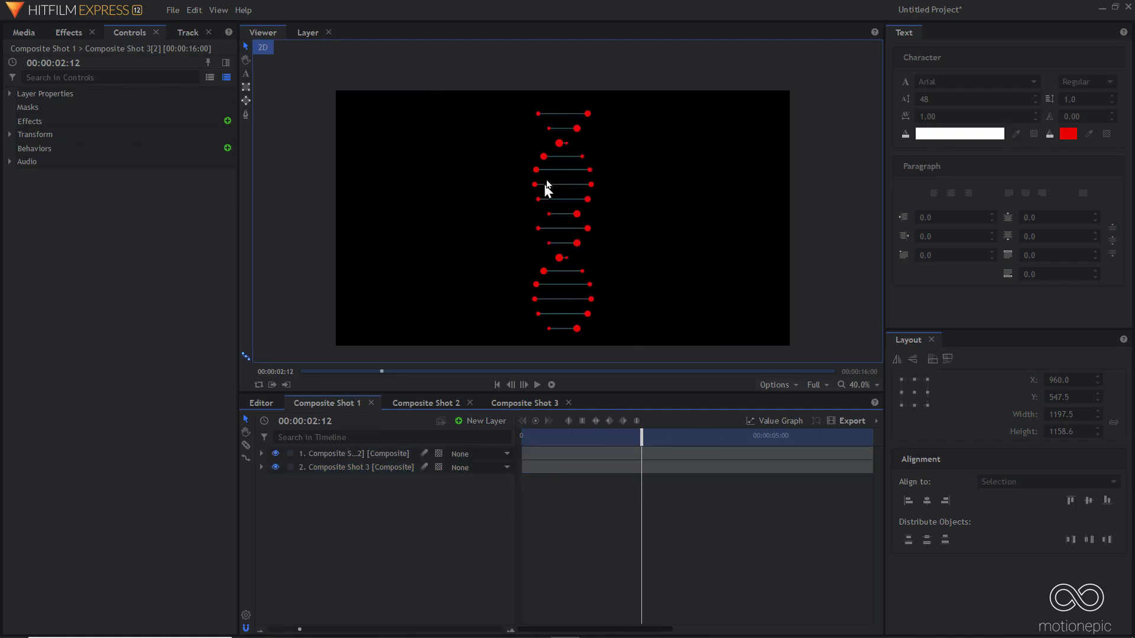
- Open Composite Shot 2 and apply the Fill Color effect to the circle_right layer
{"action": "left_click", "coordinate": [428, 402]}
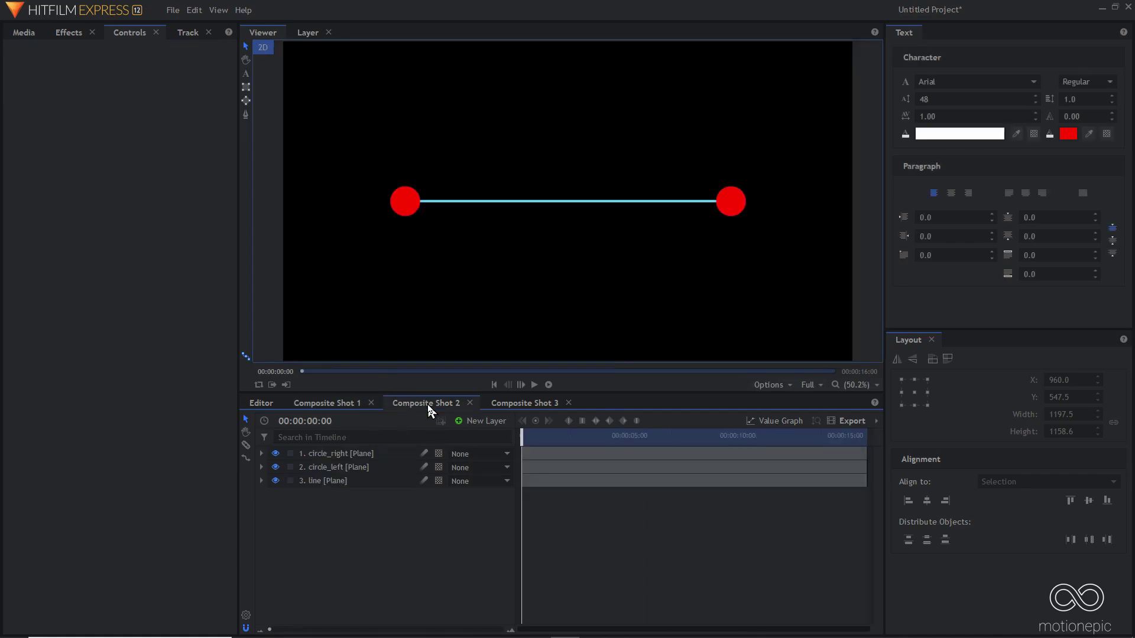
{"action": "left_click", "coordinate": [66, 34]}
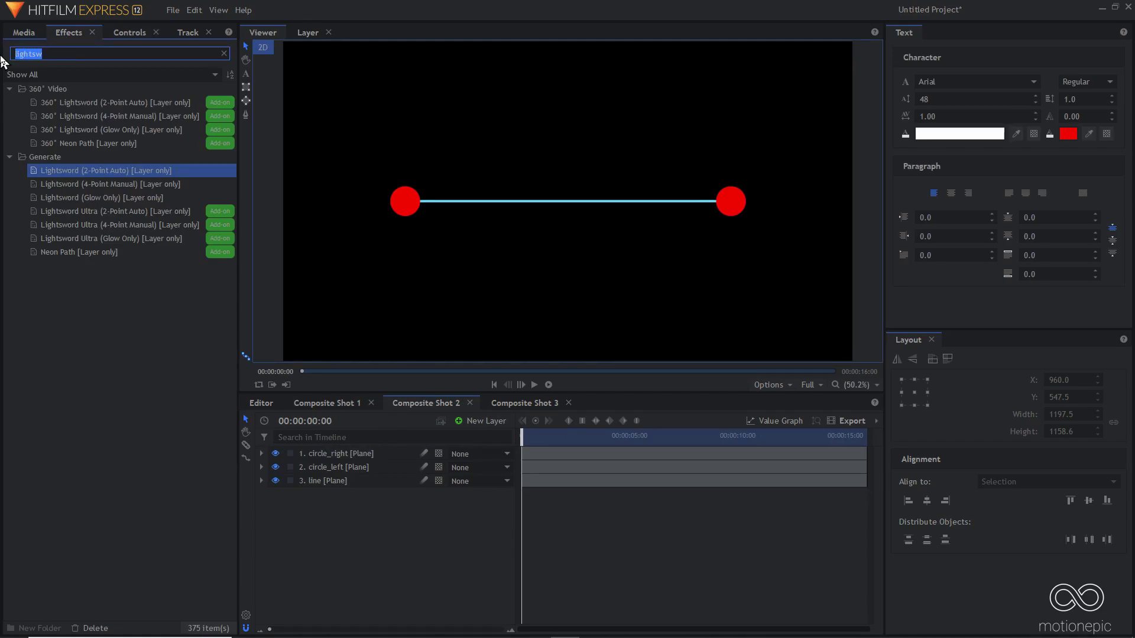
{"action": "type", "text": "fill"}
{"action": "left_click_drag", "start_coordinate": [56, 102], "coordinate": [83, 114]}
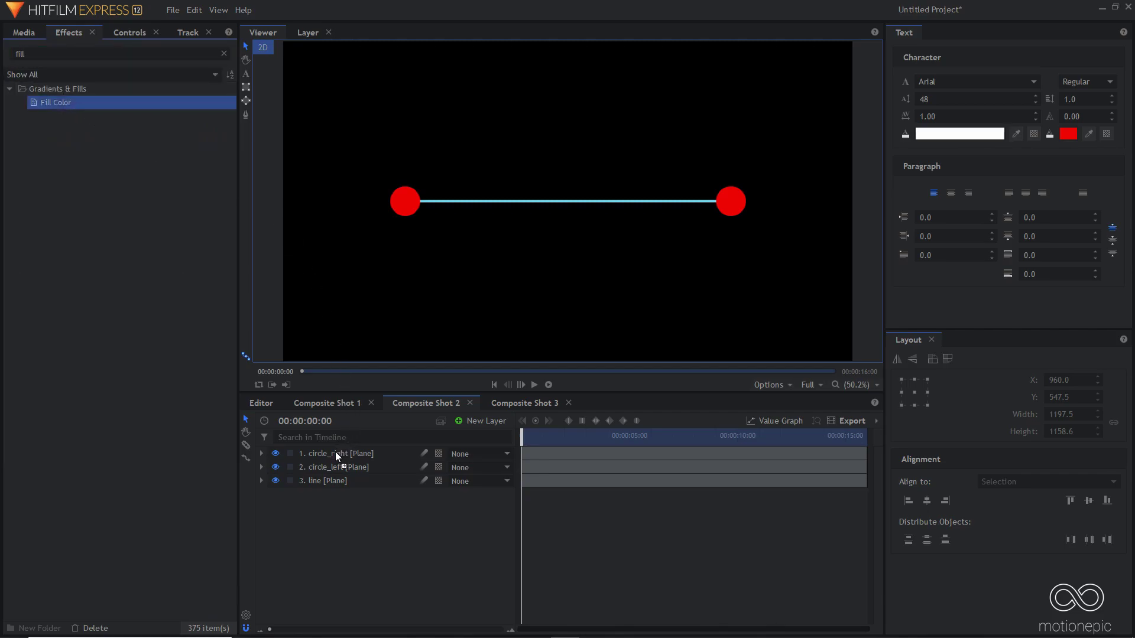
{"action": "left_click_drag", "start_coordinate": [335, 451], "coordinate": [336, 453]}
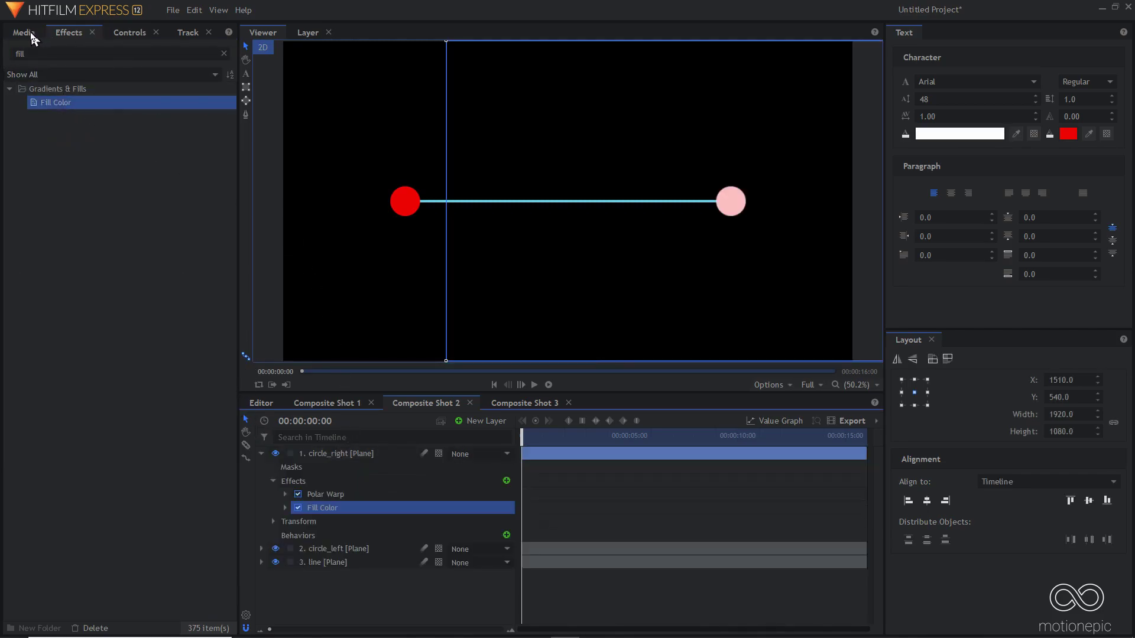
- Set the Blend Amount of circle_right's Fill Color effect to 100%
{"action": "left_click", "coordinate": [124, 31]}
{"action": "left_click", "coordinate": [20, 149]}
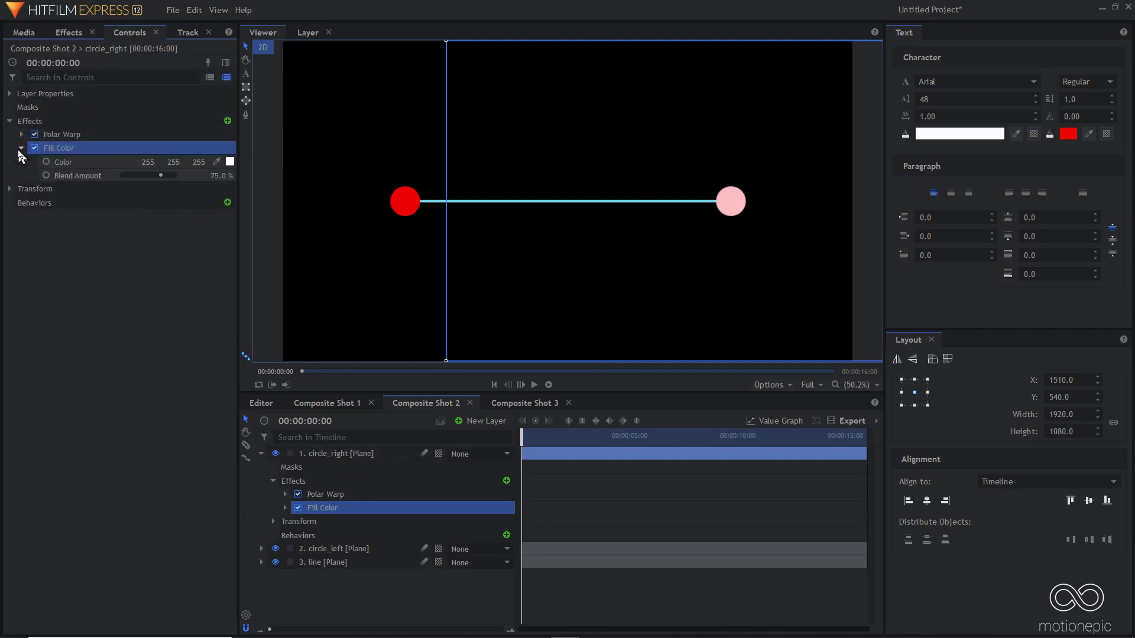
{"action": "left_click_drag", "start_coordinate": [161, 176], "coordinate": [180, 176]}
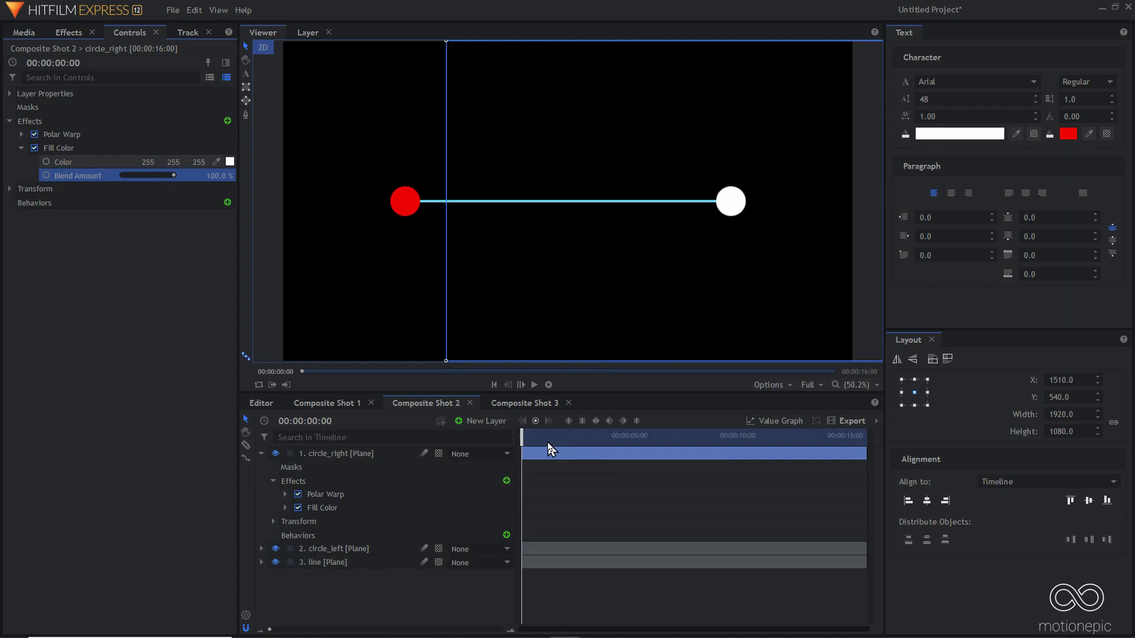
- Keyframe circle_right's white Fill Color at 00:00:02:28, just before the circles overlap, and advance one frame to 00:00:02:29
{"action": "key", "text": "space"}
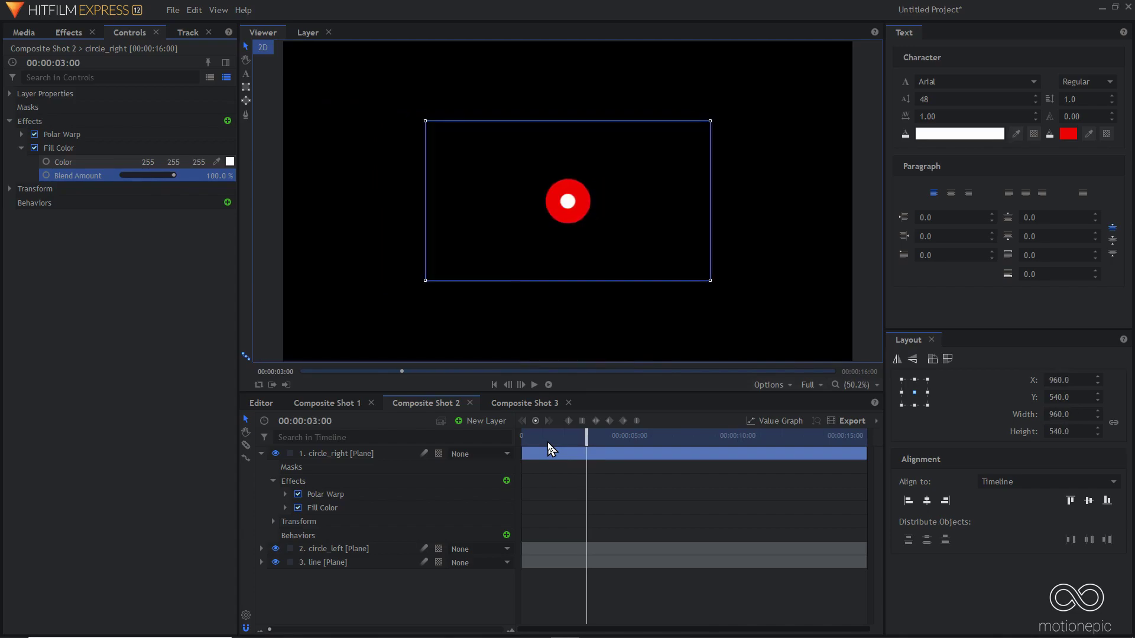
{"action": "key", "text": "Right"}
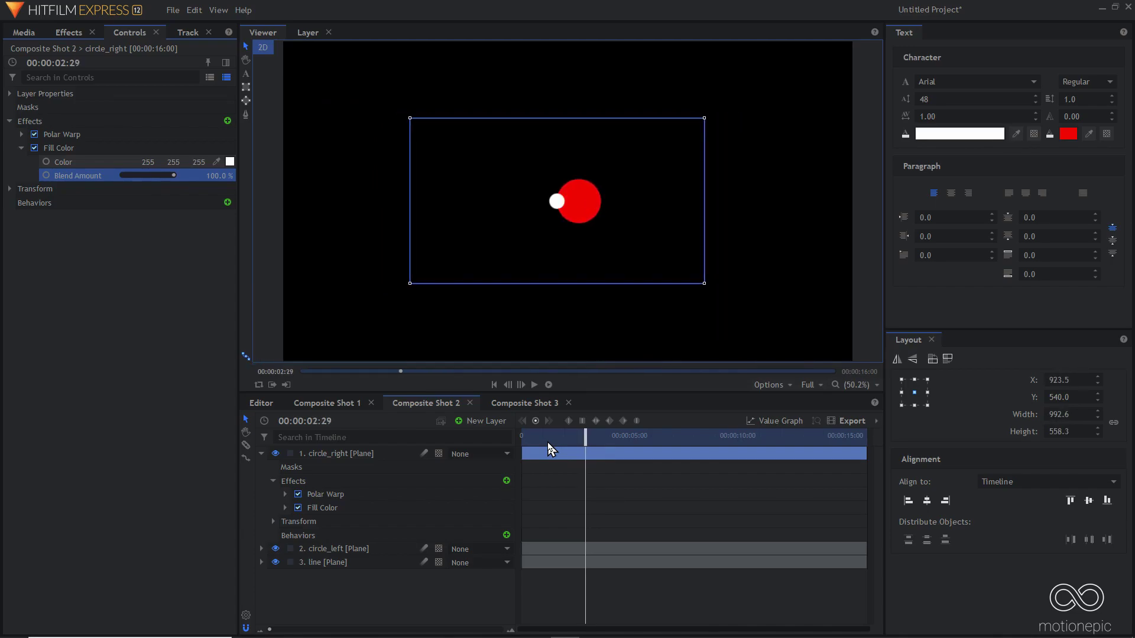
{"action": "left_click", "coordinate": [285, 508]}
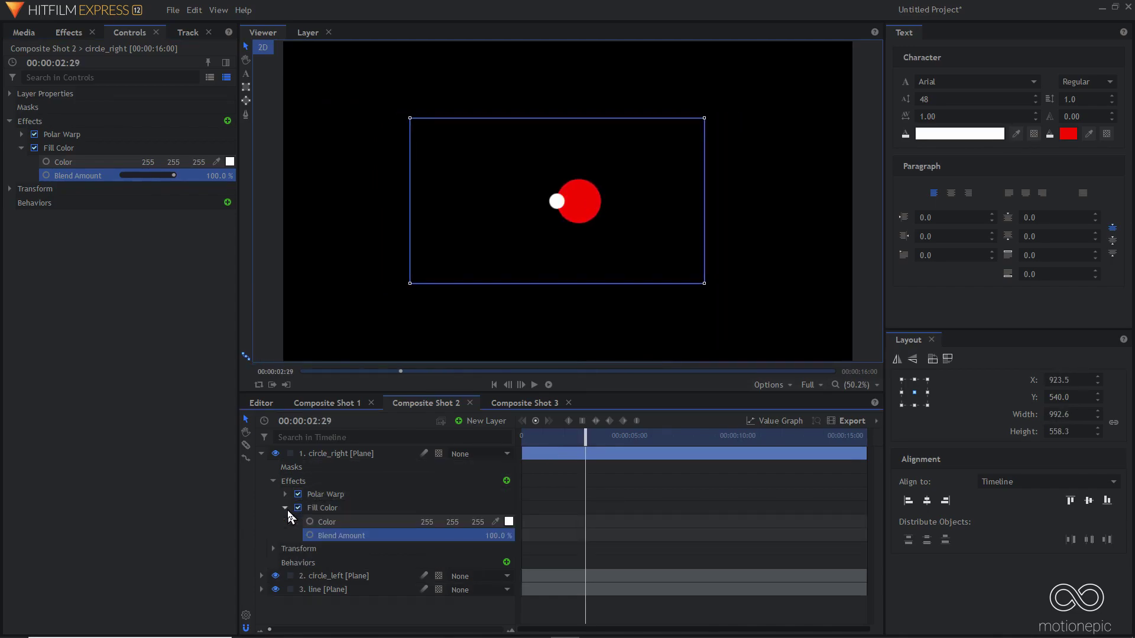
{"action": "left_click", "coordinate": [364, 523]}
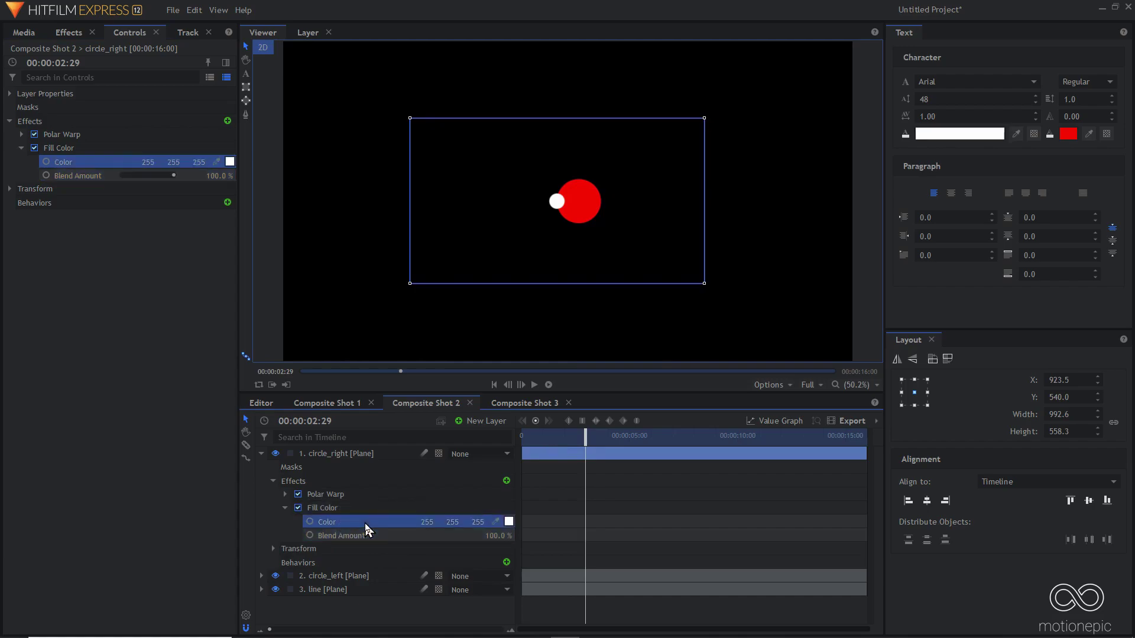
{"action": "key", "text": "Left"}
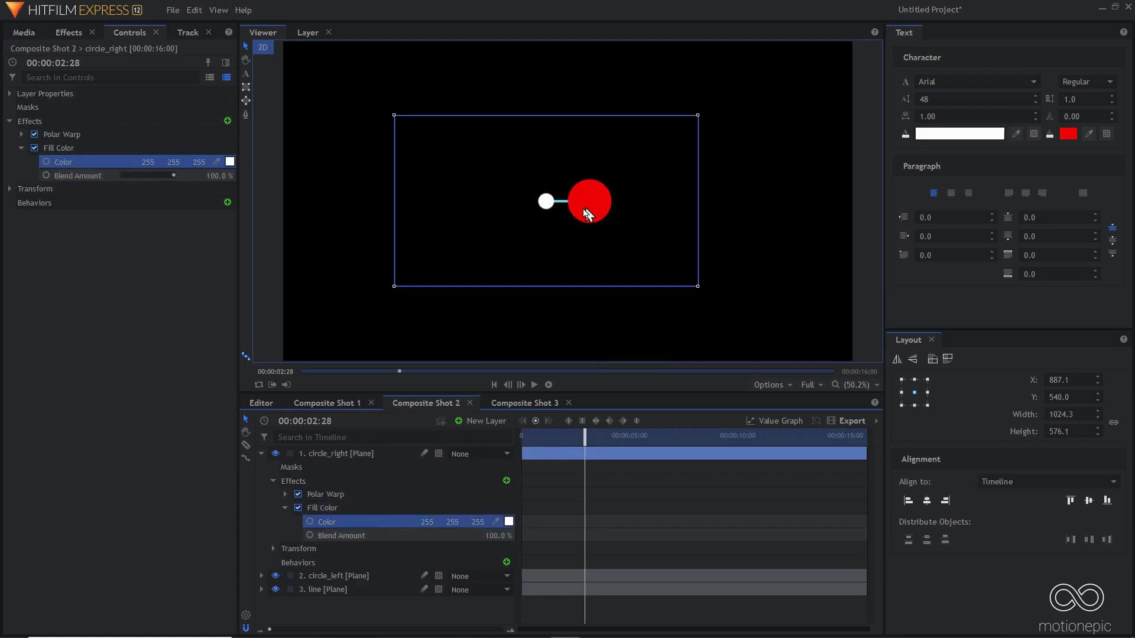
{"action": "scroll", "coordinate": [564, 213], "scroll_direction": "up", "scroll_amount": 3}
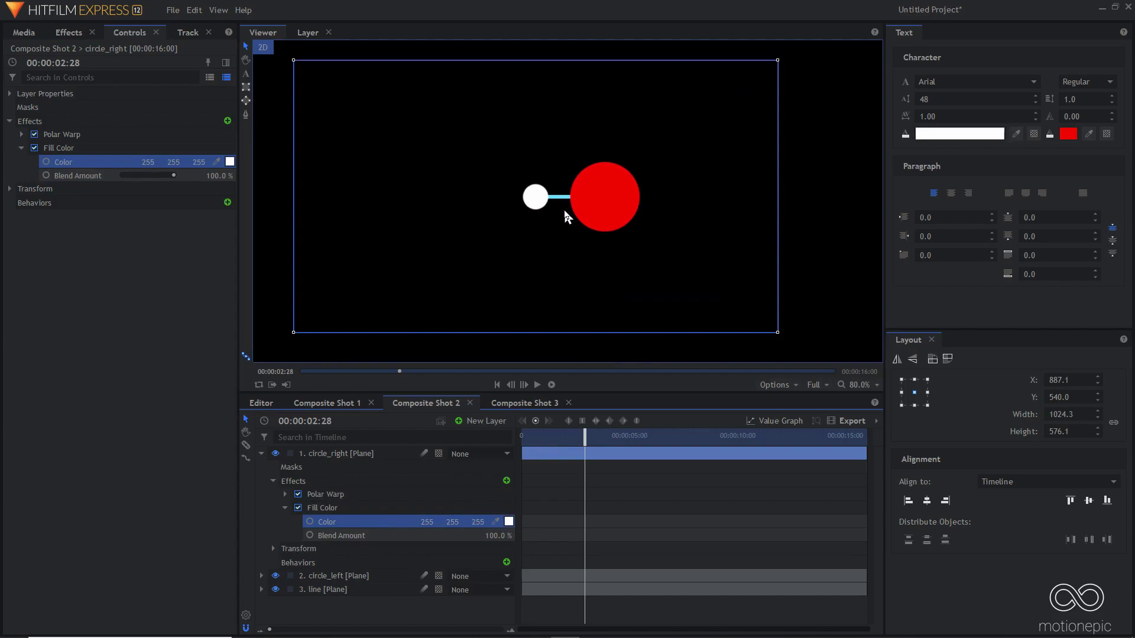
{"action": "left_click", "coordinate": [309, 524]}
{"action": "key", "text": "Right"}
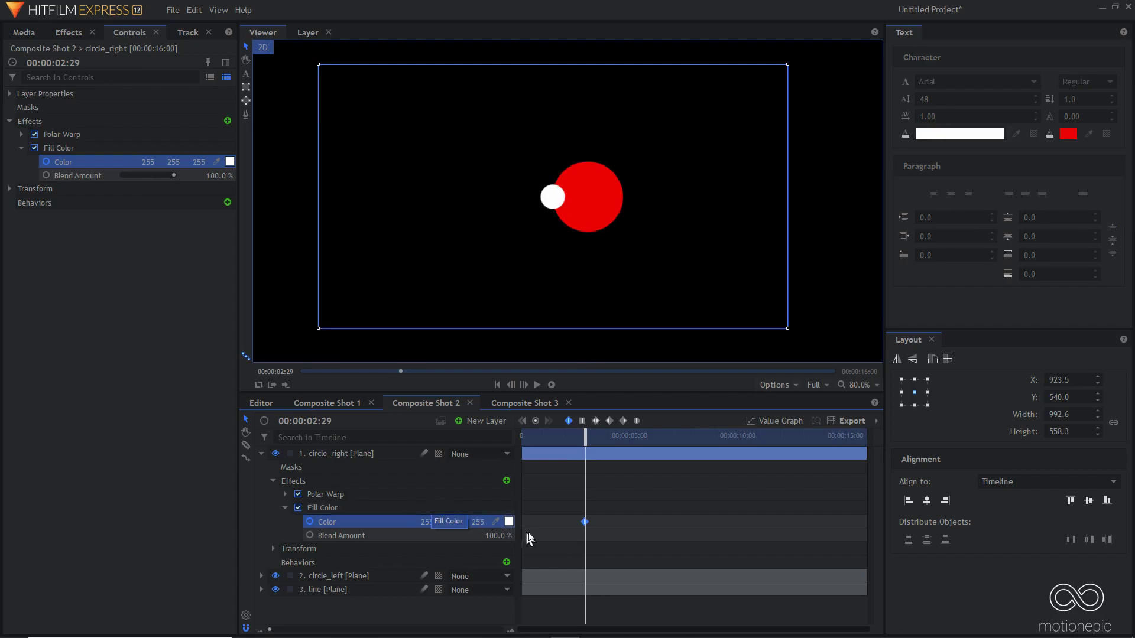
{"action": "left_click_drag", "start_coordinate": [295, 632], "coordinate": [355, 631]}
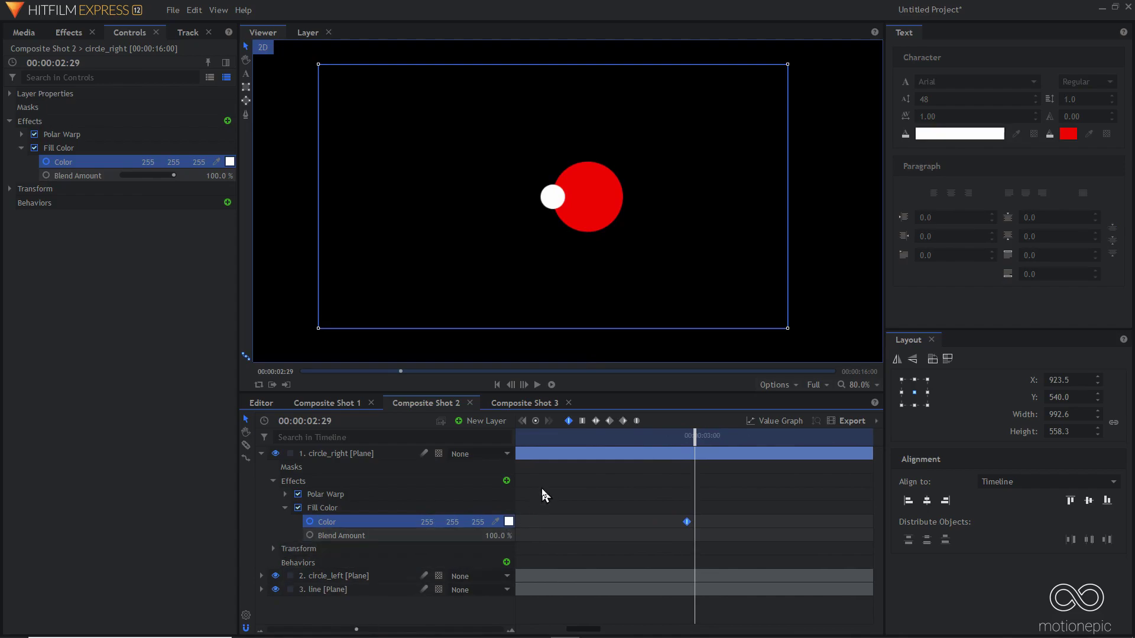
- Keyframe circle_right's Fill Color to the other circle's sampled red at 00:00:02:29 and hold it with another keyframe at 00:00:03:01
{"action": "left_click", "coordinate": [494, 523]}
{"action": "left_click", "coordinate": [495, 522]}
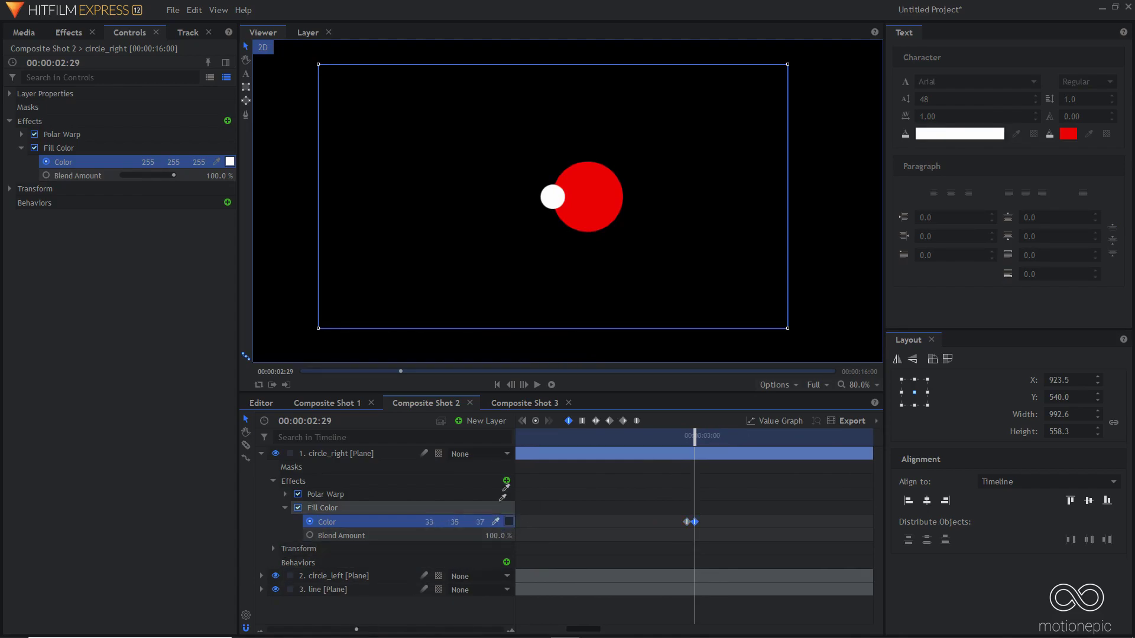
{"action": "left_click", "coordinate": [586, 170]}
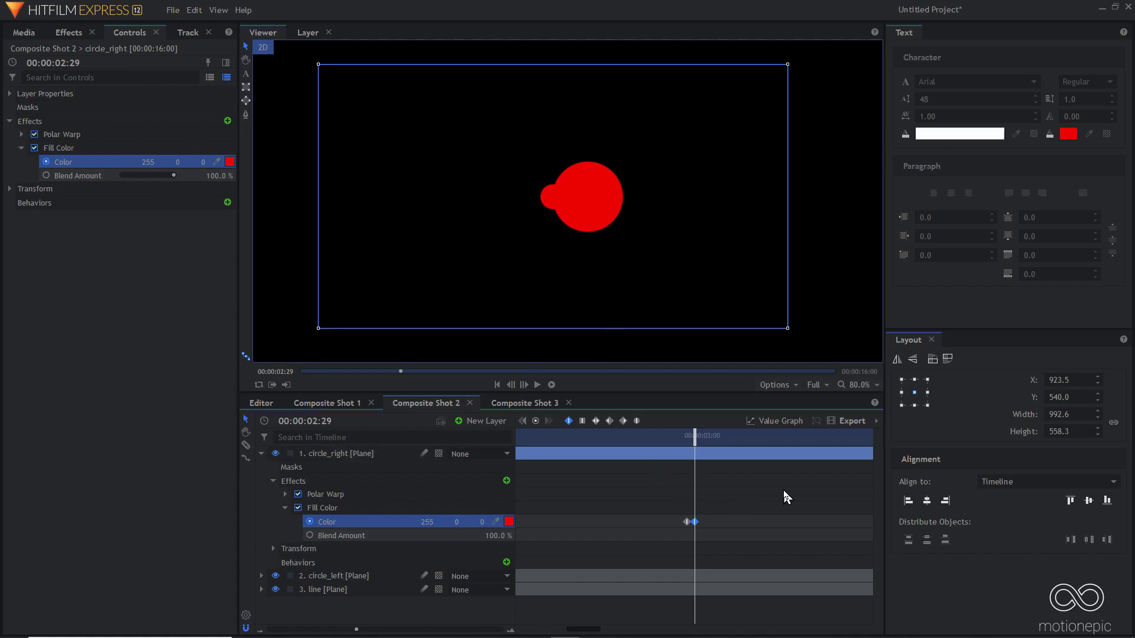
{"action": "key", "text": "Right"}
{"action": "key", "text": "Right"}
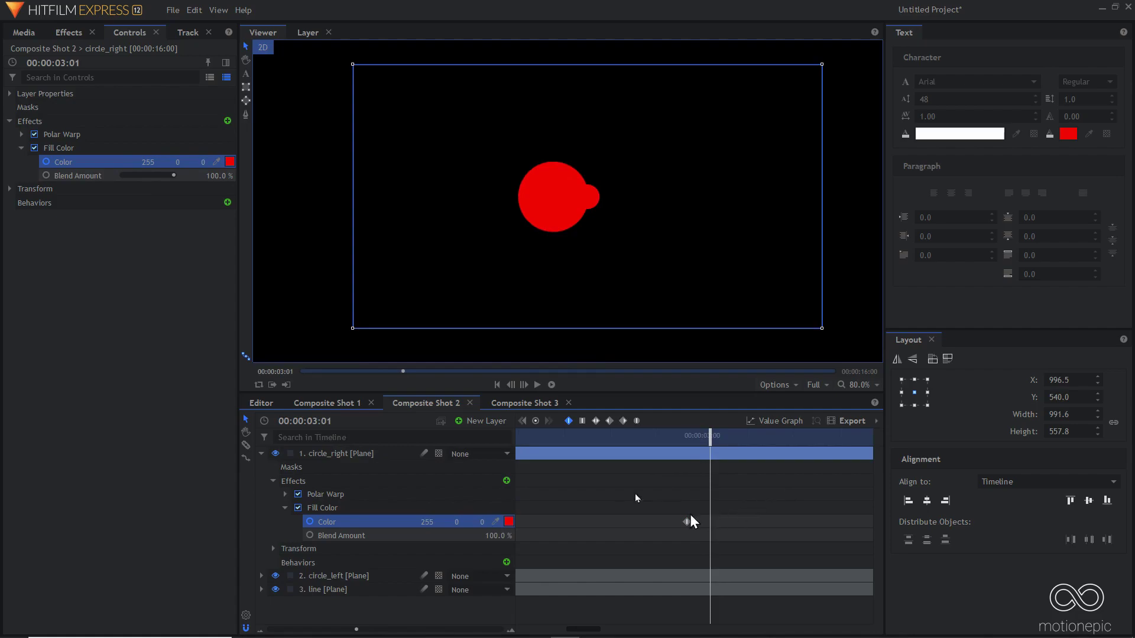
{"action": "left_click", "coordinate": [536, 420]}
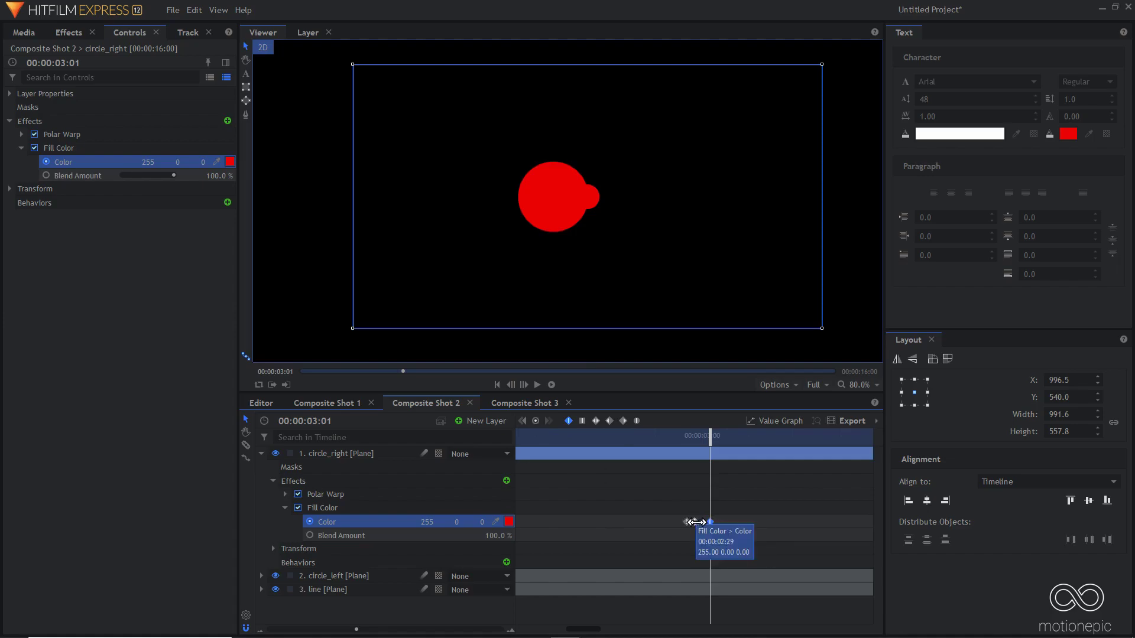
- Keyframe circle_right's Fill Color back to white (#ffffff) at 00:00:03:02 and scrub through the overlap to check the color switch
{"action": "key", "text": "Right"}
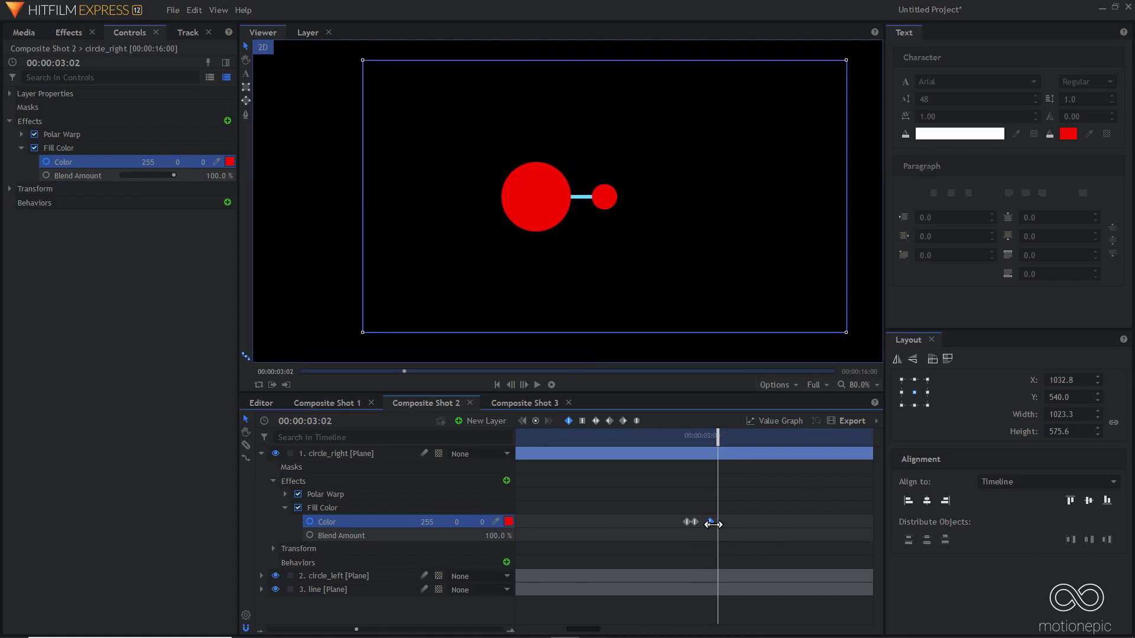
{"action": "left_click", "coordinate": [508, 521]}
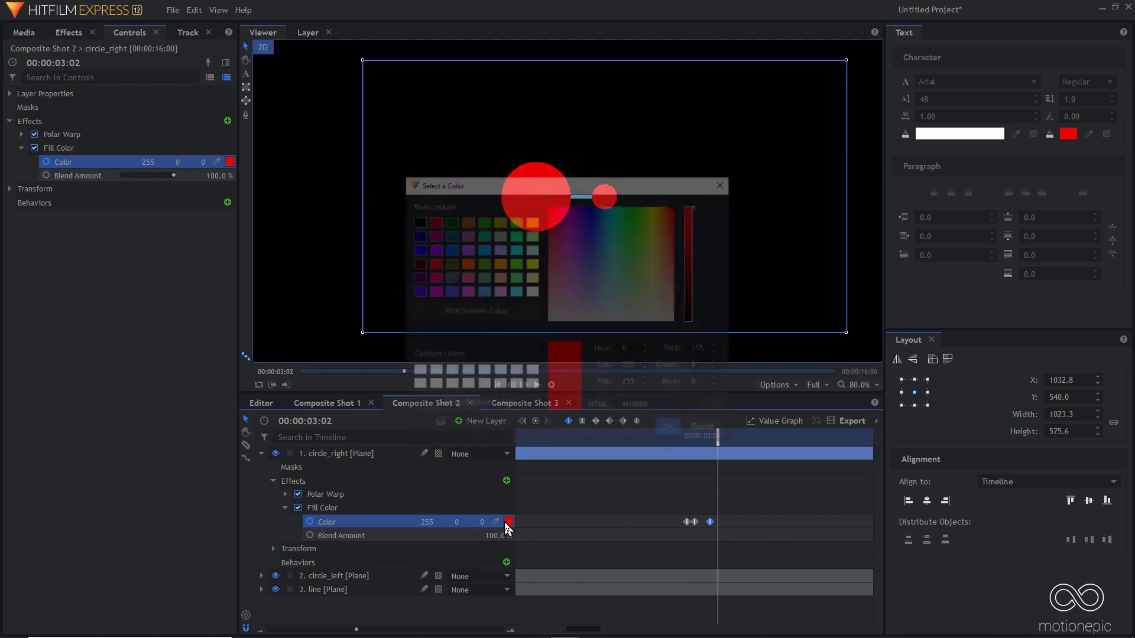
{"action": "left_click_drag", "start_coordinate": [578, 278], "coordinate": [490, 398]}
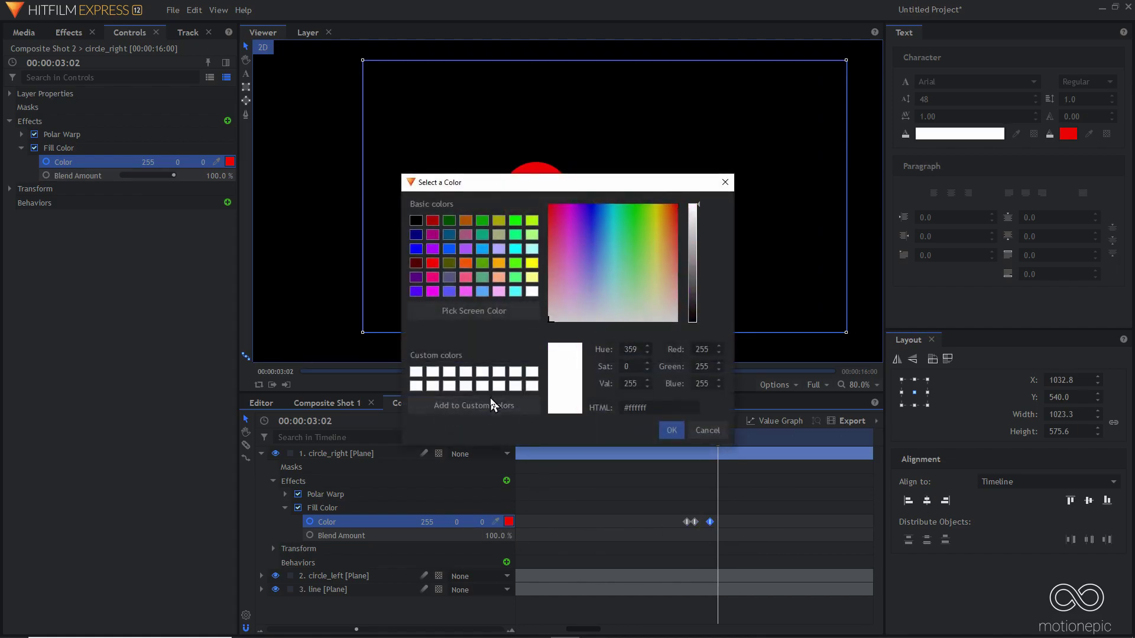
{"action": "left_click", "coordinate": [672, 430]}
{"action": "left_click", "coordinate": [670, 431]}
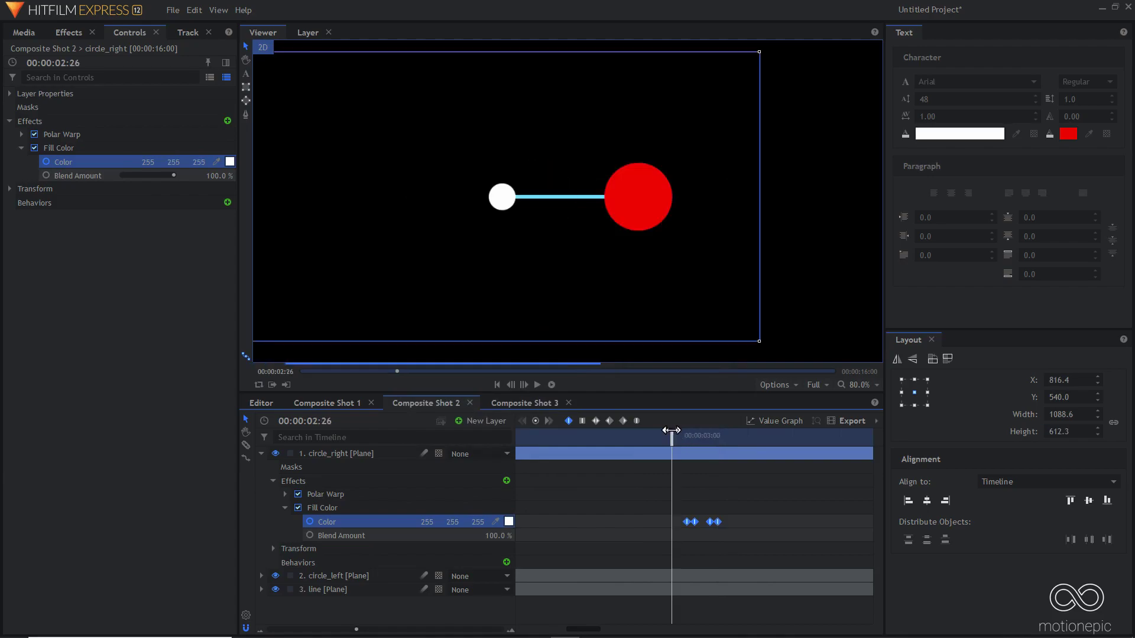
{"action": "left_click_drag", "start_coordinate": [670, 431], "coordinate": [718, 443]}
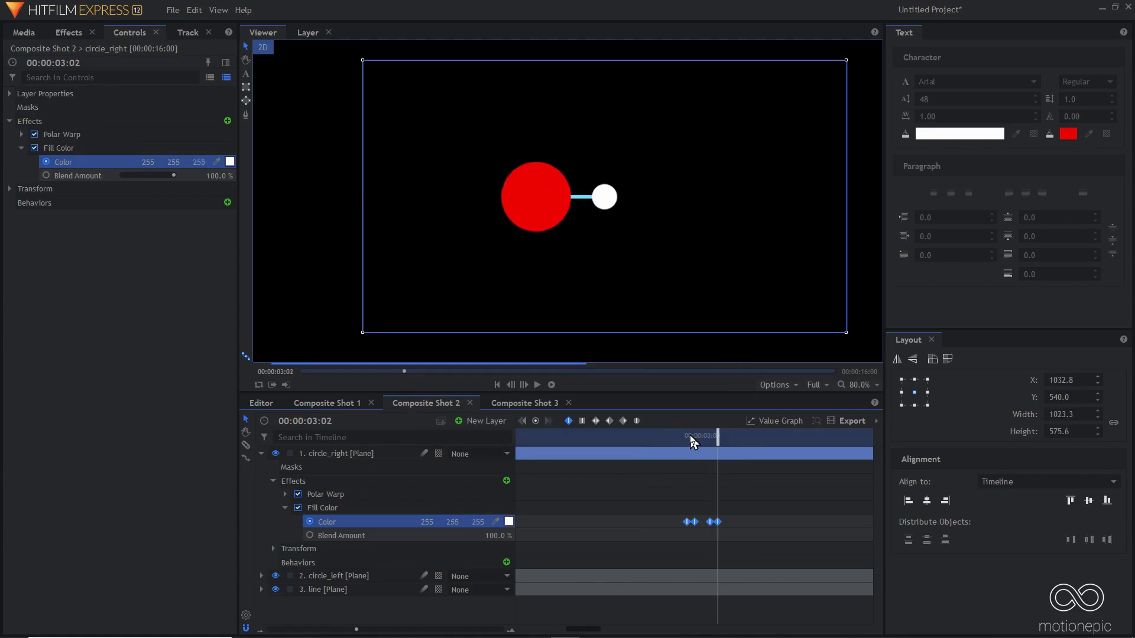
- Copy circle_right's four Fill Color keyframes and paste them at 00:00:06:28, just before the circles' next overlap
{"action": "key", "text": "Right"}
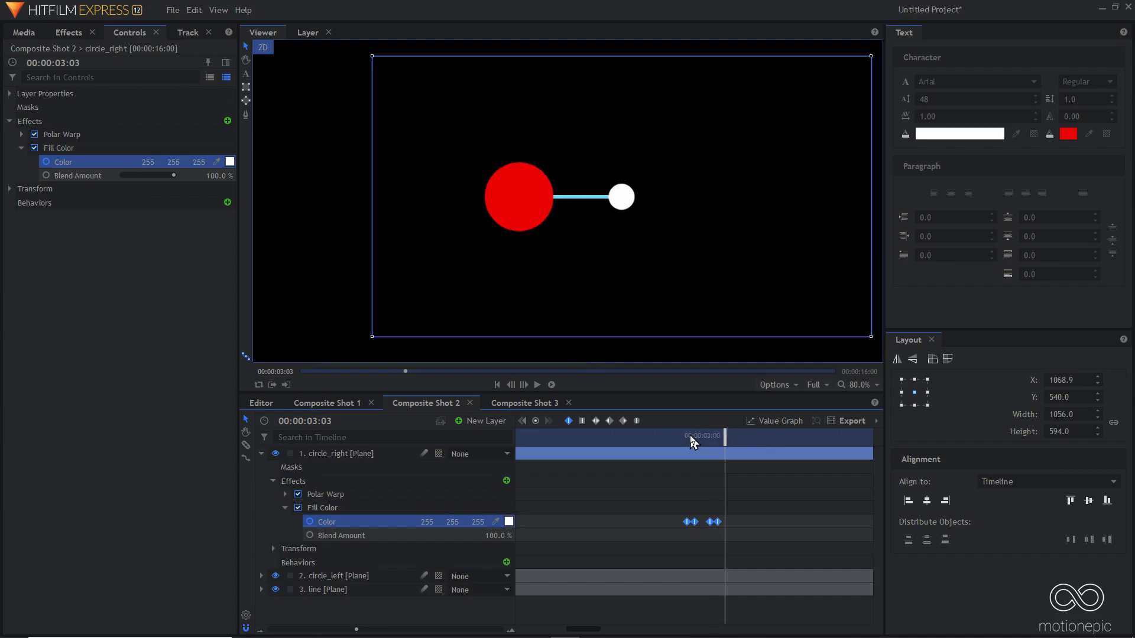
{"action": "key", "text": "Right"}
{"action": "key", "text": "Right"}
{"action": "key", "text": "Right"}
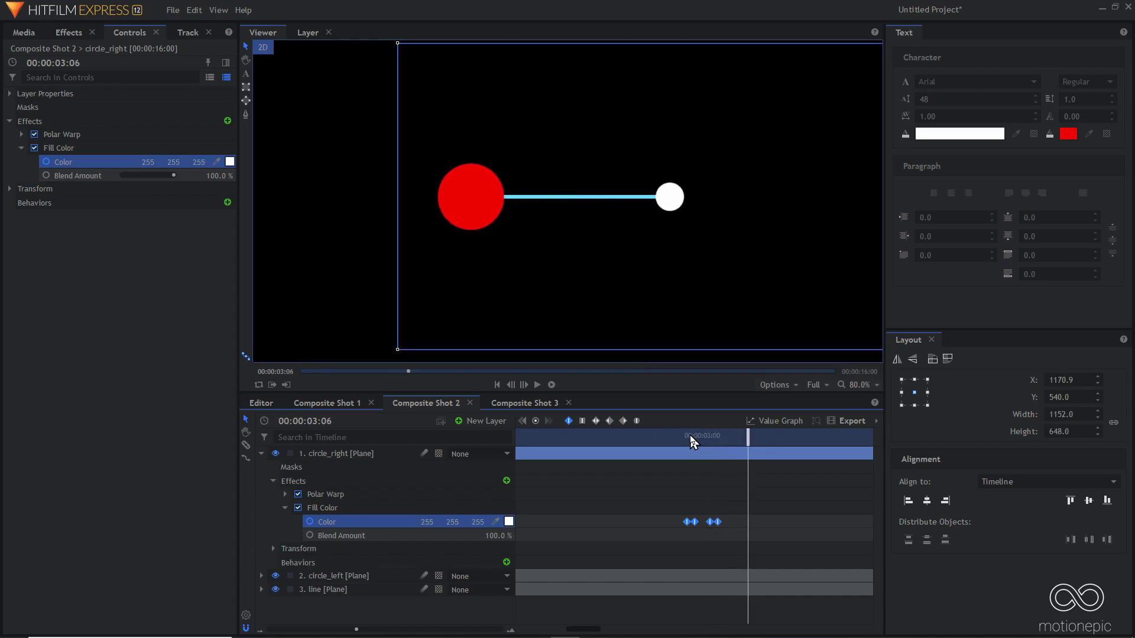
{"action": "left_click_drag", "start_coordinate": [356, 629], "coordinate": [299, 631]}
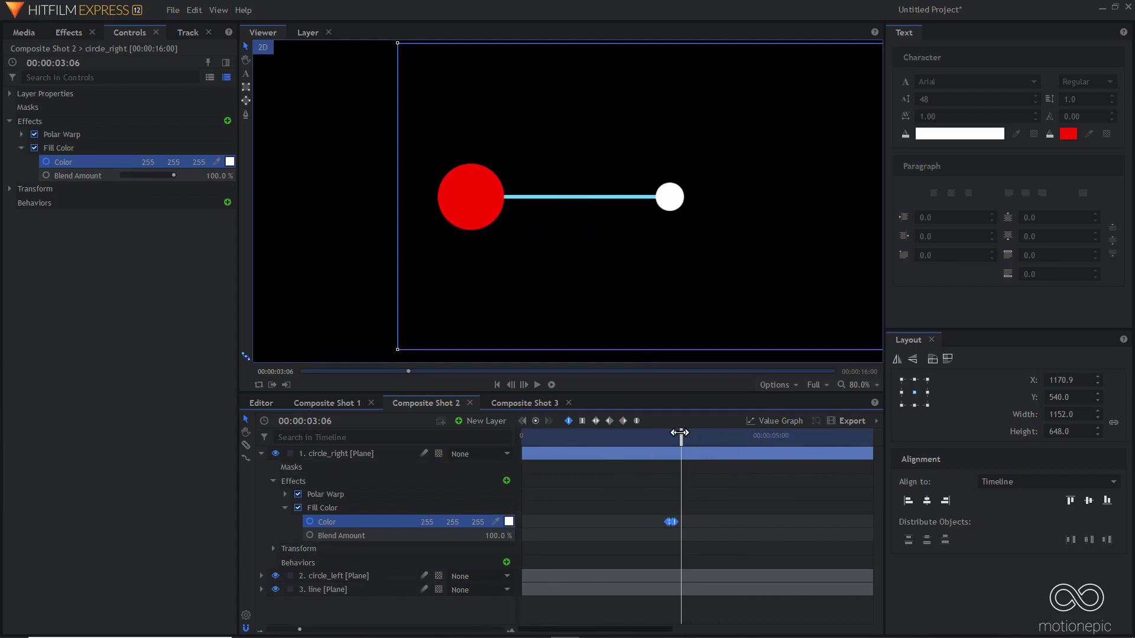
{"action": "left_click_drag", "start_coordinate": [680, 433], "coordinate": [858, 446]}
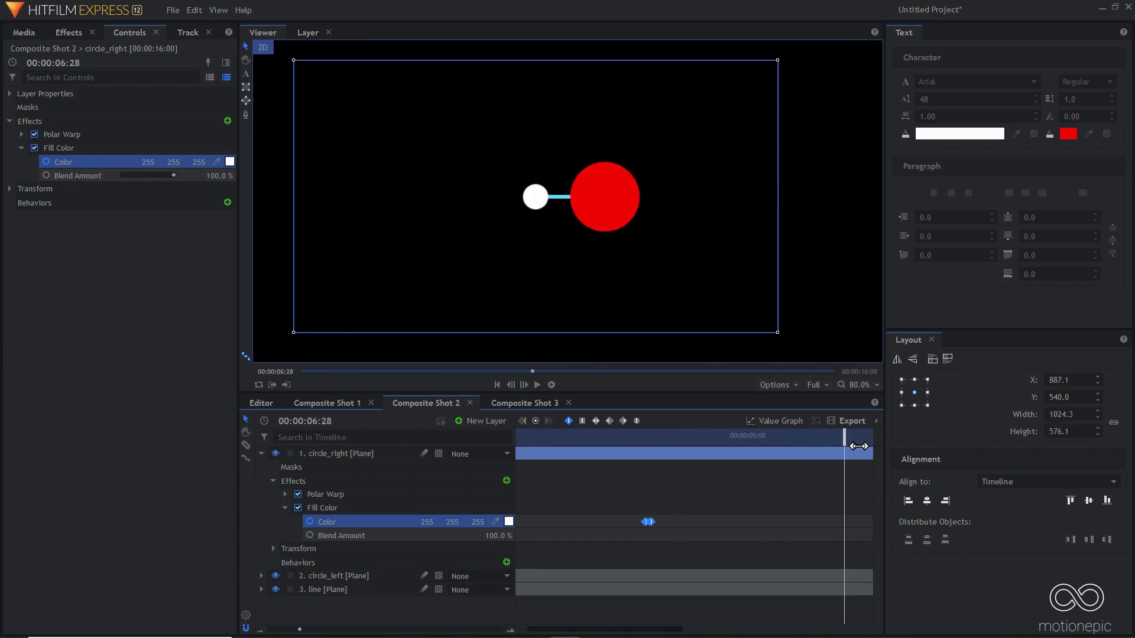
{"action": "left_click", "coordinate": [670, 520]}
{"action": "left_click", "coordinate": [650, 522]}
{"action": "key", "text": "ctrl+v"}
{"action": "scroll", "coordinate": [790, 529], "scroll_direction": "right", "scroll_amount": 5}
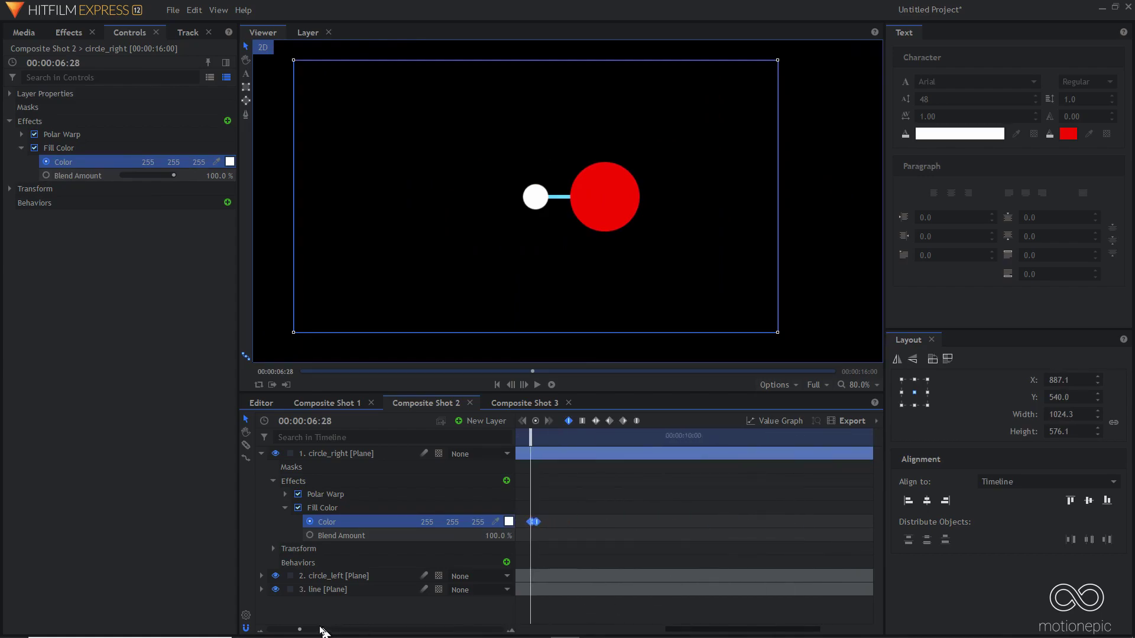
- Play forward to the following overlap and paste the copied Fill Color keyframes at 00:00:10:28
{"action": "left_click_drag", "start_coordinate": [300, 630], "coordinate": [280, 631]}
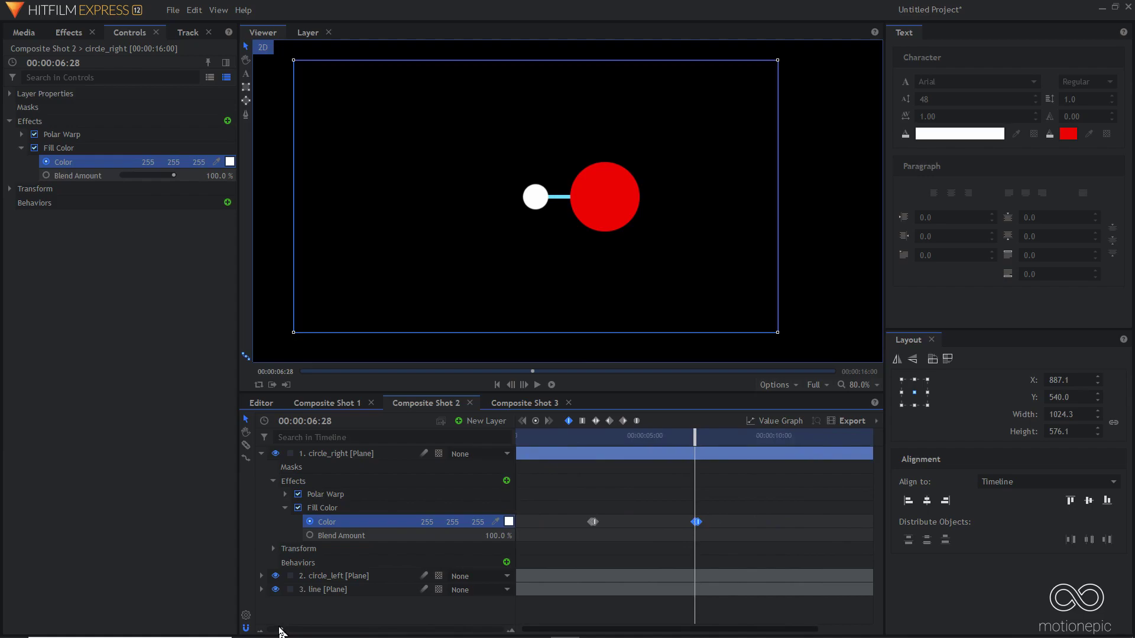
{"action": "key", "text": "space"}
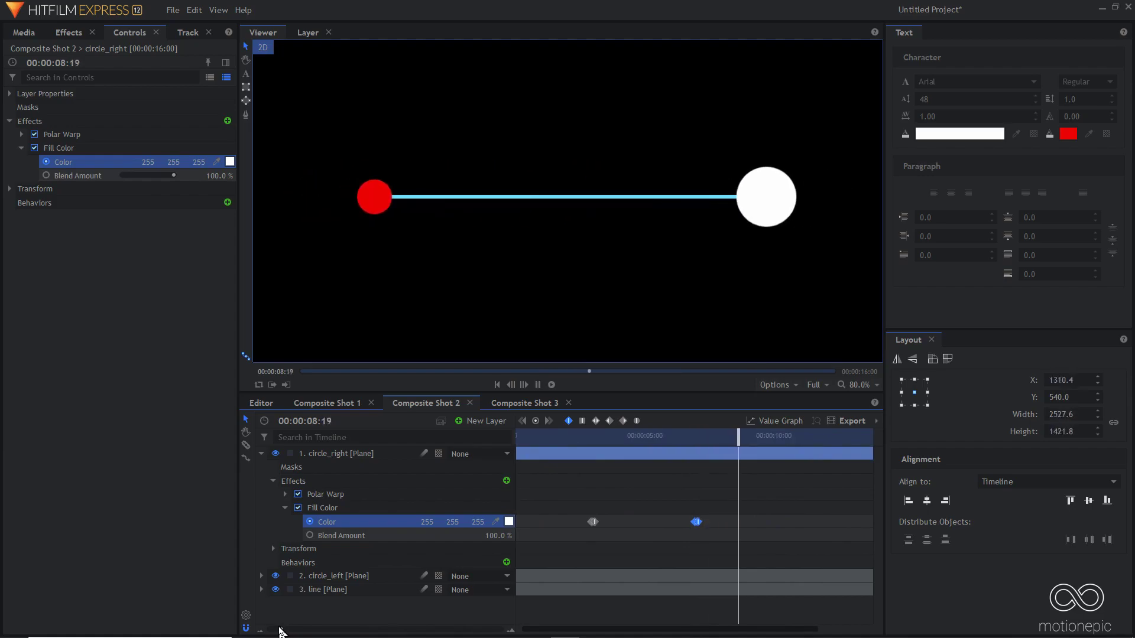
{"action": "key", "text": "space"}
{"action": "key", "text": "space"}
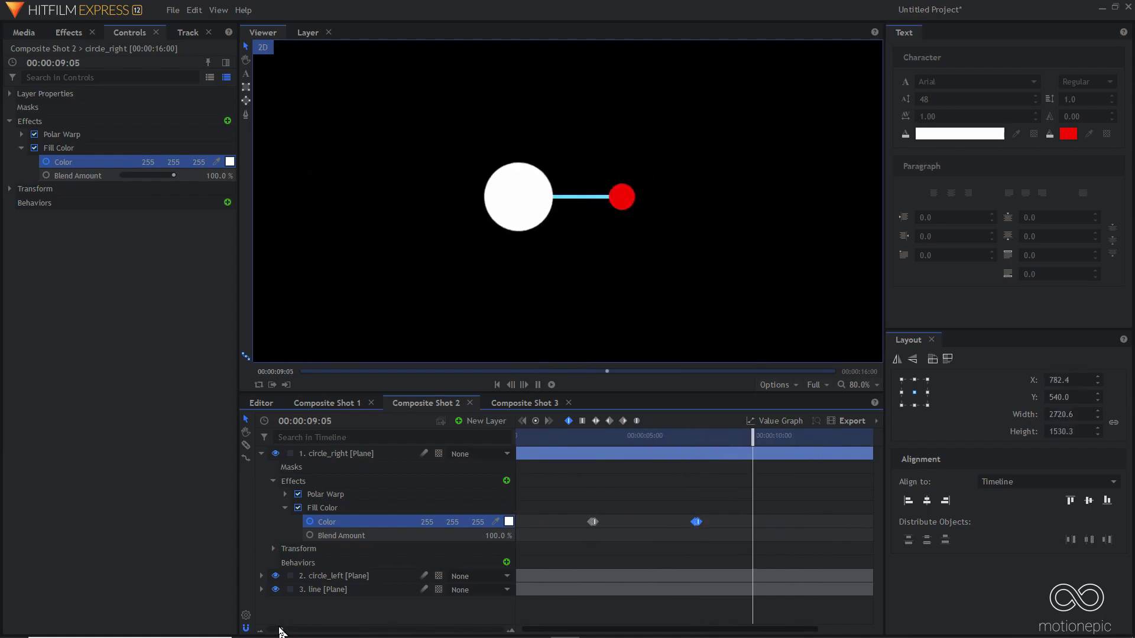
{"action": "key", "text": "space"}
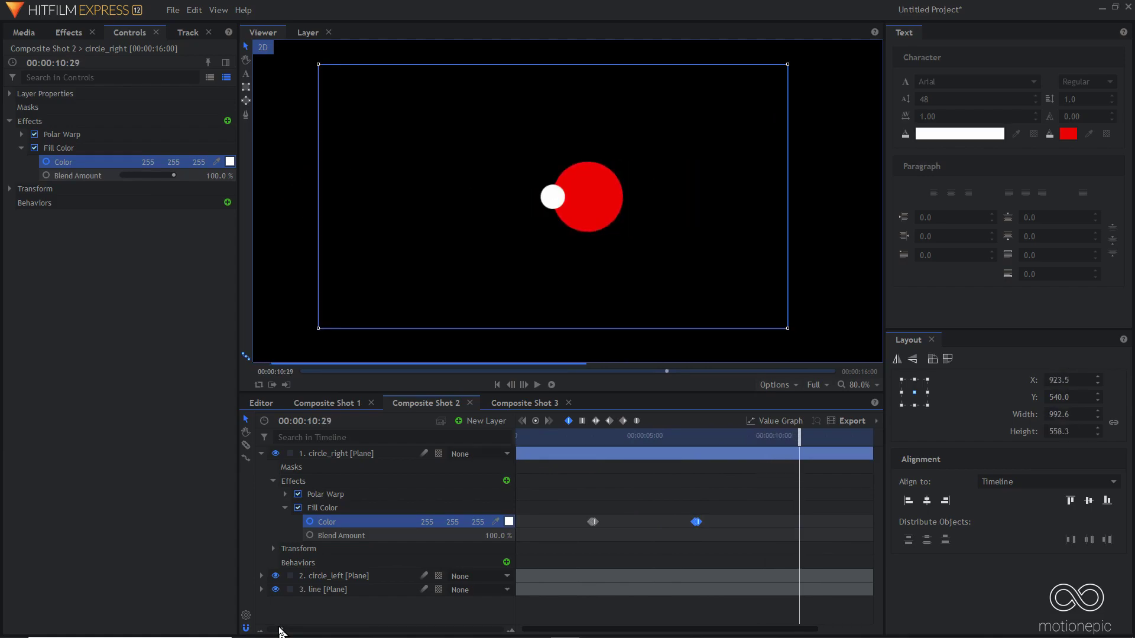
{"action": "key", "text": "Left"}
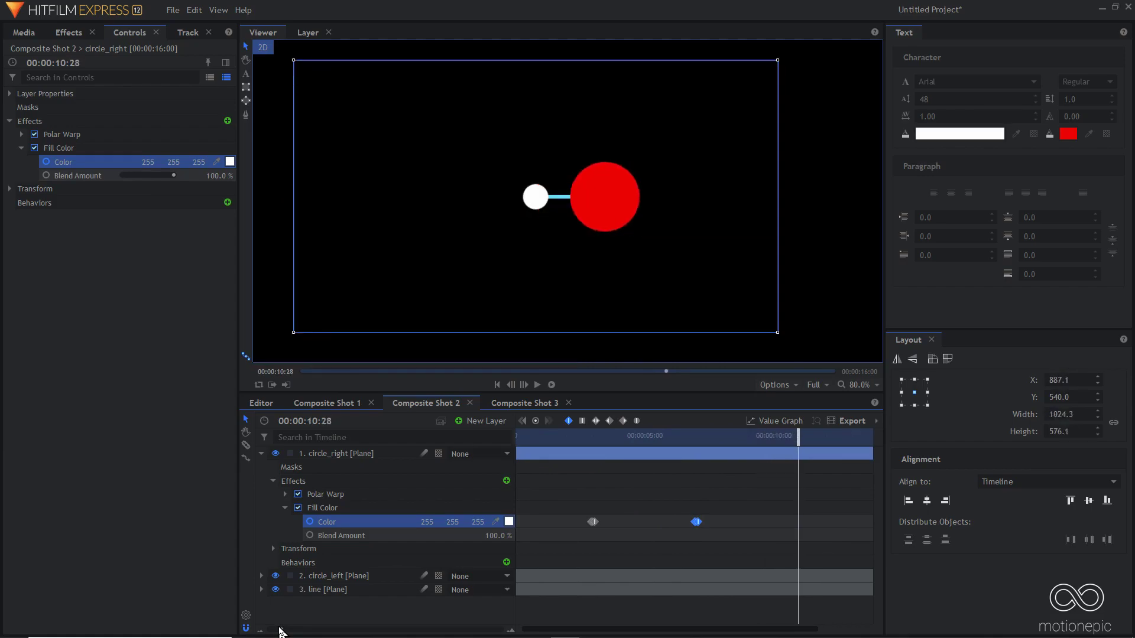
{"action": "key", "text": "ctrl+v"}
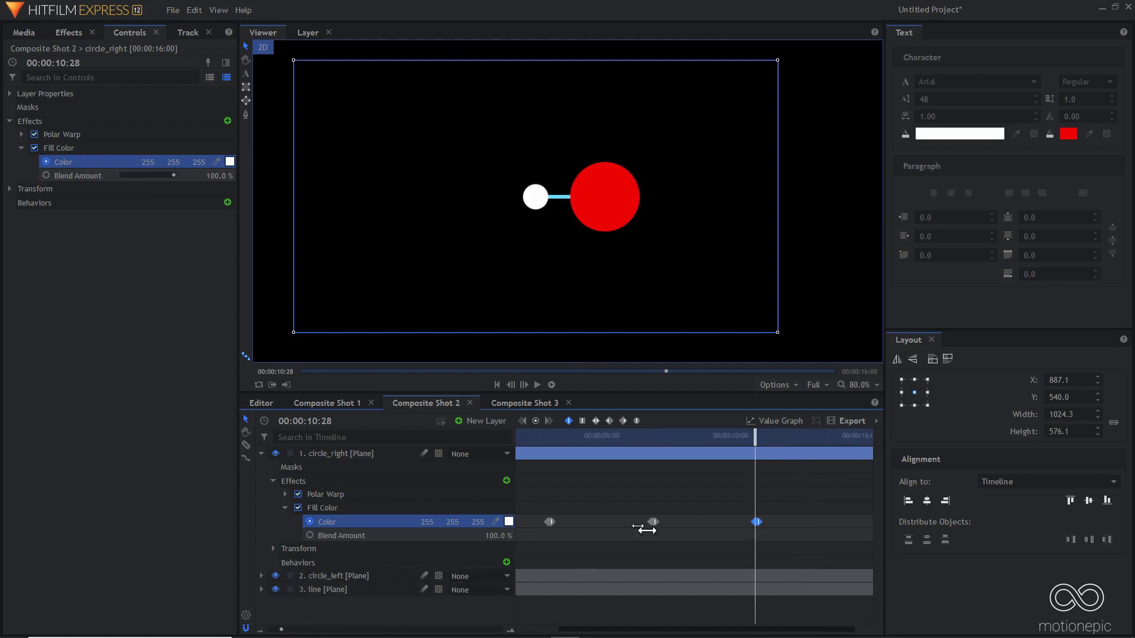
- Paste the Fill Color keyframes just before the last overlap, around 00:00:14:29, and play the composite from its start
{"action": "scroll", "coordinate": [644, 523], "scroll_direction": "right", "scroll_amount": 3}
{"action": "key", "text": "space"}
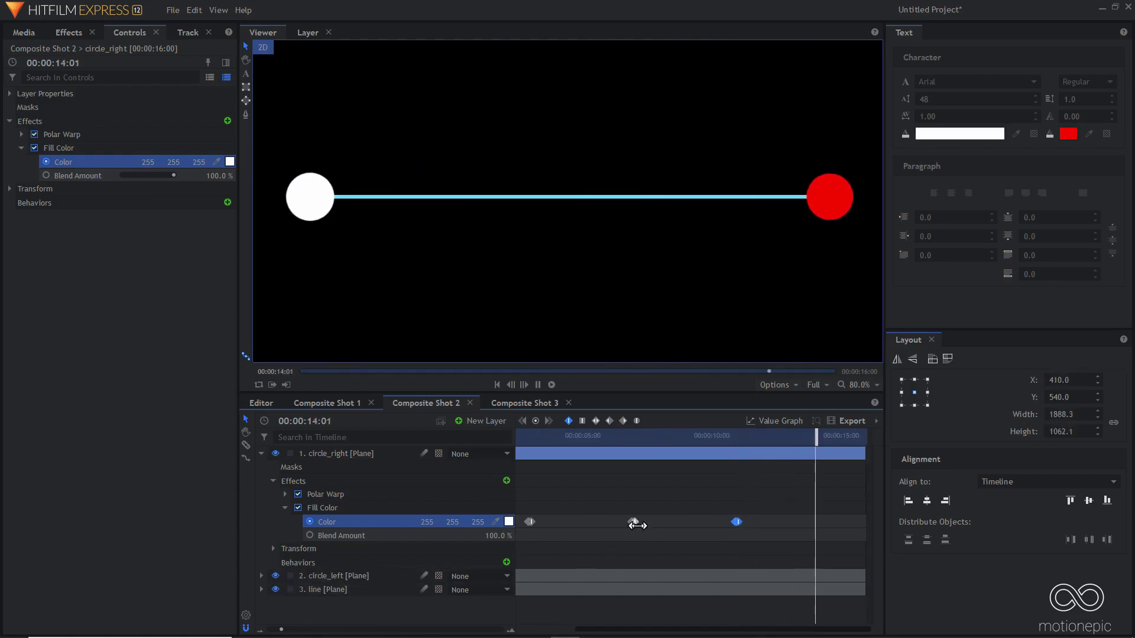
{"action": "key", "text": "space"}
{"action": "key", "text": "Left"}
{"action": "key", "text": "Left"}
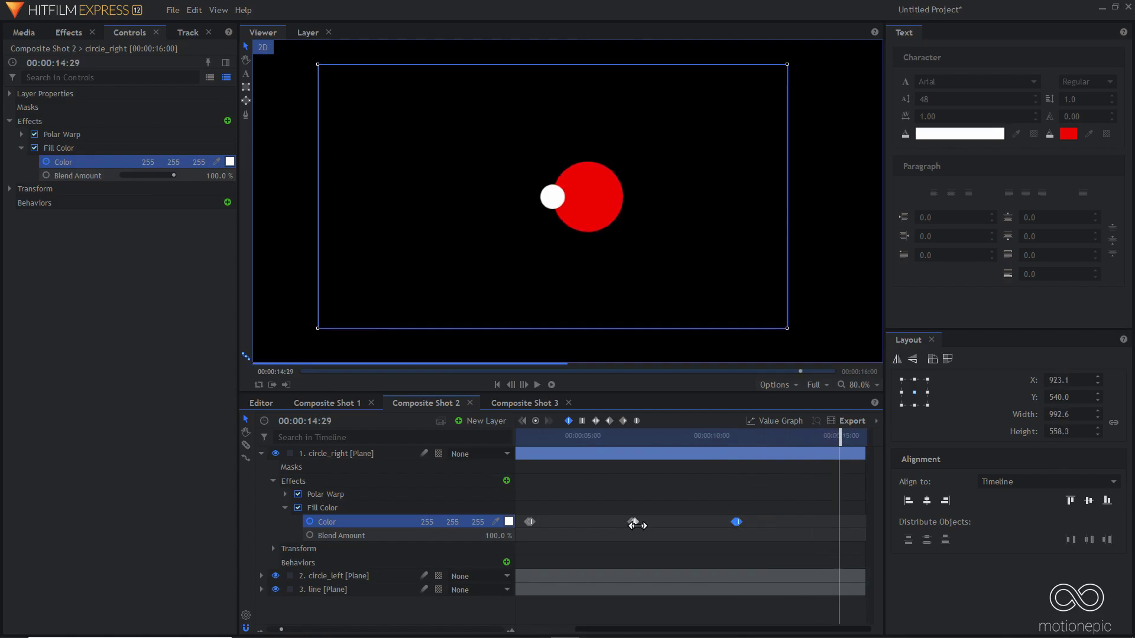
{"action": "key", "text": "ctrl+v"}
{"action": "key", "text": "space"}
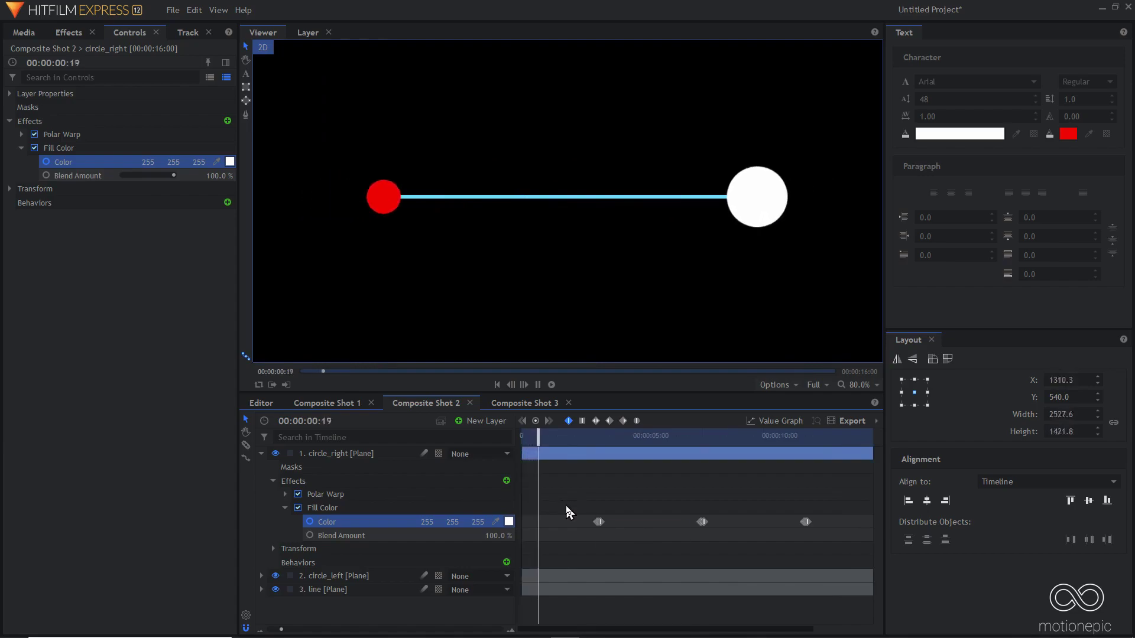
{"action": "key", "text": "space"}
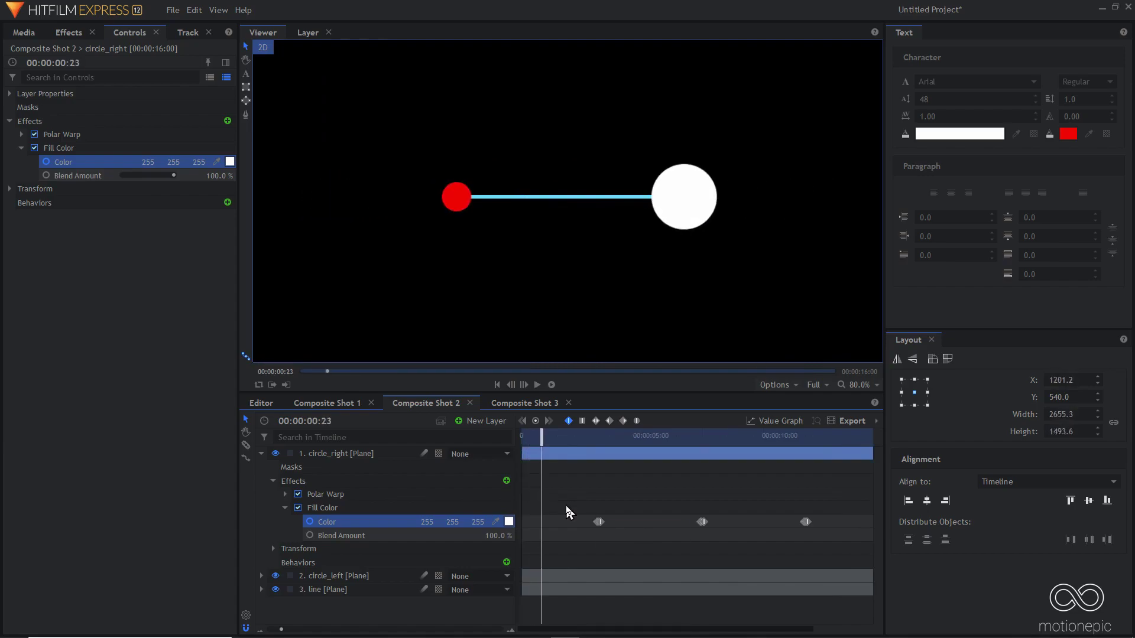
- Open Composite Shot 1 and examine how the two stacked helix sections line up where they meet
{"action": "left_click", "coordinate": [328, 398]}
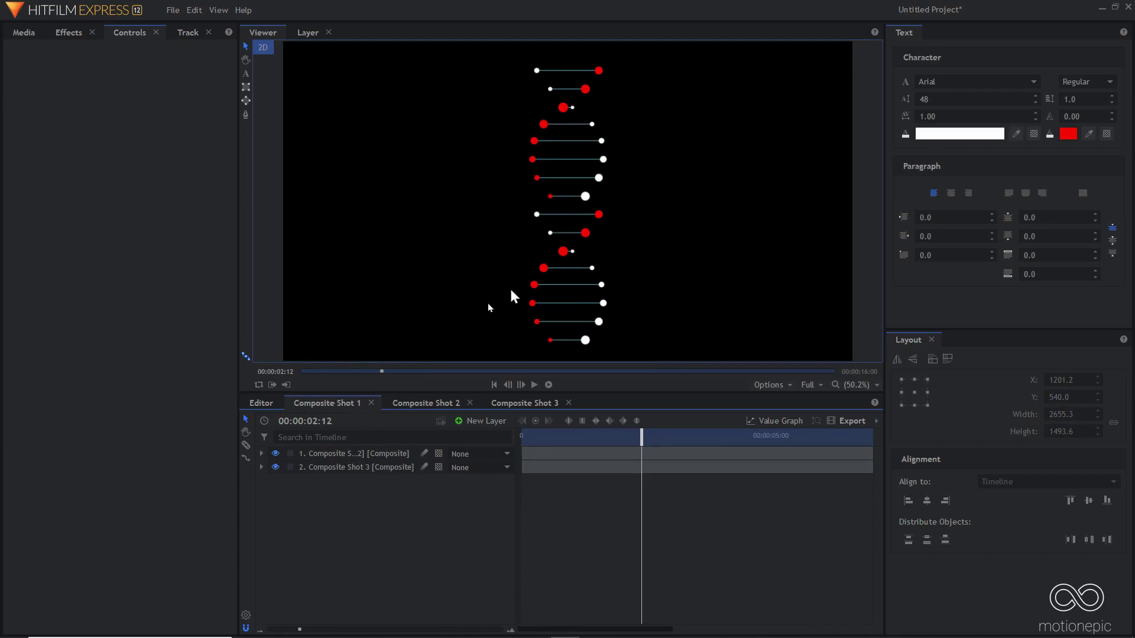
{"action": "left_click", "coordinate": [366, 460]}
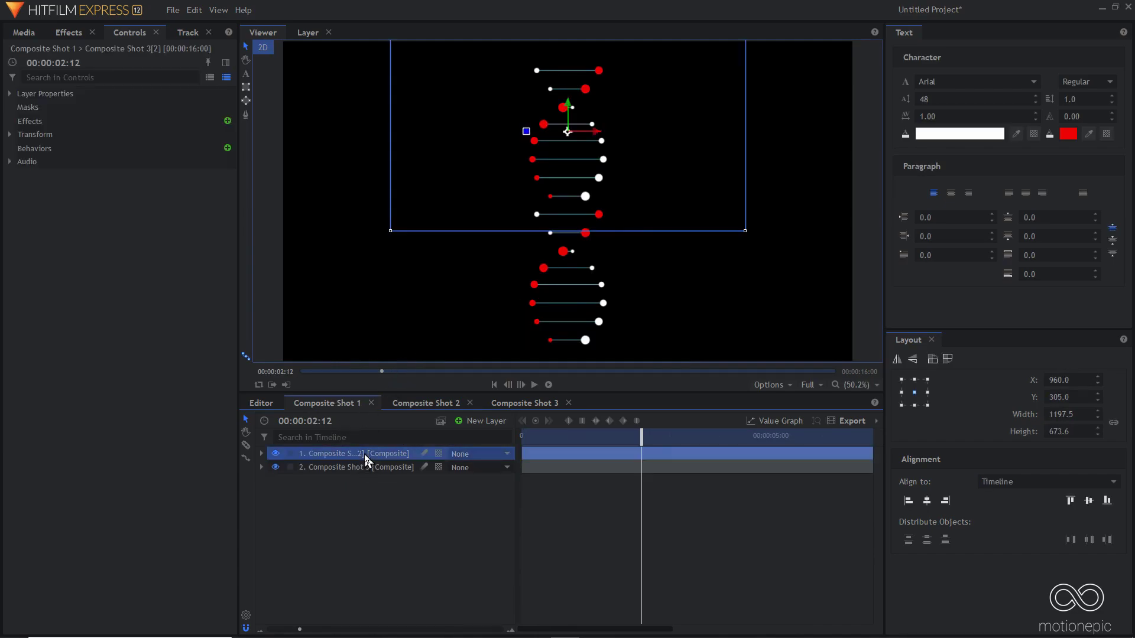
{"action": "left_click", "coordinate": [407, 524]}
{"action": "scroll", "coordinate": [563, 341], "scroll_direction": "up", "scroll_amount": 2}
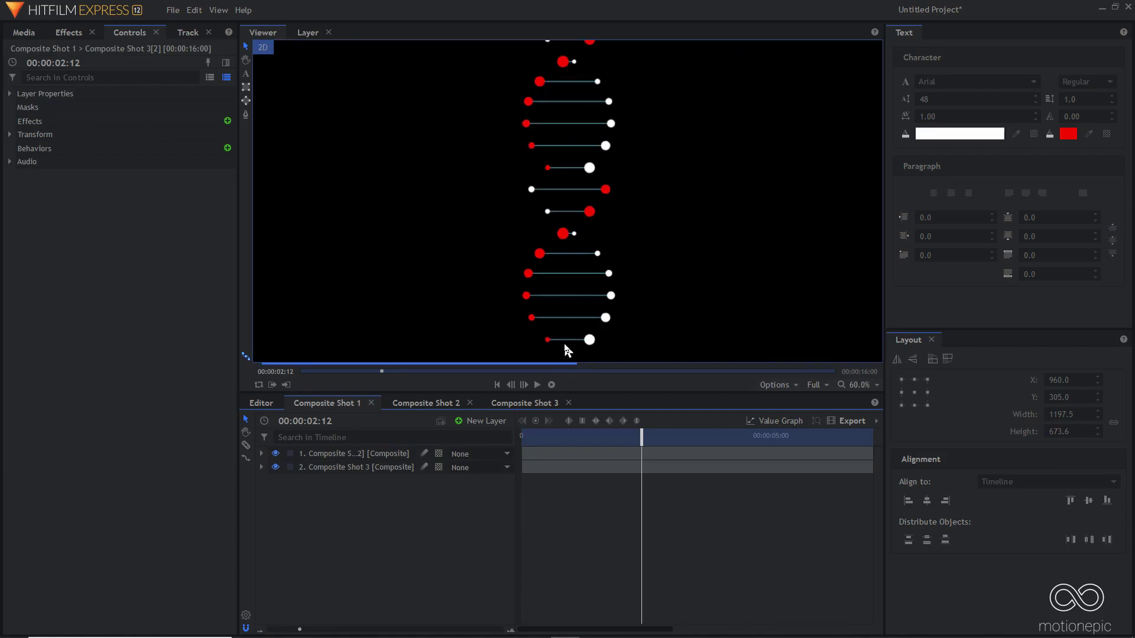
{"action": "scroll", "coordinate": [563, 340], "scroll_direction": "down", "scroll_amount": 1}
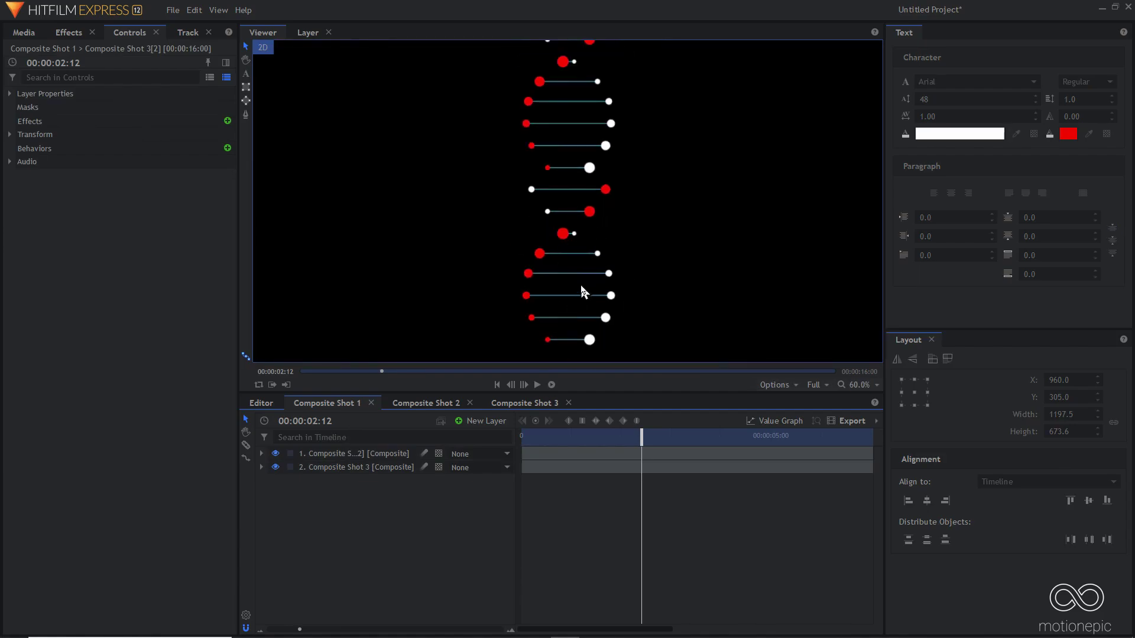
{"action": "scroll", "coordinate": [581, 287], "scroll_direction": "down", "scroll_amount": 1}
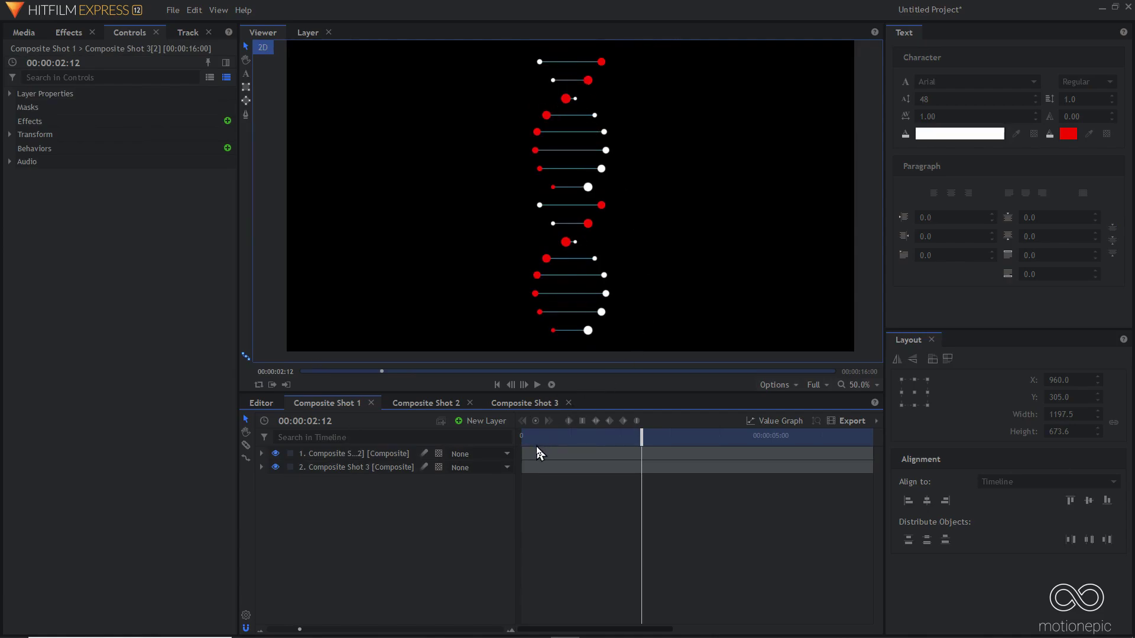
- At 00:00:00:00, unlink the scale of the upper Composite Shot 3 copy and flip it vertically with a Y scale of -62.3%
{"action": "left_click_drag", "start_coordinate": [536, 437], "coordinate": [517, 442]}
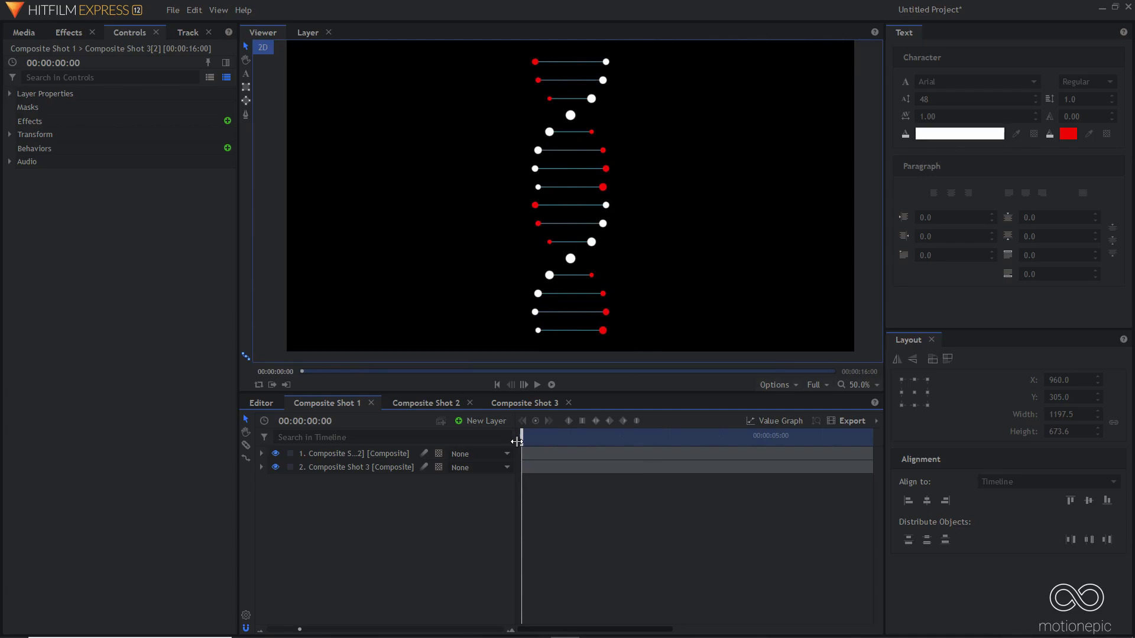
{"action": "left_click", "coordinate": [341, 451]}
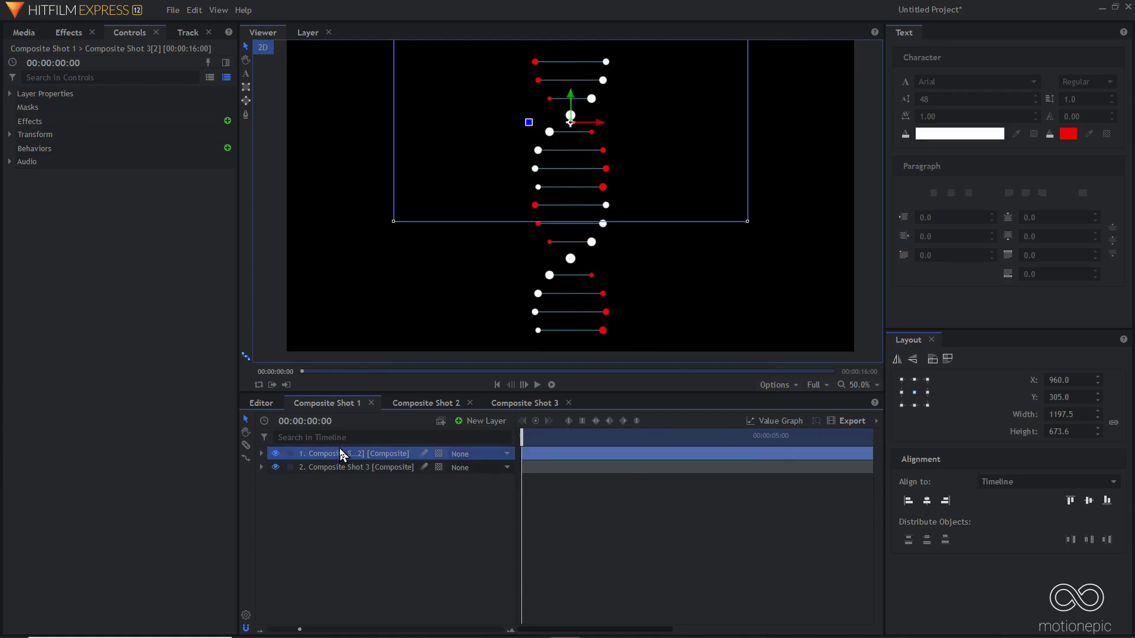
{"action": "left_click", "coordinate": [257, 454]}
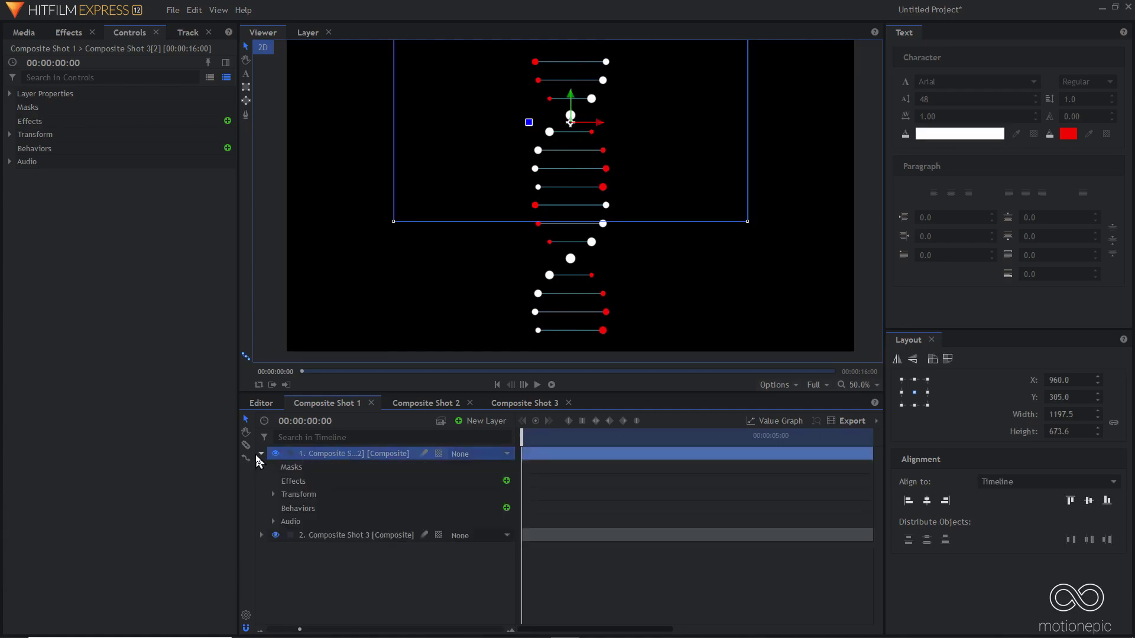
{"action": "left_click", "coordinate": [272, 494]}
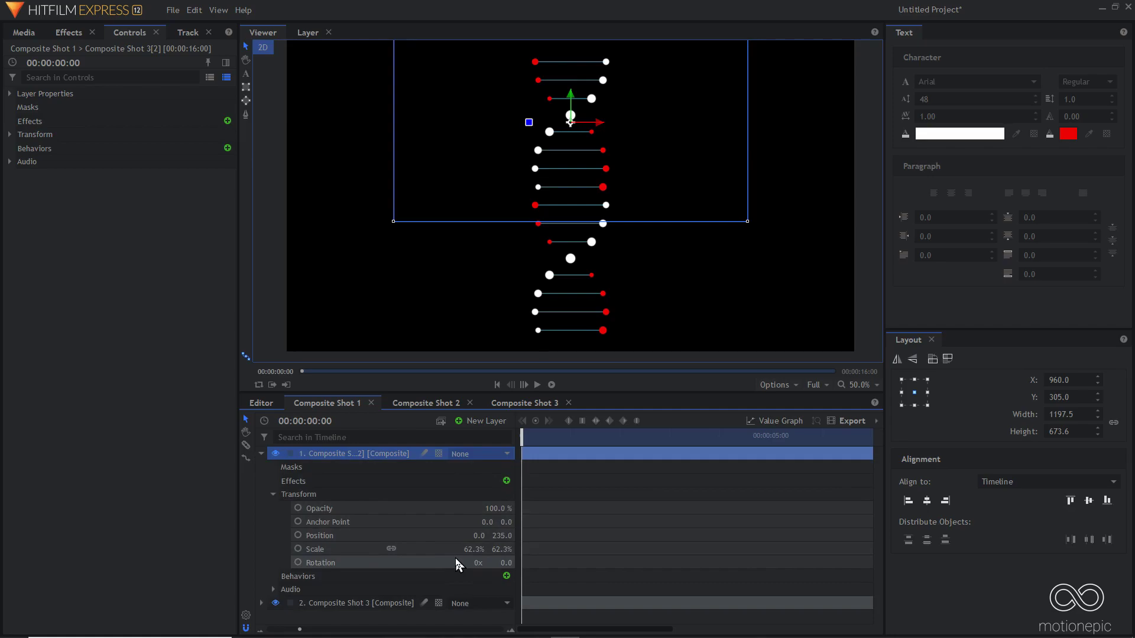
{"action": "left_click", "coordinate": [392, 549]}
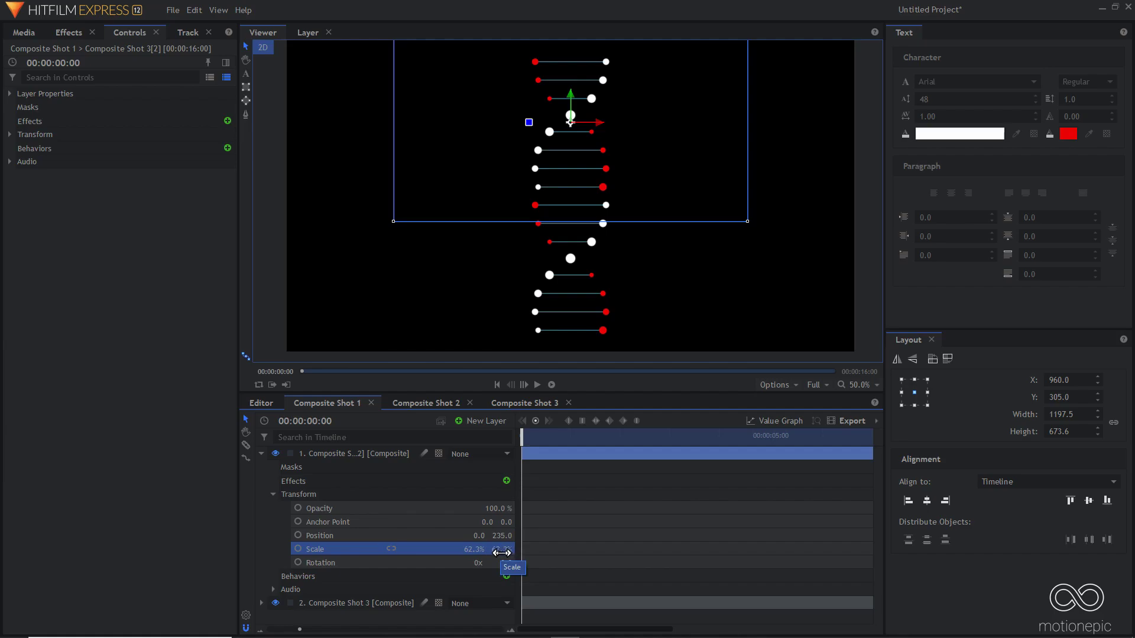
{"action": "left_click_drag", "start_coordinate": [501, 552], "coordinate": [502, 551]}
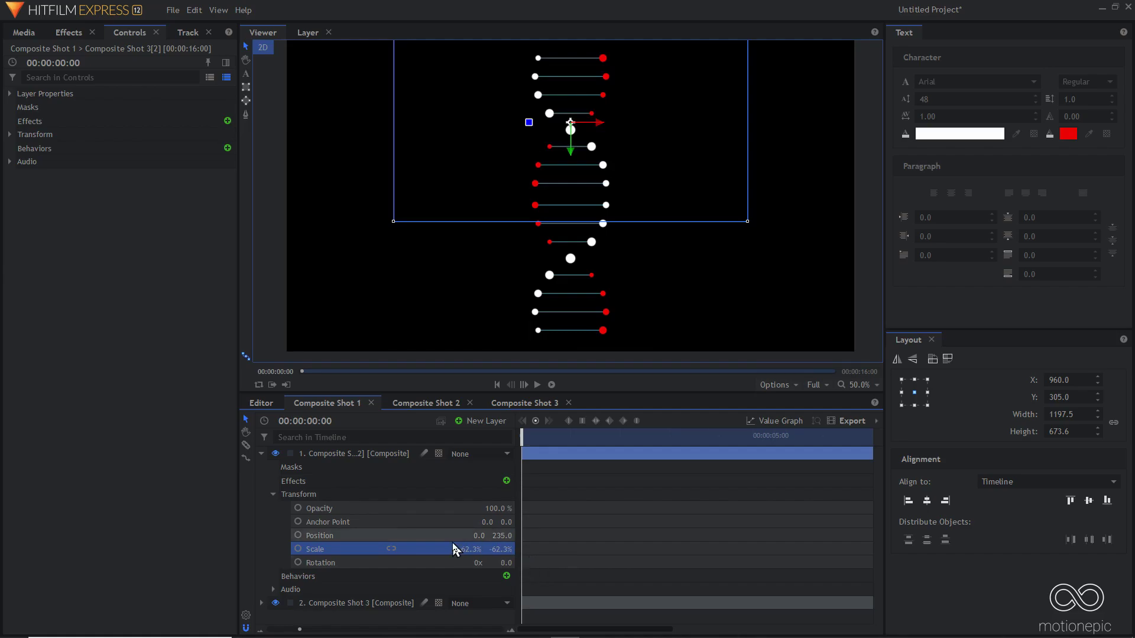
{"action": "left_click", "coordinate": [261, 454]}
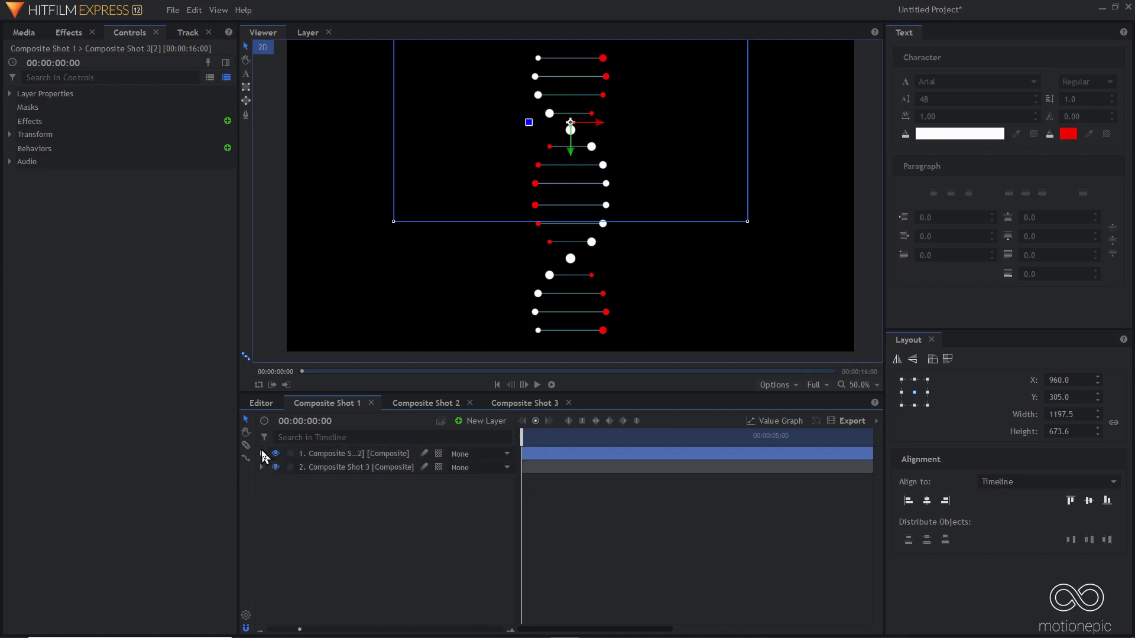
{"action": "left_click", "coordinate": [378, 525]}
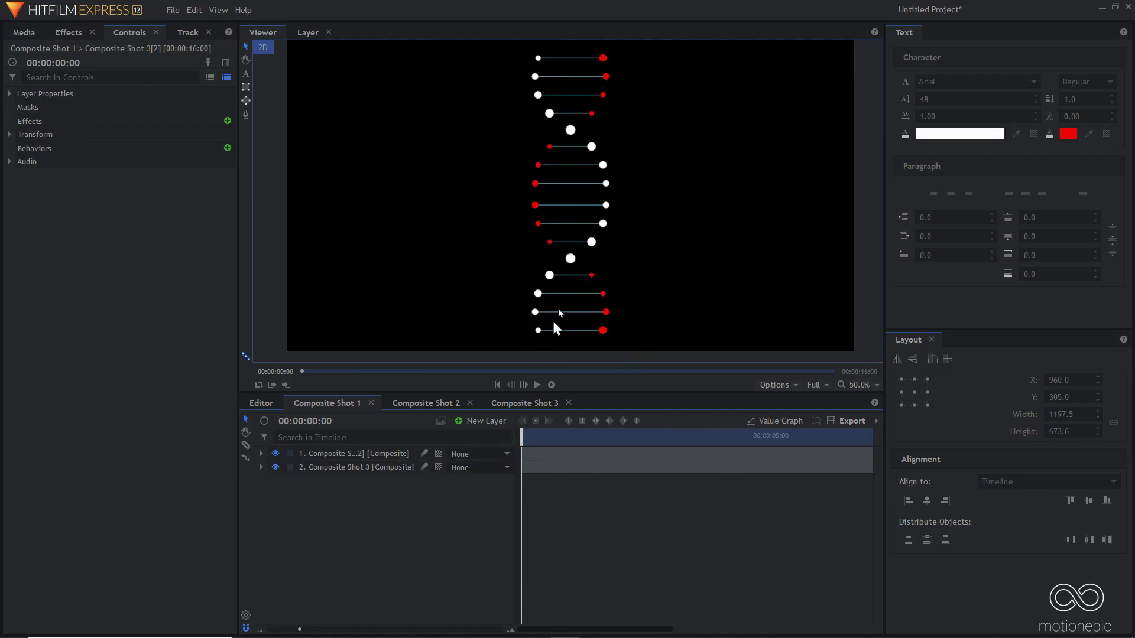
- Scrub Composite Shot 1 to about 00:00:04:21 to check the mirrored helix, and return to the start
{"action": "scroll", "coordinate": [596, 219], "scroll_direction": "down", "scroll_amount": 1}
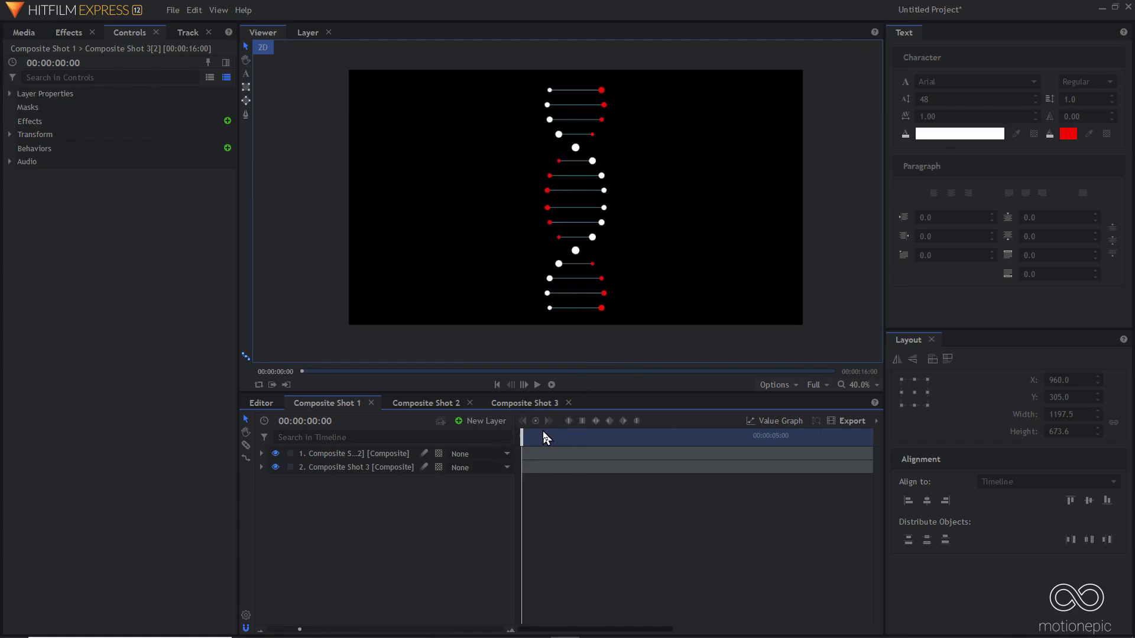
{"action": "left_click_drag", "start_coordinate": [543, 435], "coordinate": [762, 444]}
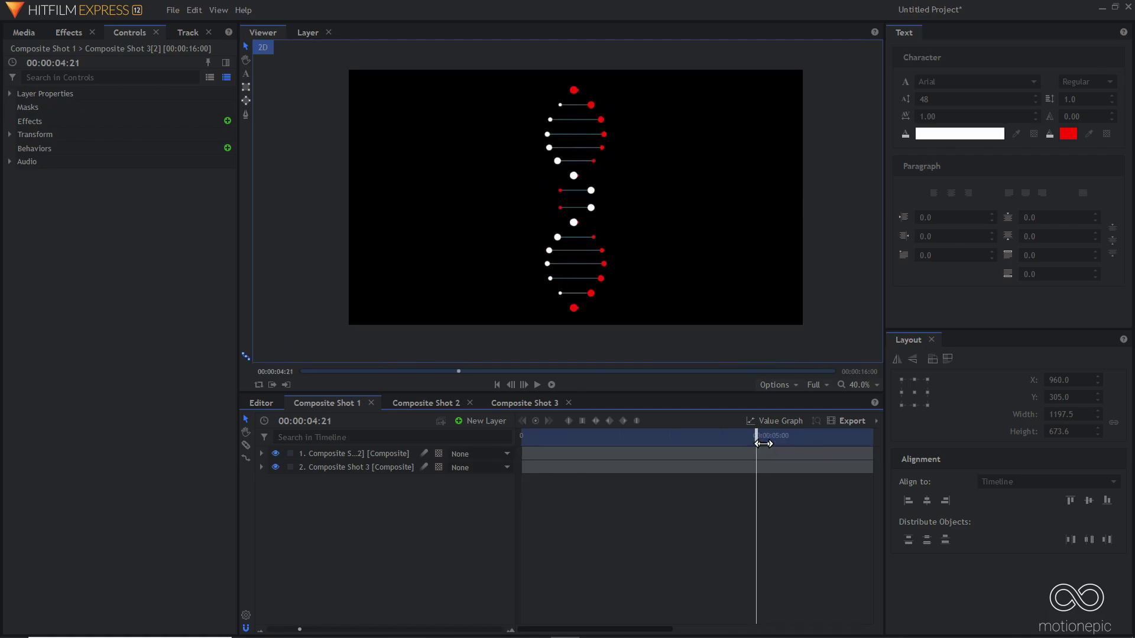
{"action": "left_click_drag", "start_coordinate": [537, 442], "coordinate": [475, 438]}
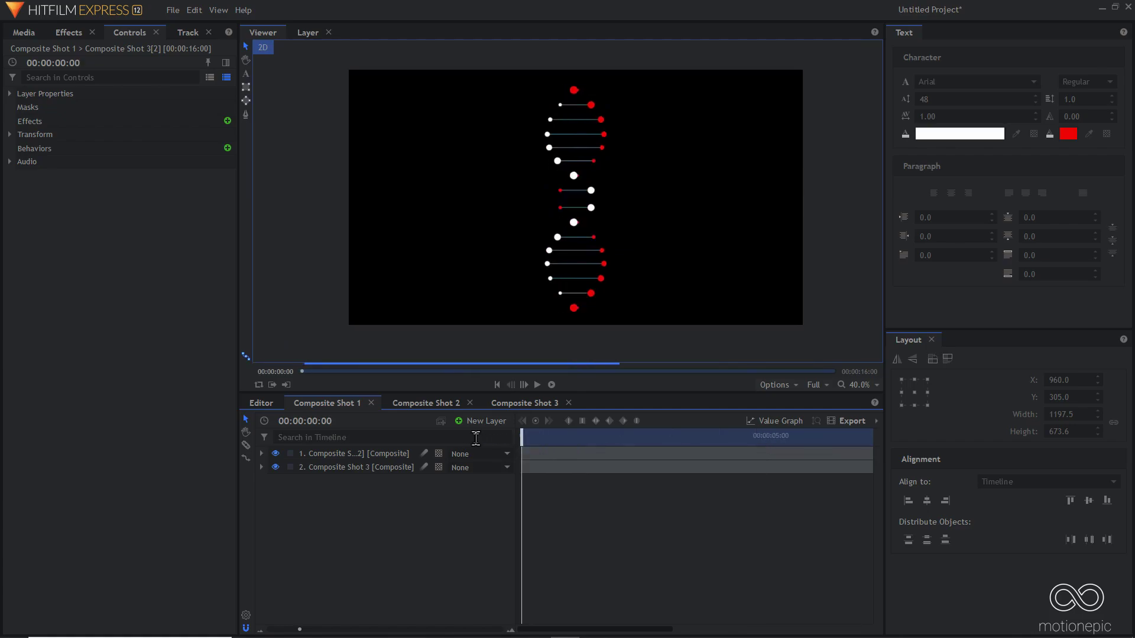